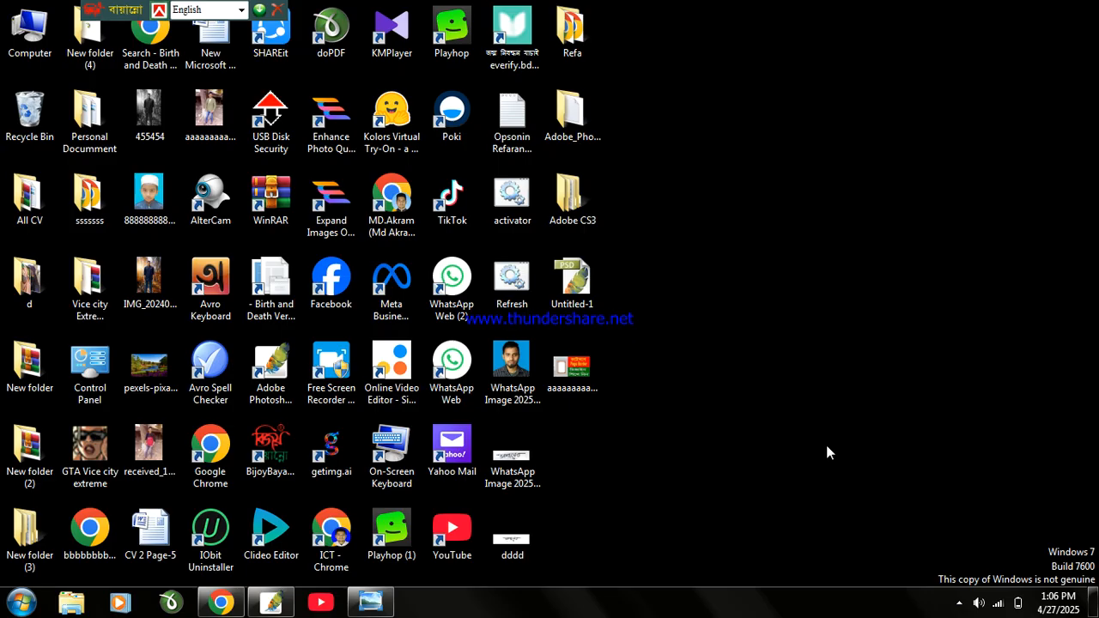
# Switch to Adobe Photoshop and close the open Untitled-1.psd document without saving its changes.
pyautogui.click(279, 601)
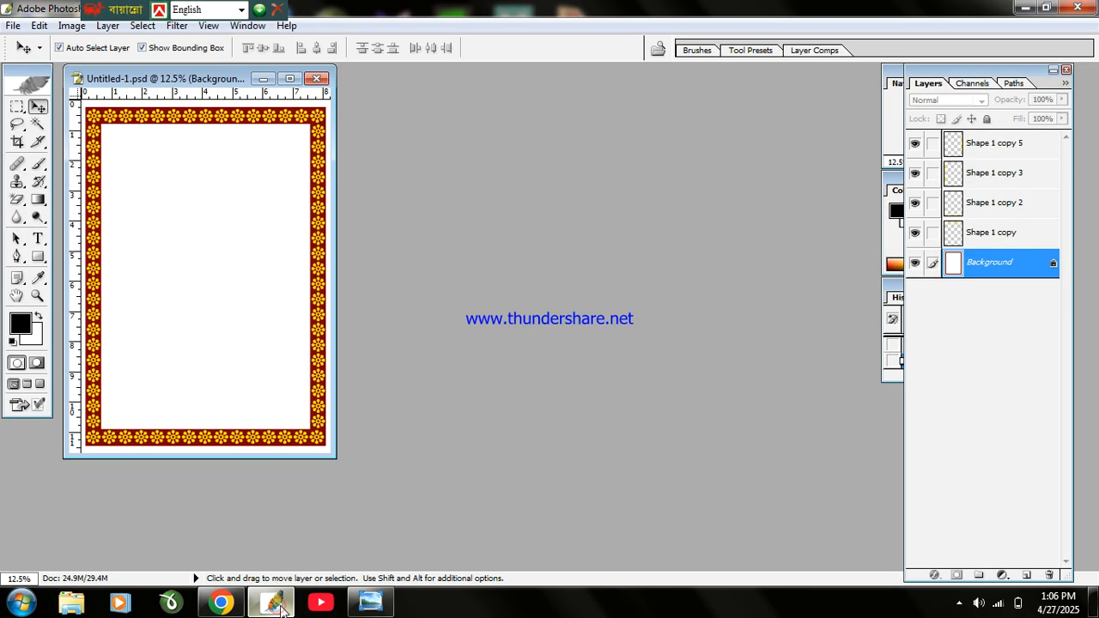
pyautogui.click(230, 173)
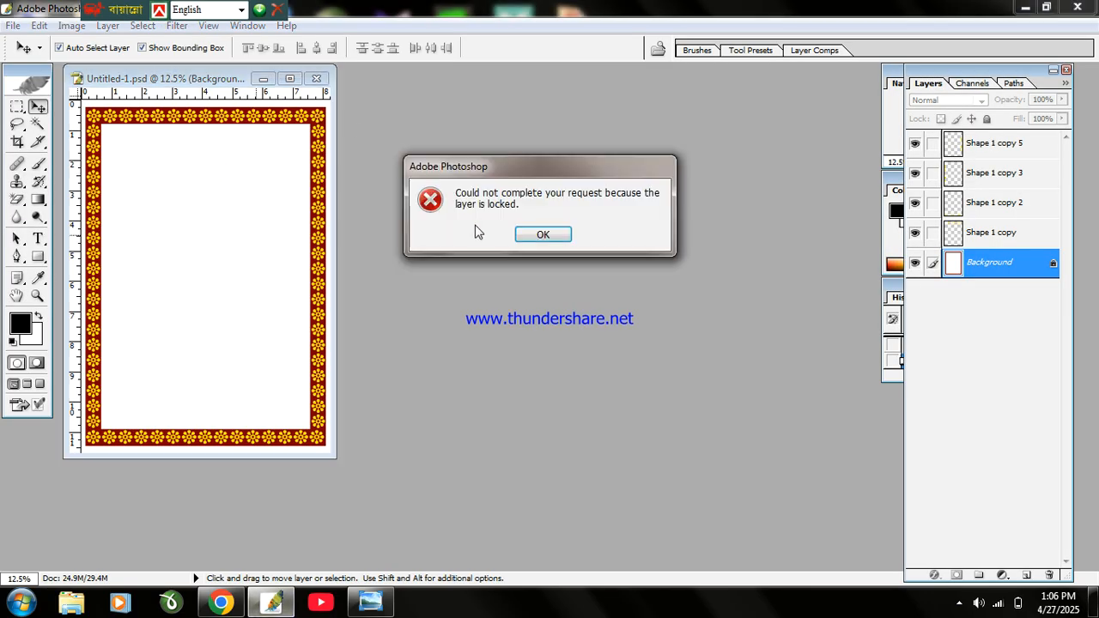
pyautogui.click(542, 235)
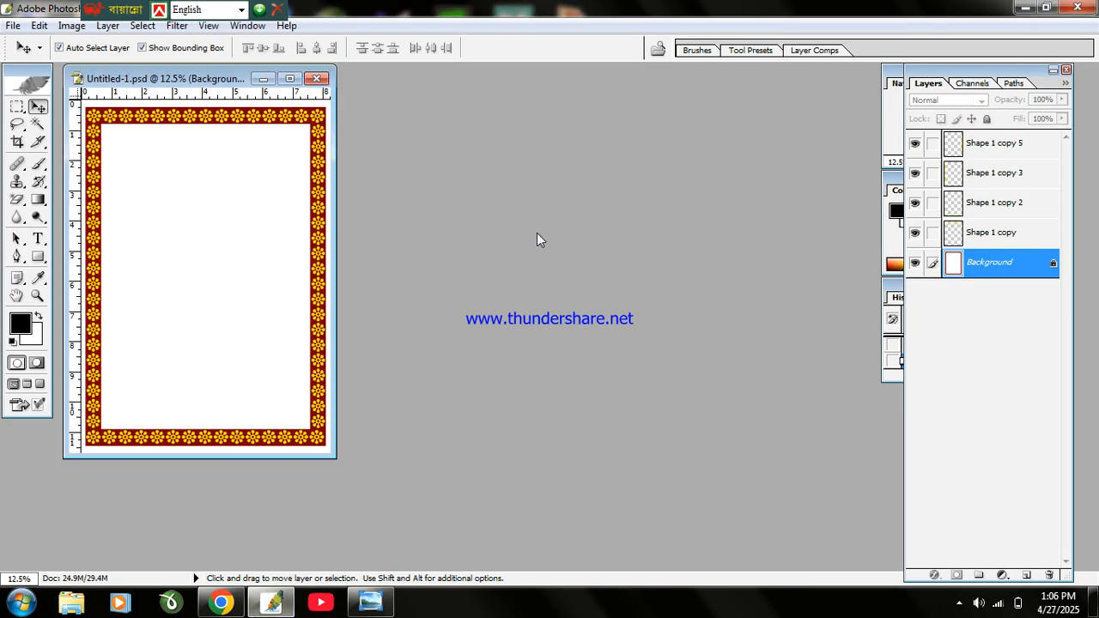
pyautogui.click(319, 79)
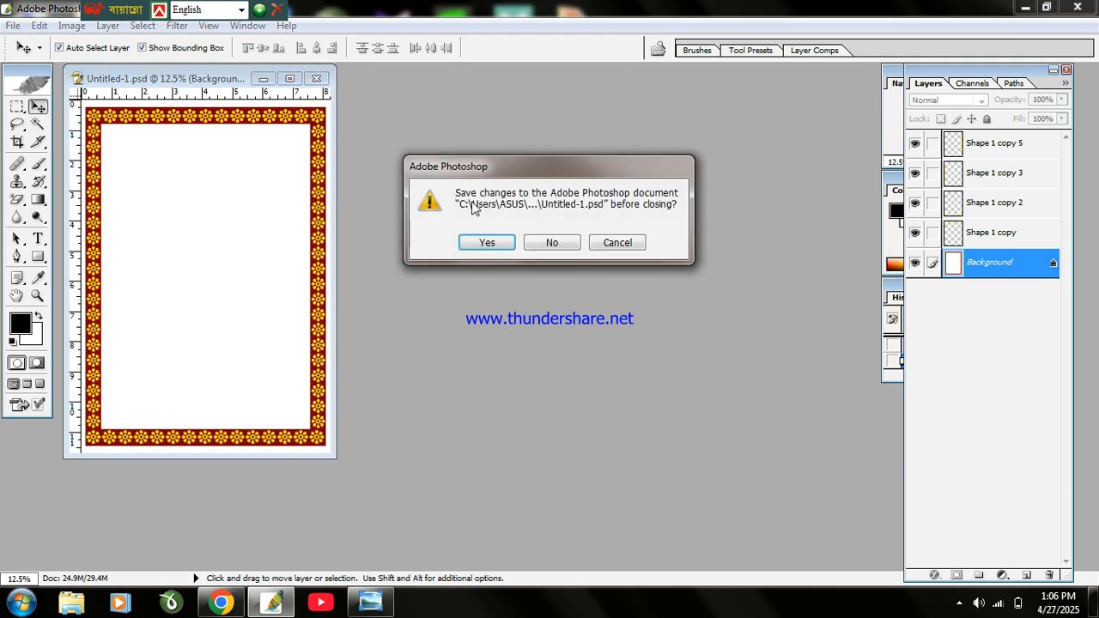
pyautogui.click(544, 242)
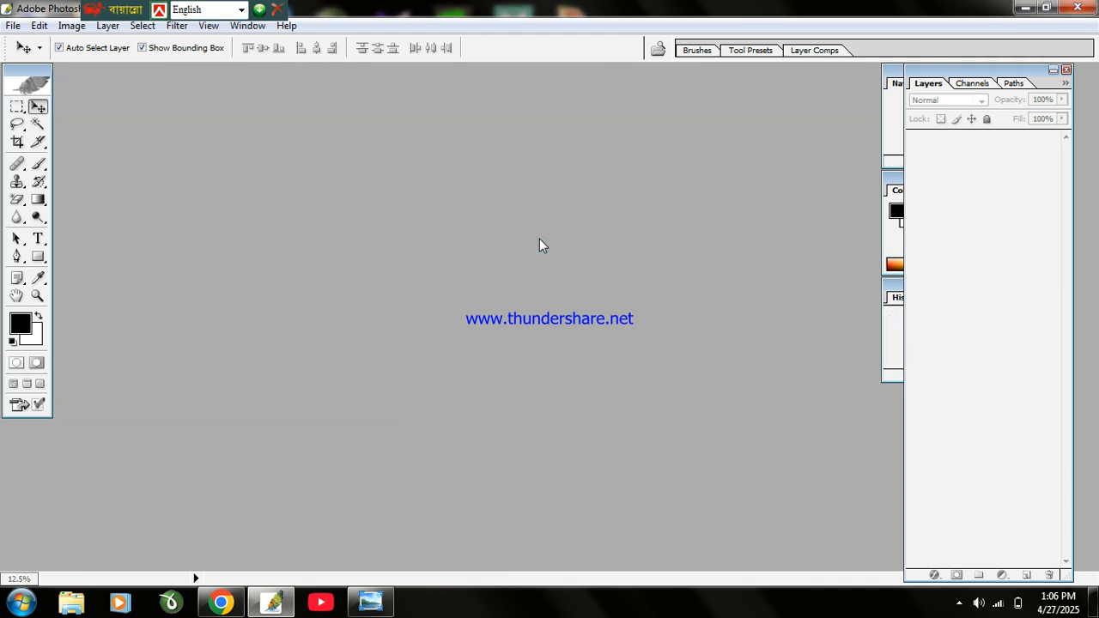
# Create a new A4 document, 210 x 297 mm at 300 pixels/inch, RGB with a white background, and maximize its window.
pyautogui.hotkey('ctrl', 'n')
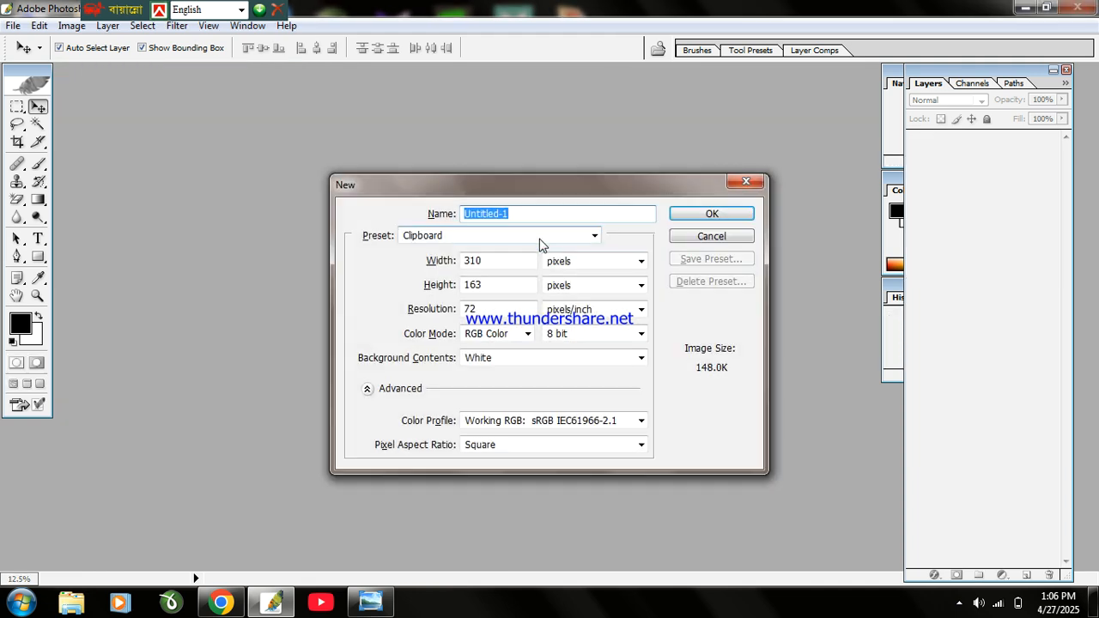
pyautogui.click(540, 236)
pyautogui.click(446, 347)
pyautogui.click(452, 354)
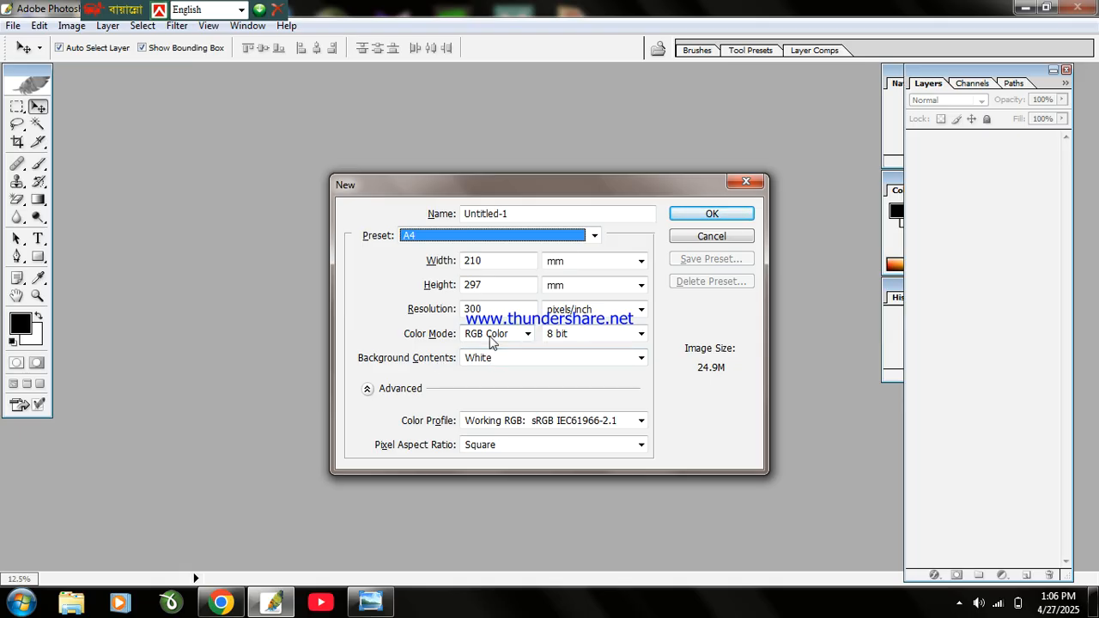
pyautogui.click(711, 213)
pyautogui.click(289, 78)
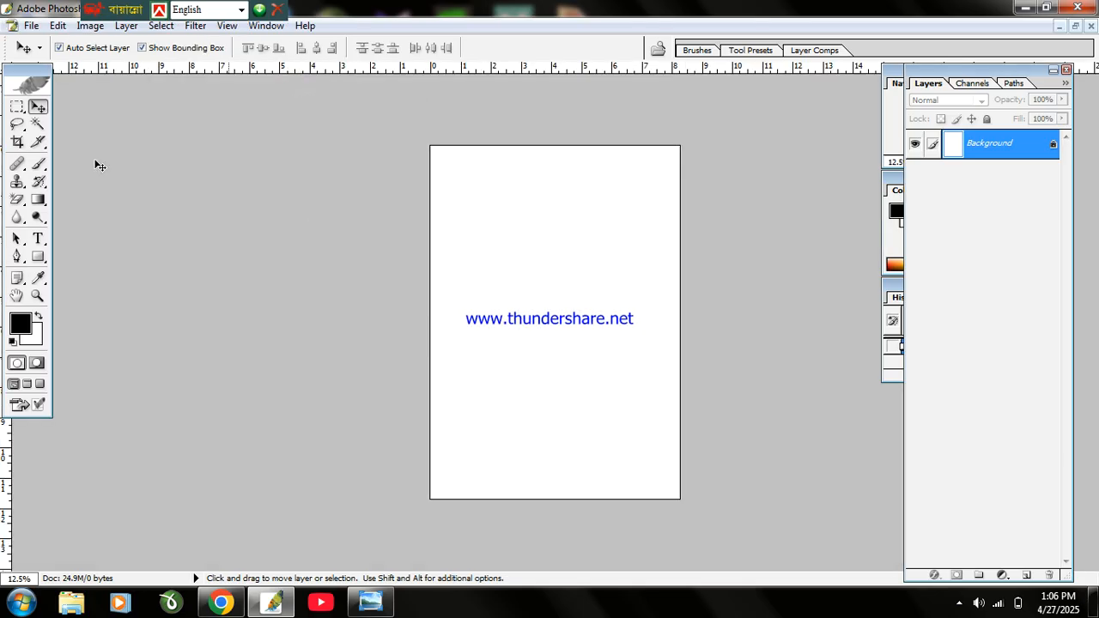
# Make a frame-shaped selection with a rectangular marquee just inside the page edges, subtracting a smaller inner rectangle from it.
pyautogui.click(13, 109)
pyautogui.click(64, 50)
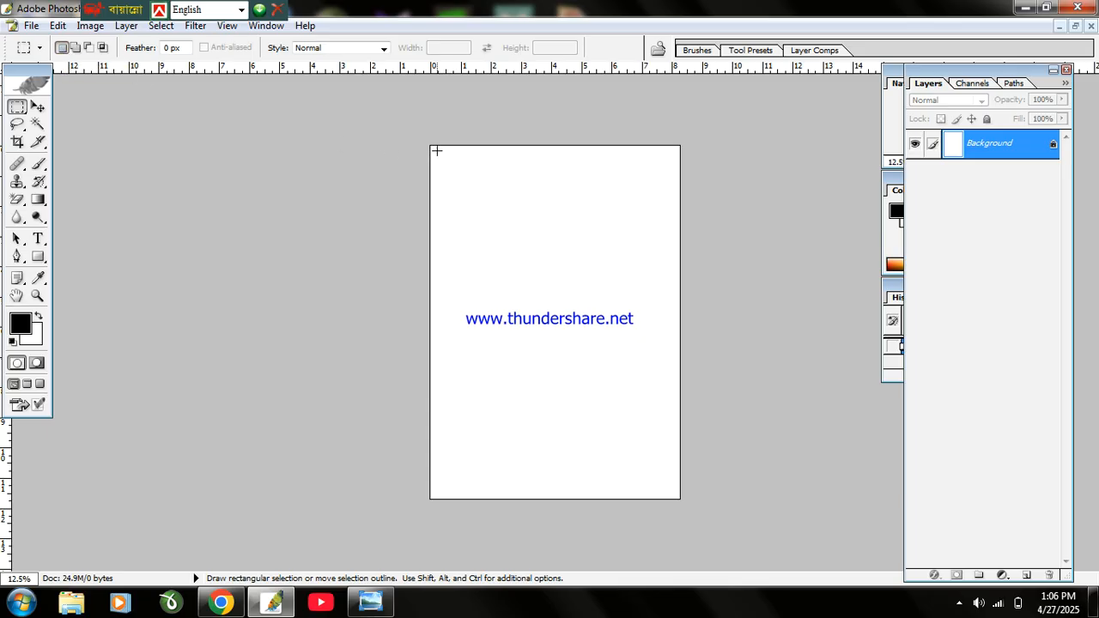
pyautogui.moveTo(450, 215); pyautogui.dragTo(673, 494)
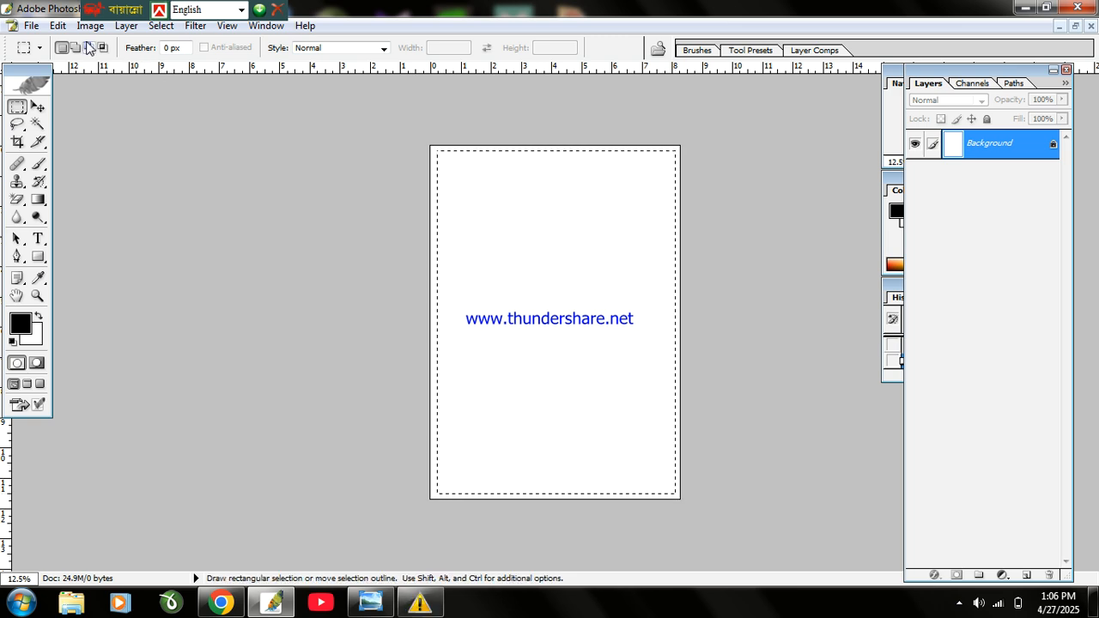
pyautogui.click(89, 47)
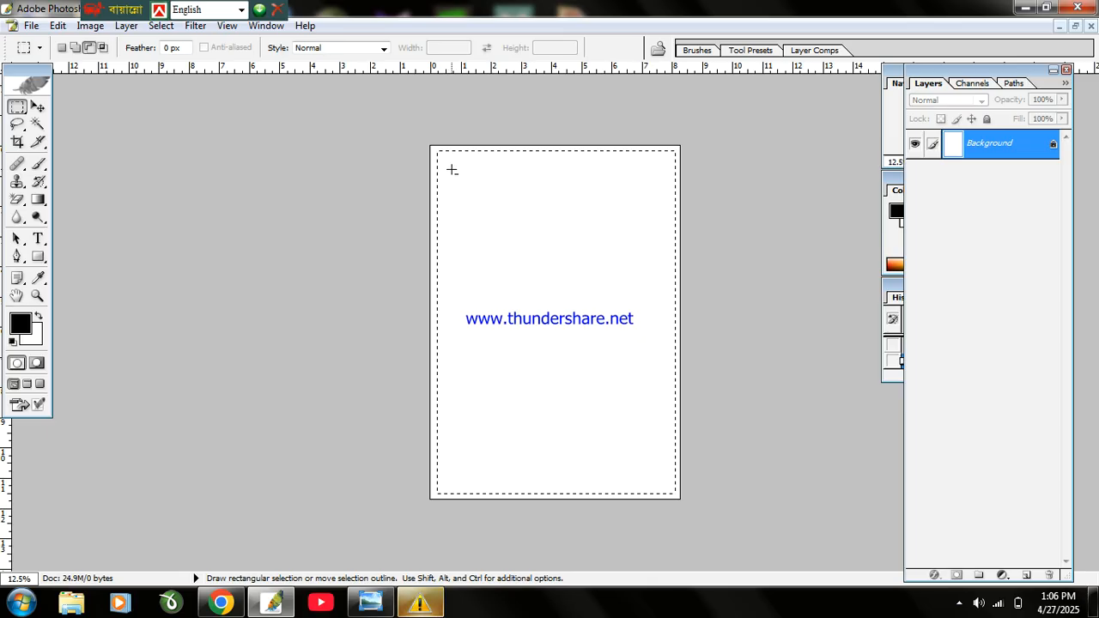
pyautogui.moveTo(452, 169); pyautogui.dragTo(603, 387)
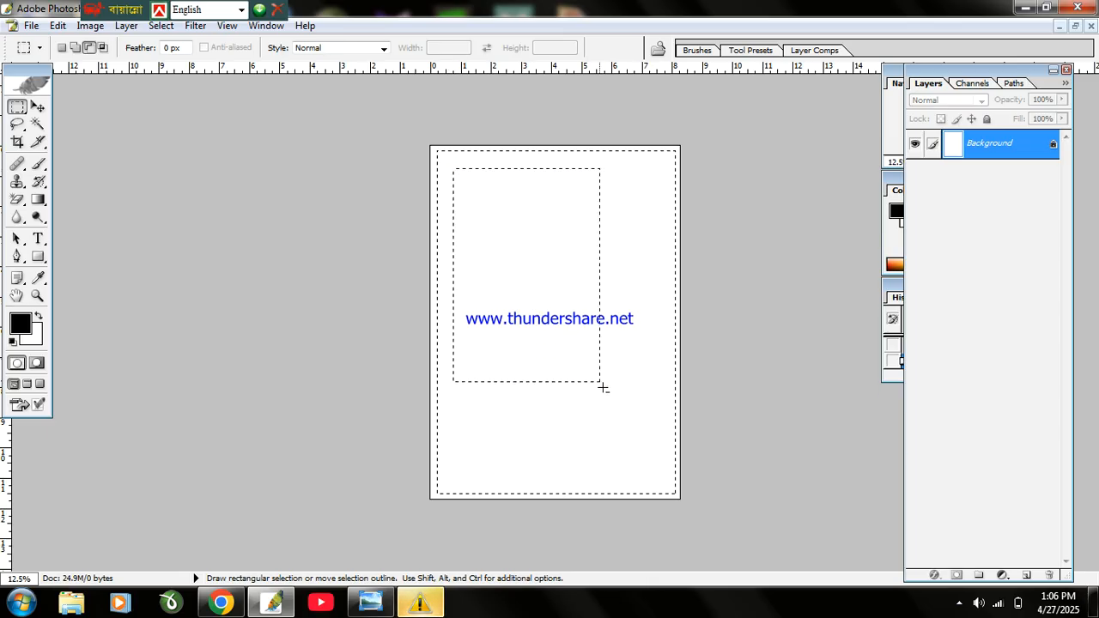
pyautogui.moveTo(652, 467); pyautogui.dragTo(661, 479)
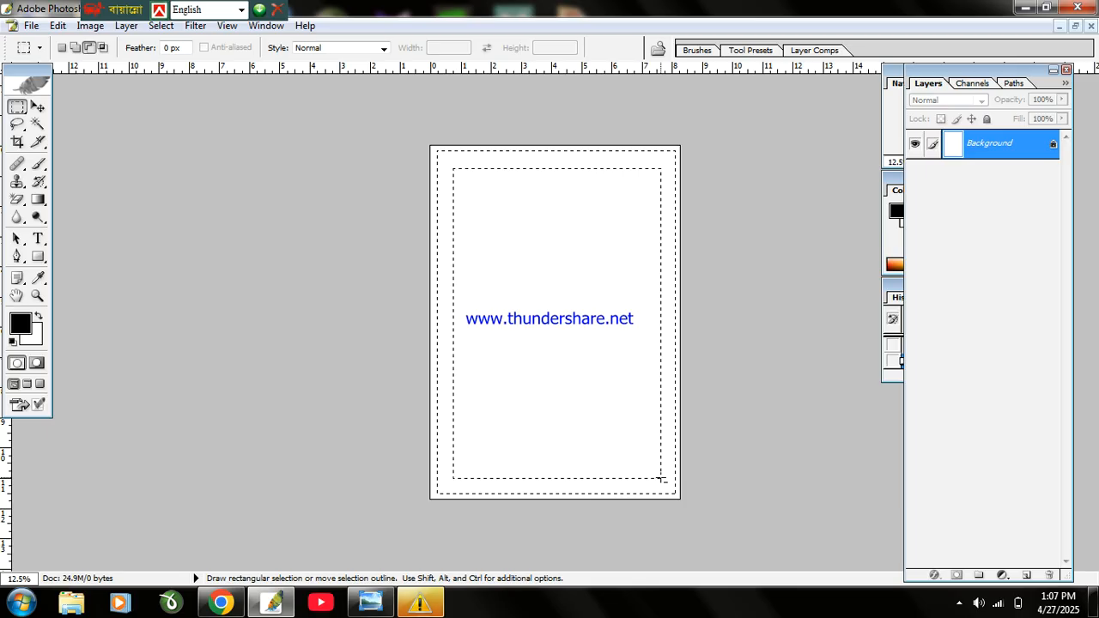
pyautogui.moveTo(658, 477); pyautogui.dragTo(659, 474)
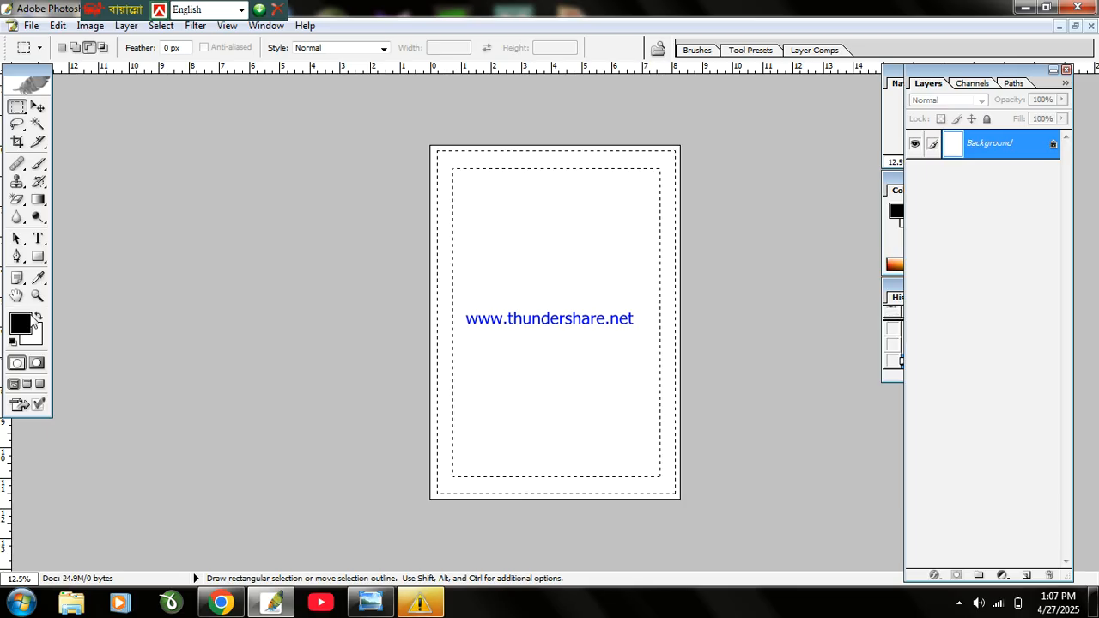
# Fill the frame selection with dark red foreground colour 590000 on the Background layer, and deselect.
pyautogui.click(24, 323)
pyautogui.moveTo(559, 343); pyautogui.dragTo(558, 338)
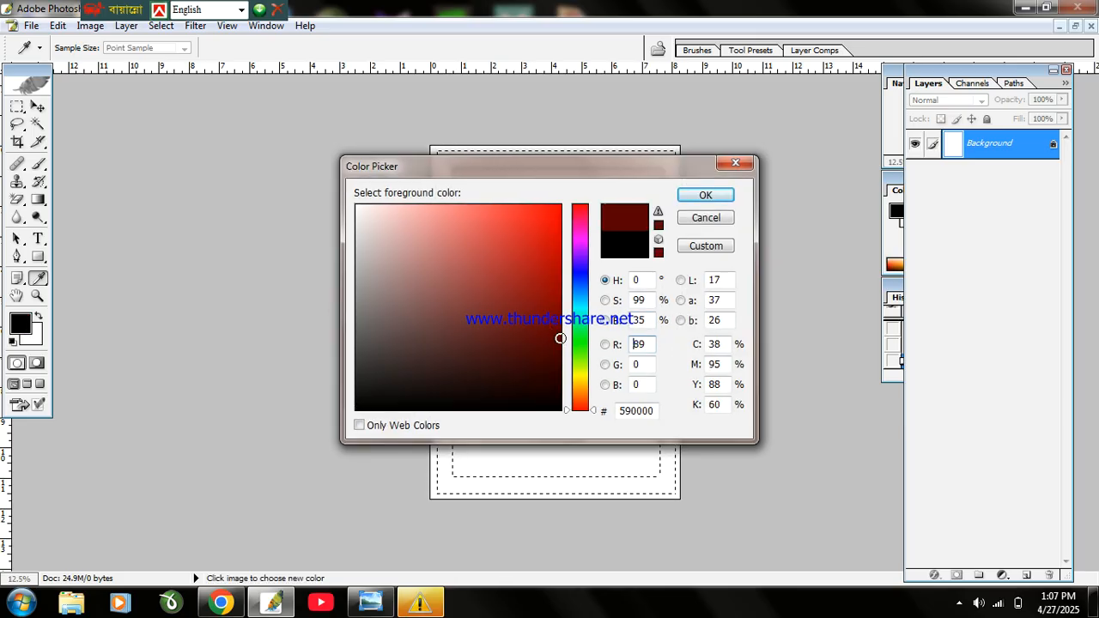
pyautogui.click(706, 198)
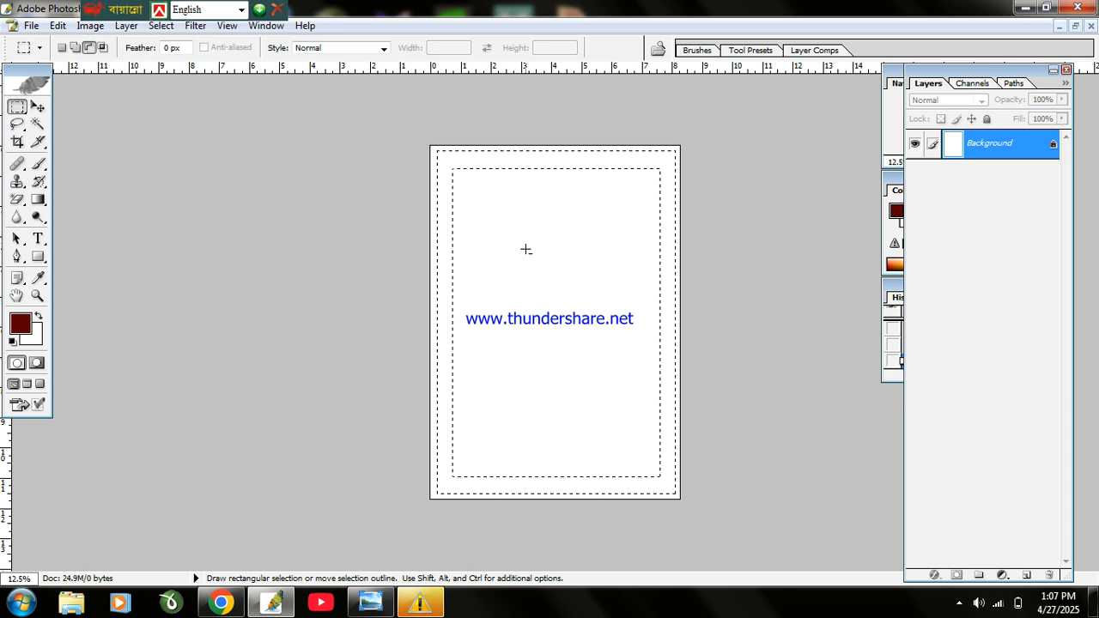
pyautogui.hotkey('alt', 'BackSpace')
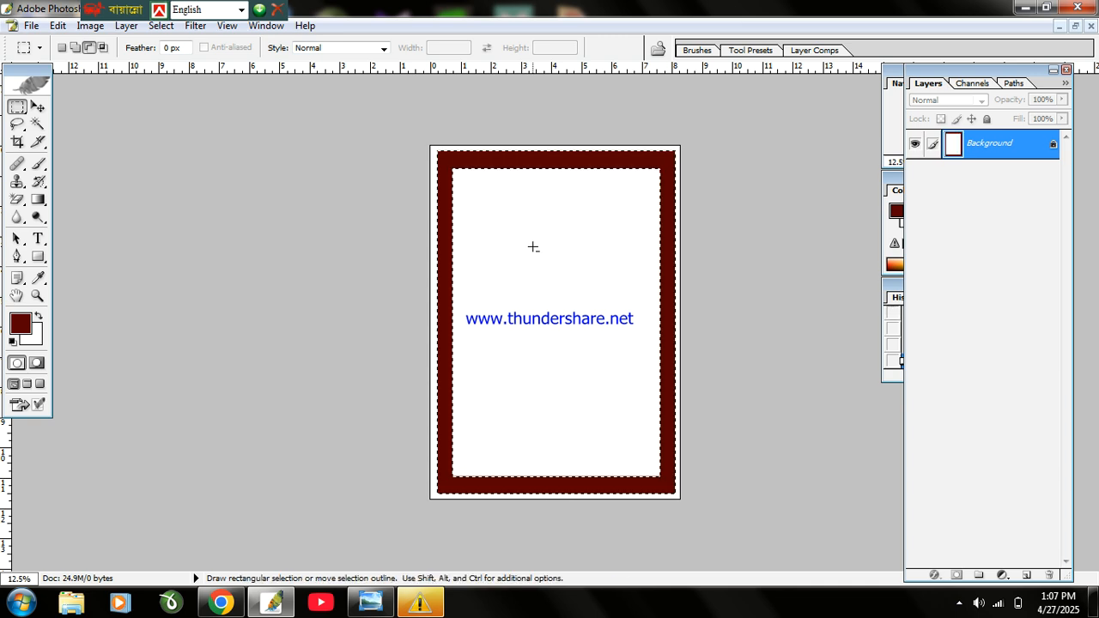
pyautogui.hotkey('ctrl', 'd')
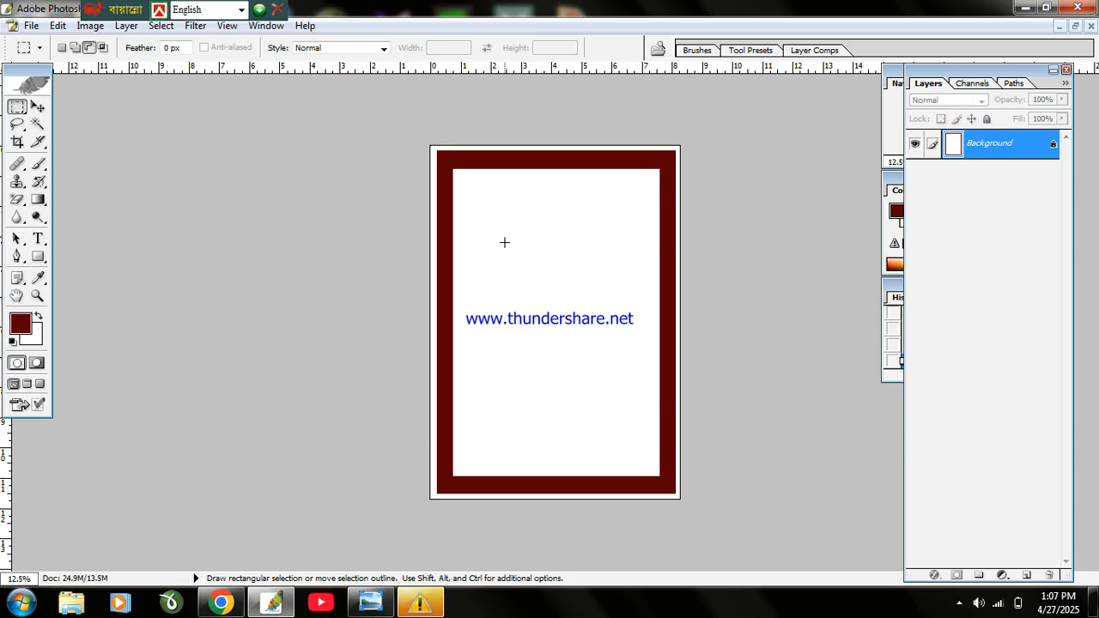
# Draw a small flower ornament with the Custom Shape tool inside the upper-left corner of the dark red border.
pyautogui.scroll(3, 504, 242)
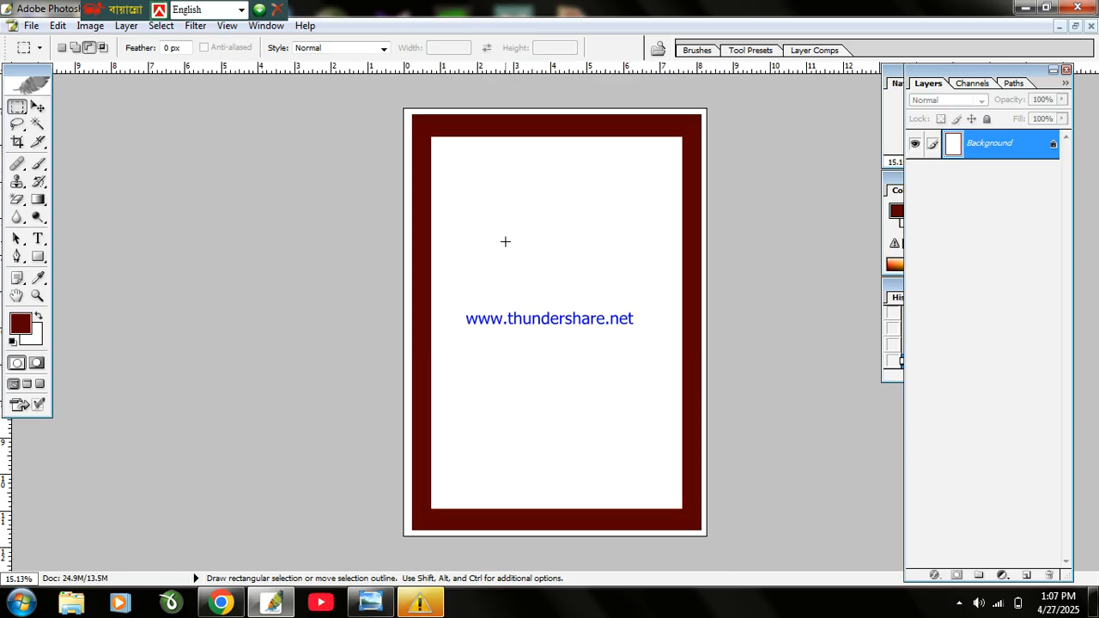
pyautogui.click(39, 257)
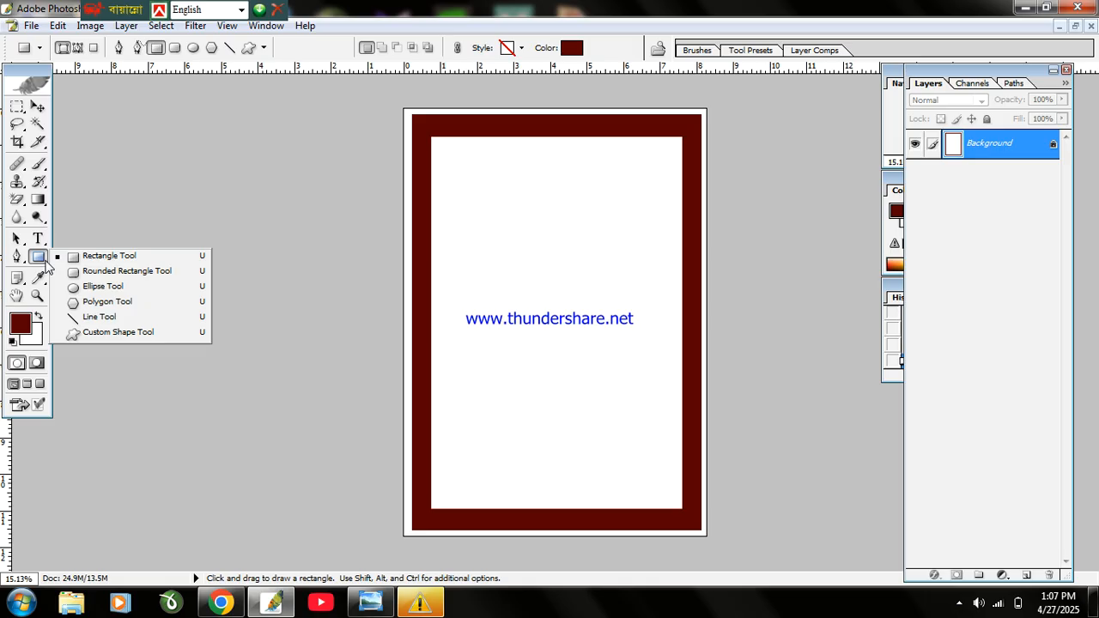
pyautogui.click(91, 333)
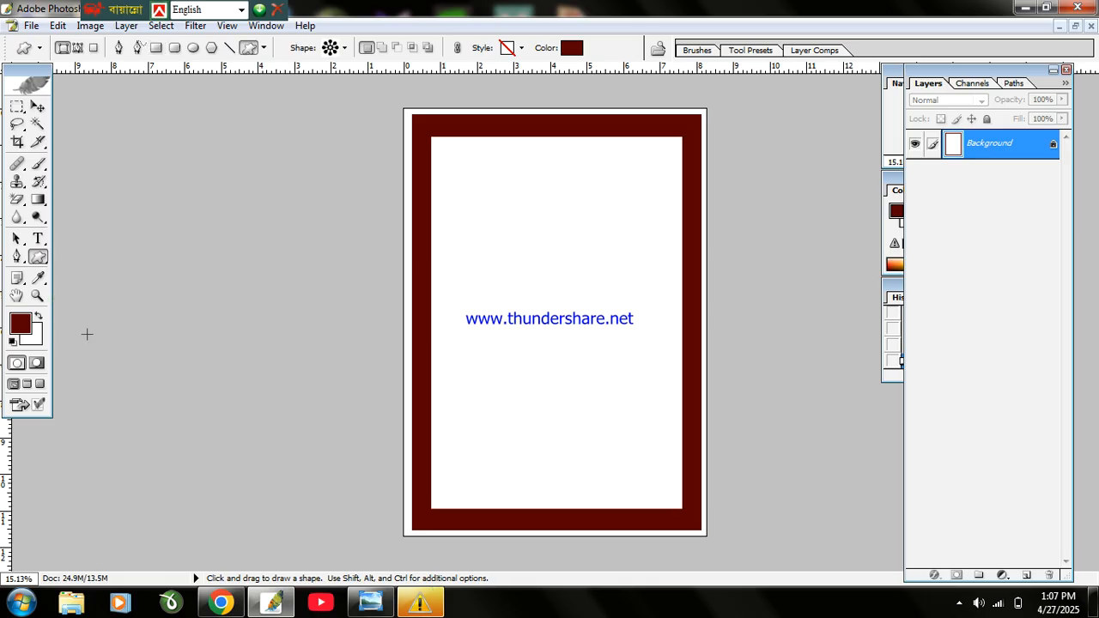
pyautogui.click(344, 48)
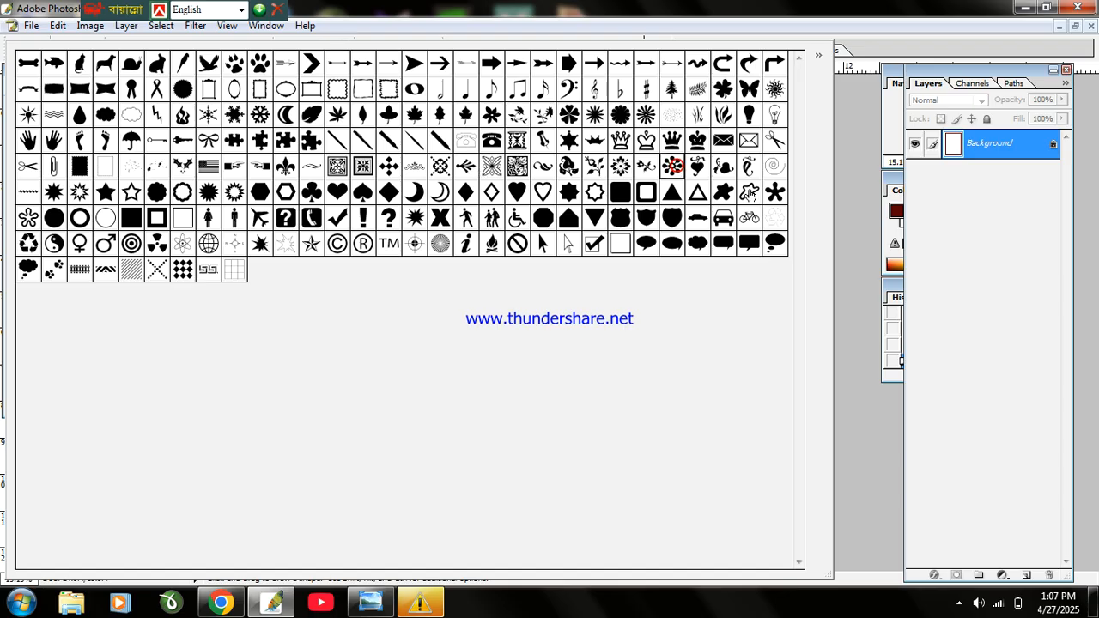
pyautogui.click(864, 208)
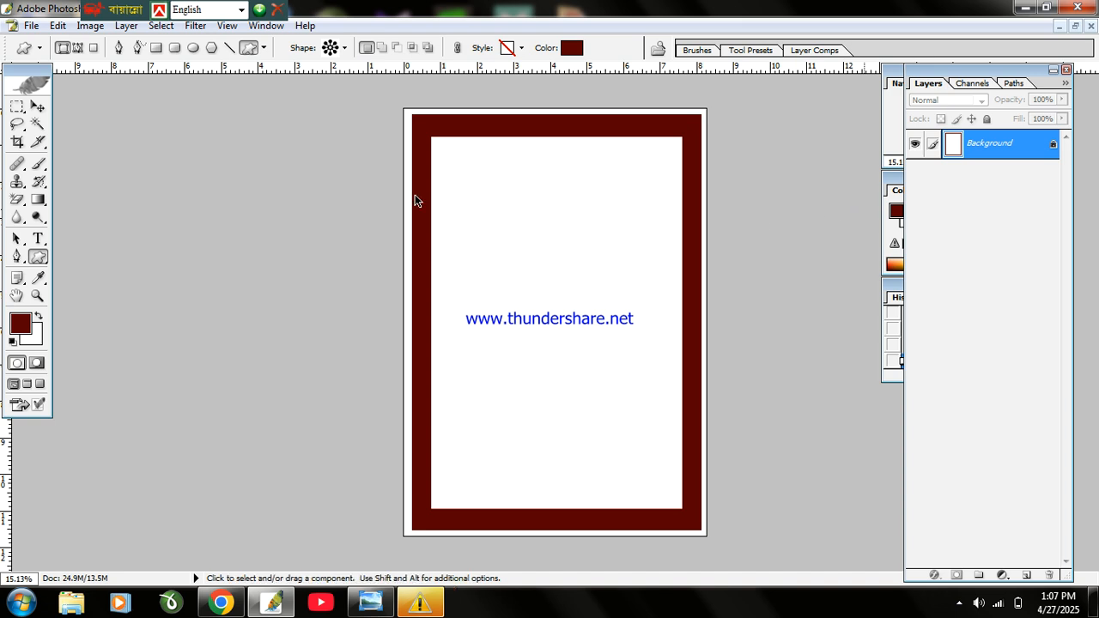
pyautogui.click(444, 158)
pyautogui.click(387, 159)
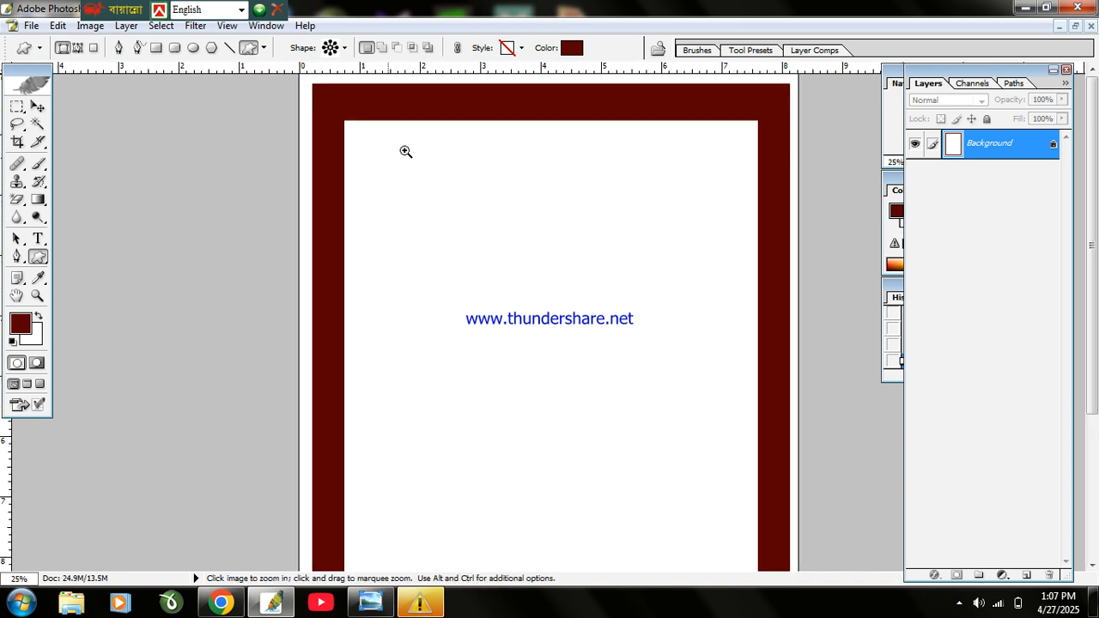
pyautogui.click(406, 151)
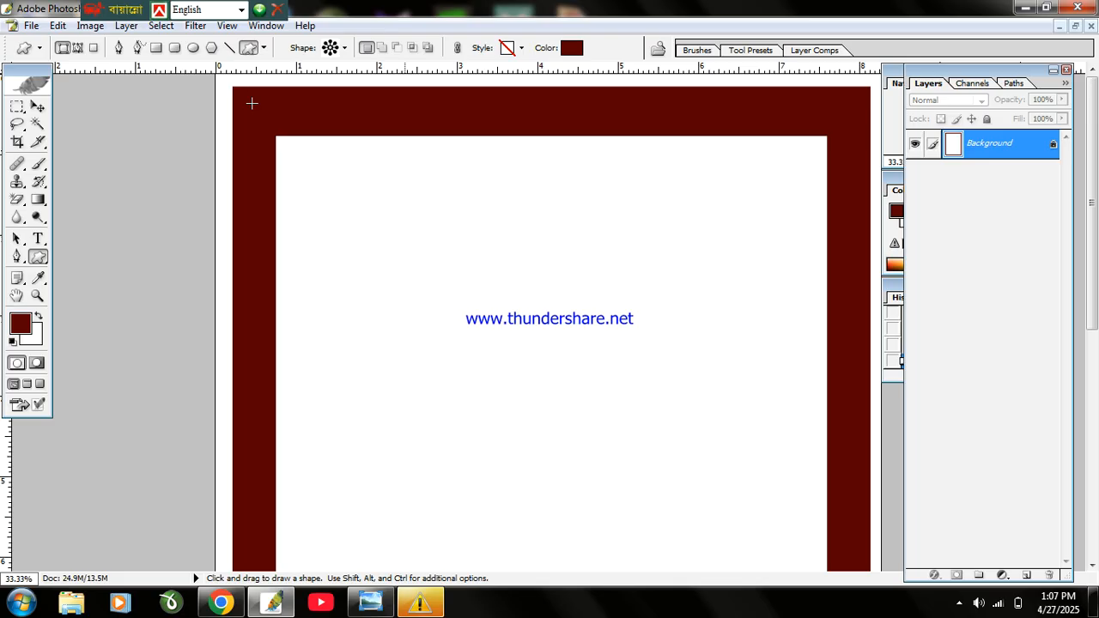
pyautogui.moveTo(240, 93); pyautogui.dragTo(276, 128)
# Change the flower shape's colour to yellow FFF000.
pyautogui.click(567, 47)
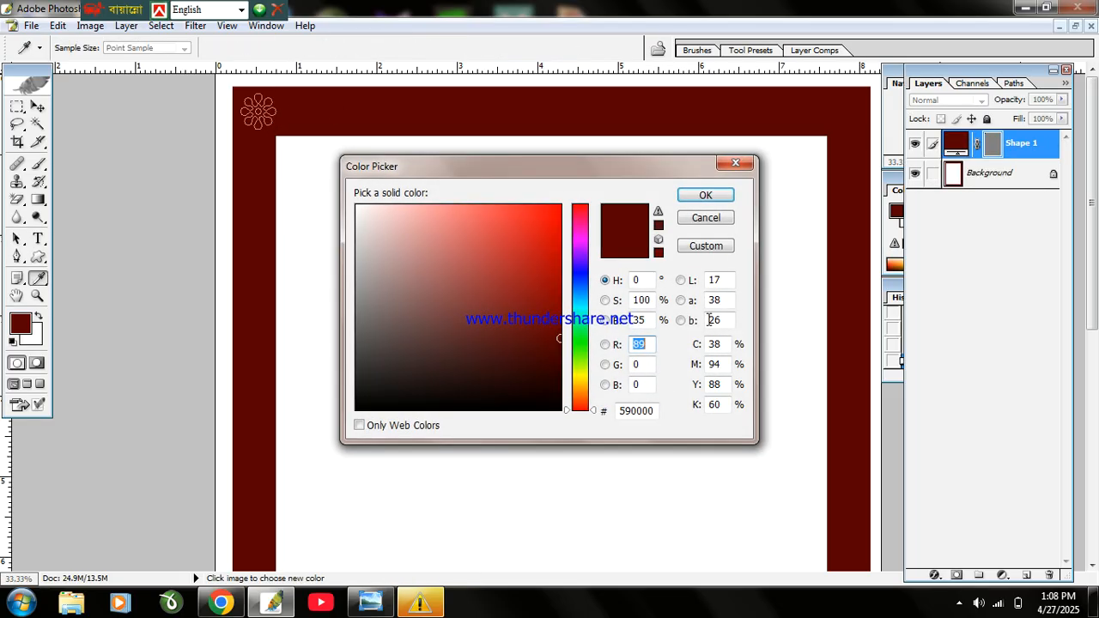
pyautogui.moveTo(586, 364); pyautogui.dragTo(584, 376)
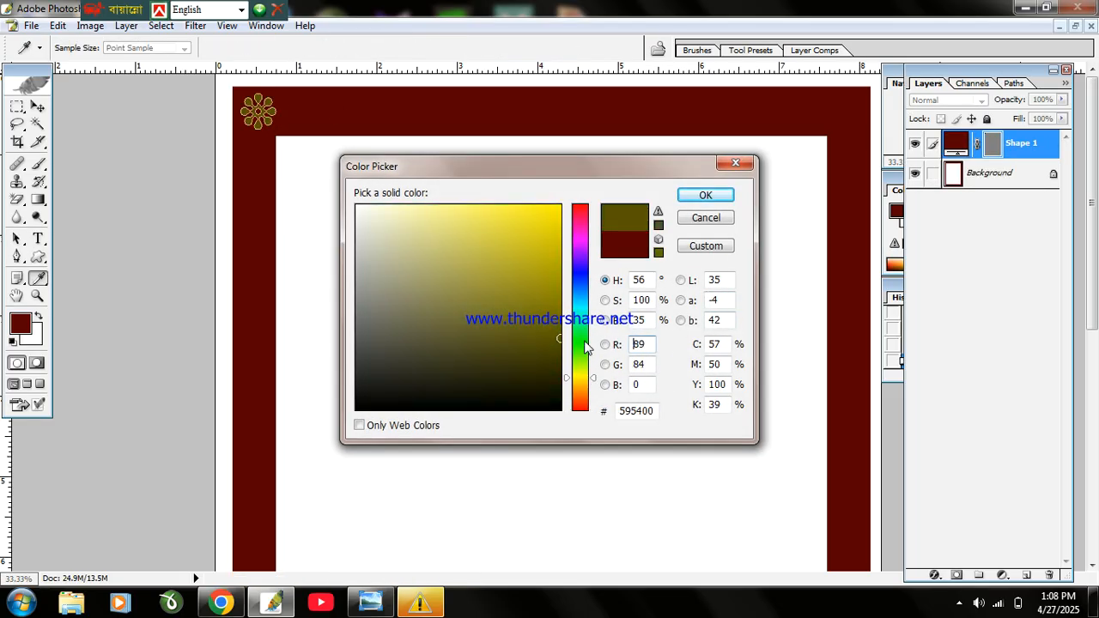
pyautogui.click(560, 206)
pyautogui.click(697, 195)
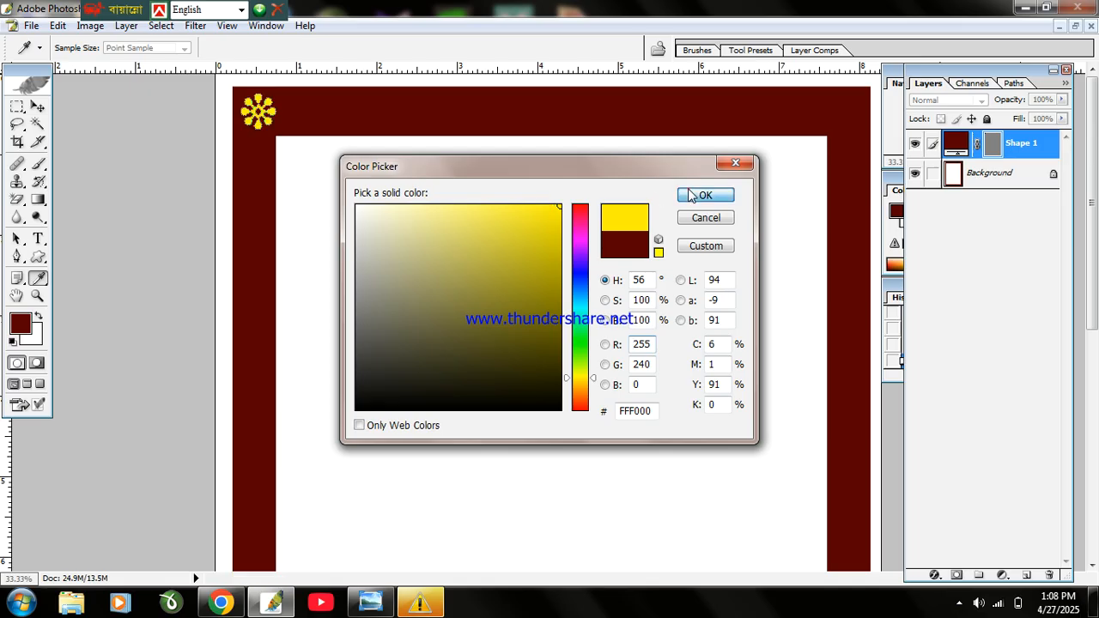
# Duplicate the flower layer and transform the copy horizontally to X 296.9 px, directly to the right of the original flower.
pyautogui.click(34, 110)
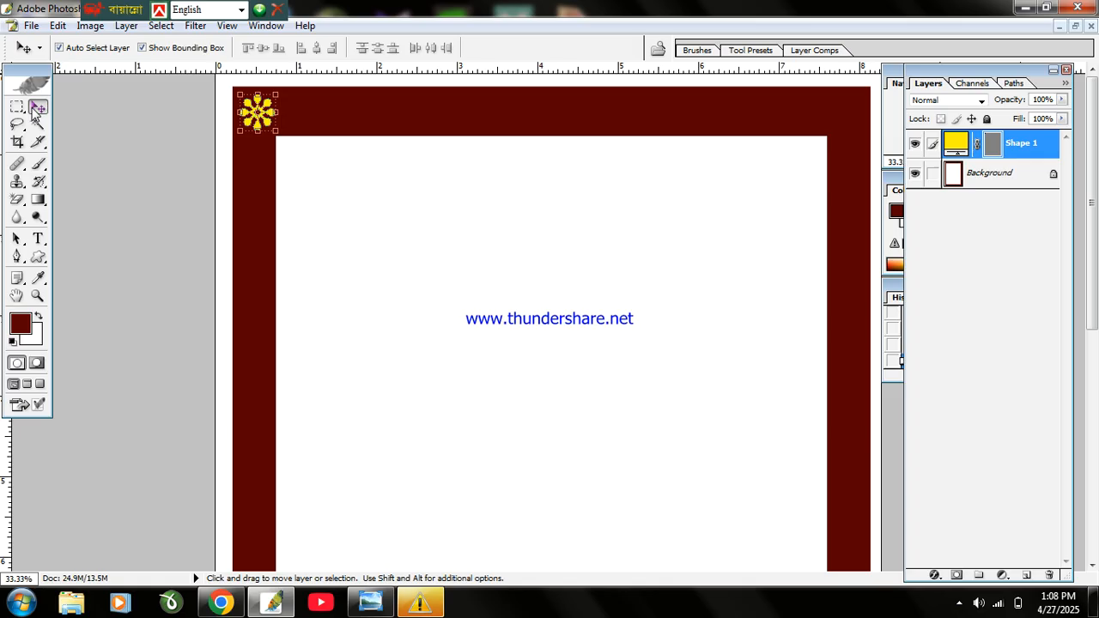
pyautogui.hotkey('ctrl', 'j')
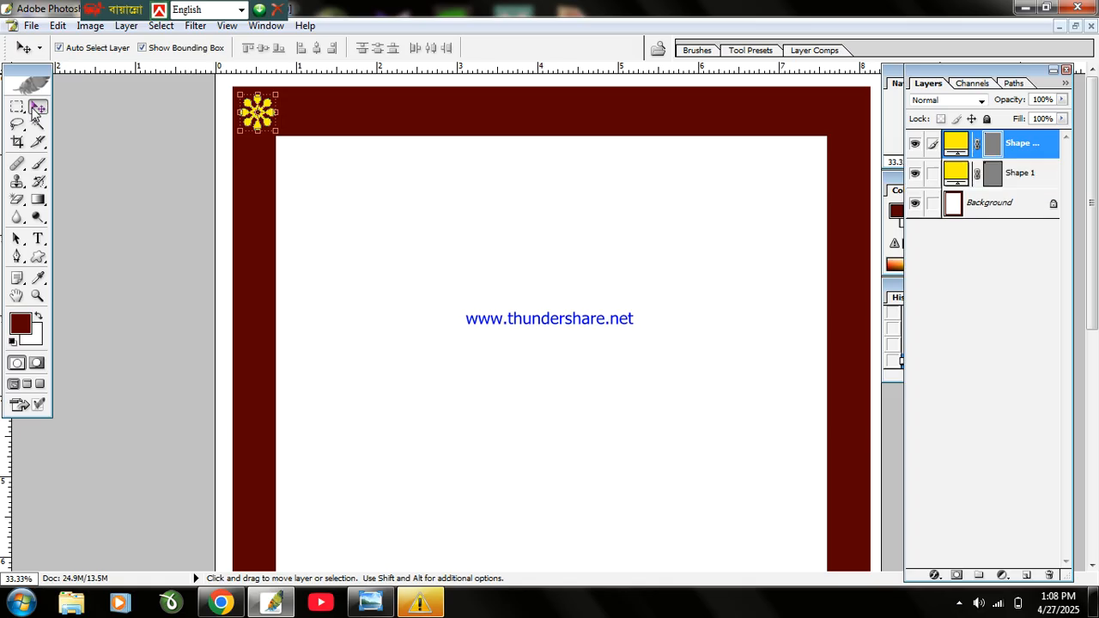
pyautogui.hotkey('ctrl', 't')
pyautogui.press('Right')
pyautogui.press('Right')
pyautogui.press('Right')
pyautogui.press('Right')
pyautogui.press('Right')
pyautogui.press('Right')
pyautogui.press('Right')
pyautogui.press('Right')
pyautogui.press('Right')
pyautogui.press('Right')
pyautogui.press('Right')
pyautogui.press('Right')
pyautogui.press('Right')
pyautogui.press('Right')
pyautogui.press('Right')
pyautogui.press('Right')
pyautogui.press('Right')
pyautogui.press('Right')
pyautogui.press('Right')
pyautogui.press('Right')
pyautogui.press('Right')
pyautogui.press('Right')
pyautogui.press('Right')
pyautogui.press('Right')
pyautogui.press('Right')
pyautogui.press('Right')
pyautogui.press('Right')
pyautogui.press('Right')
pyautogui.press('Right')
pyautogui.press('Right')
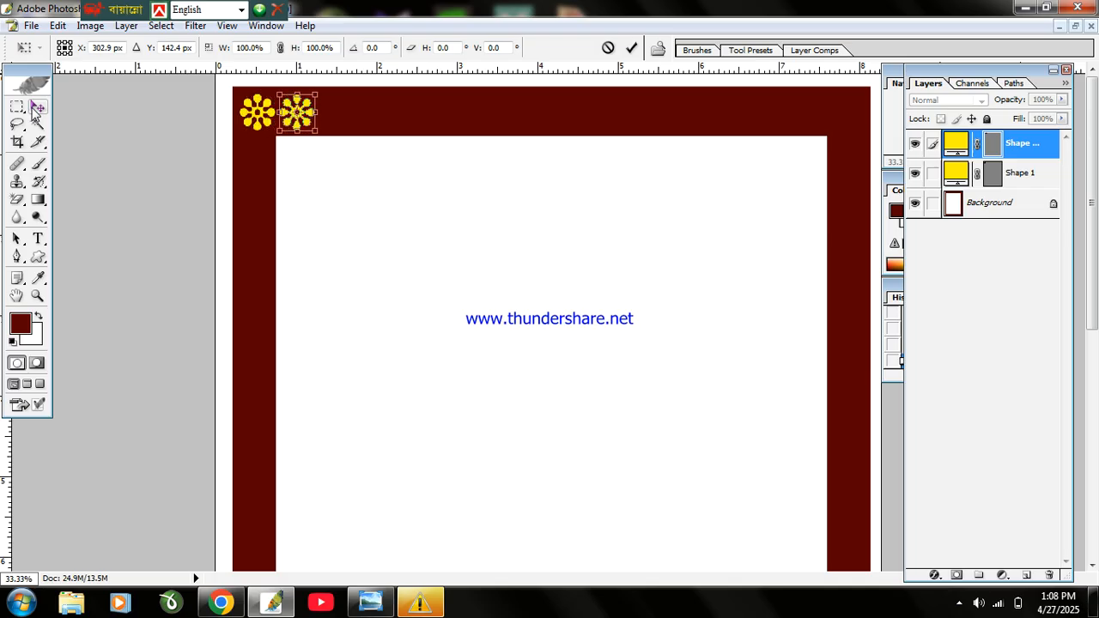
pyautogui.press('Left')
pyautogui.press('Left')
pyautogui.press('Left')
pyautogui.press('Left')
pyautogui.press('Left')
pyautogui.press('Left')
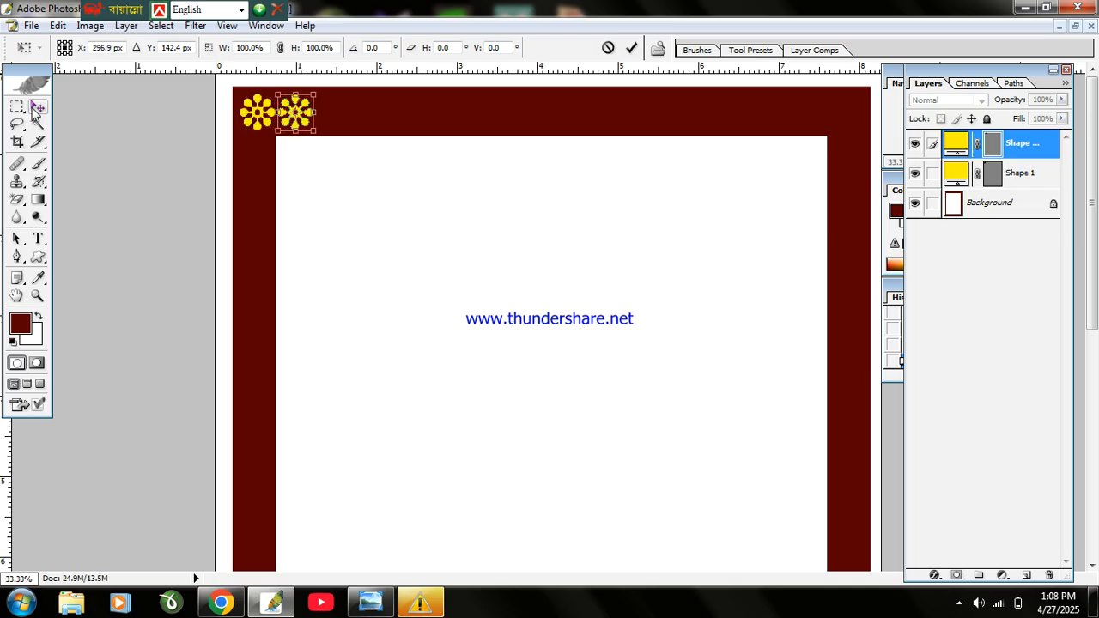
pyautogui.press('Return')
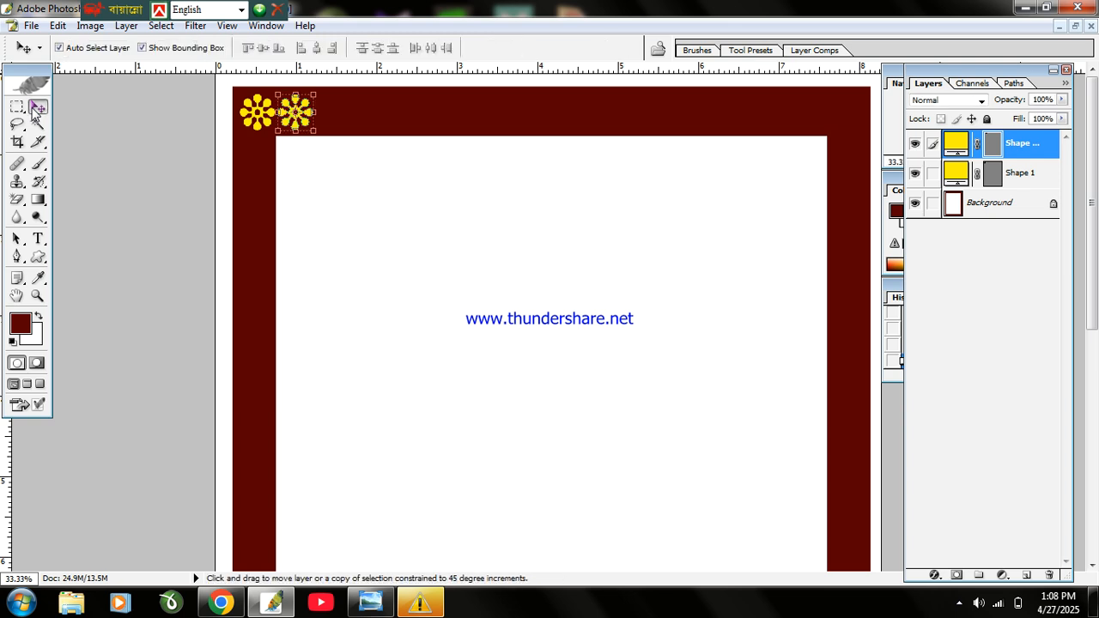
# Repeat the duplicate-and-move transform to fill the top border with evenly spaced flowers up to its right end.
pyautogui.hotkey('ctrl', 'alt', 'shift', 't')
pyautogui.hotkey('ctrl', 'alt', 'shift', 't')
pyautogui.hotkey('ctrl', 'alt', 'shift', 't')
pyautogui.hotkey('ctrl', 'alt', 'shift', 't')
pyautogui.hotkey('ctrl', 'alt', 'shift', 't')
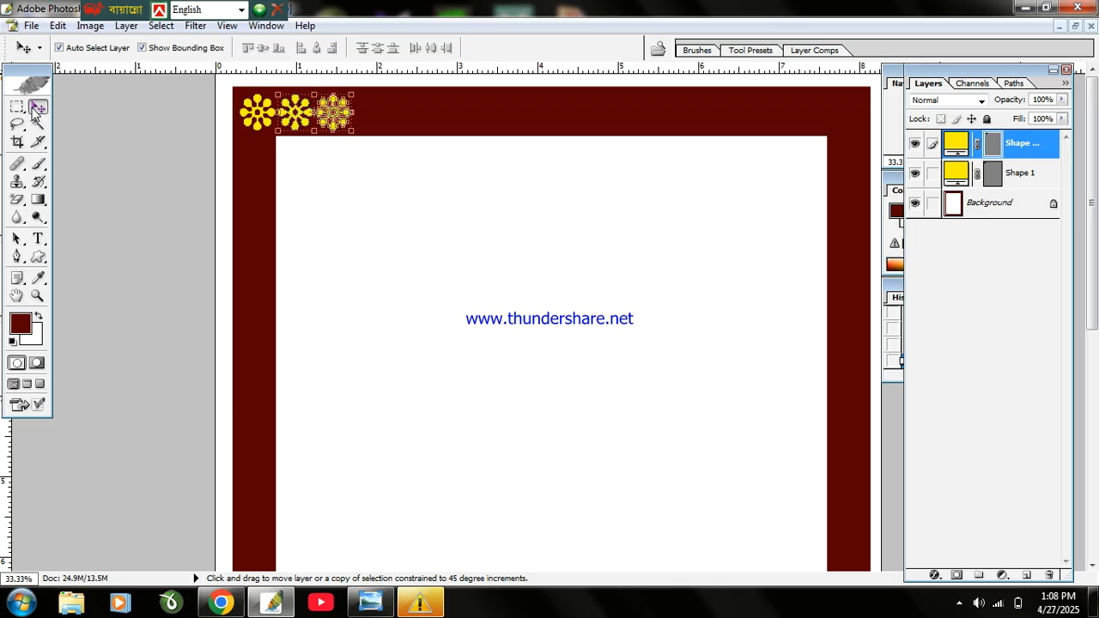
pyautogui.hotkey('ctrl', 'alt', 'shift', 't')
pyautogui.hotkey('ctrl', 'alt', 'shift', 't')
pyautogui.hotkey('ctrl', 'alt', 'shift', 't')
pyautogui.hotkey('ctrl', 'alt', 'shift', 't')
pyautogui.hotkey('ctrl', 'alt', 'shift', 't')
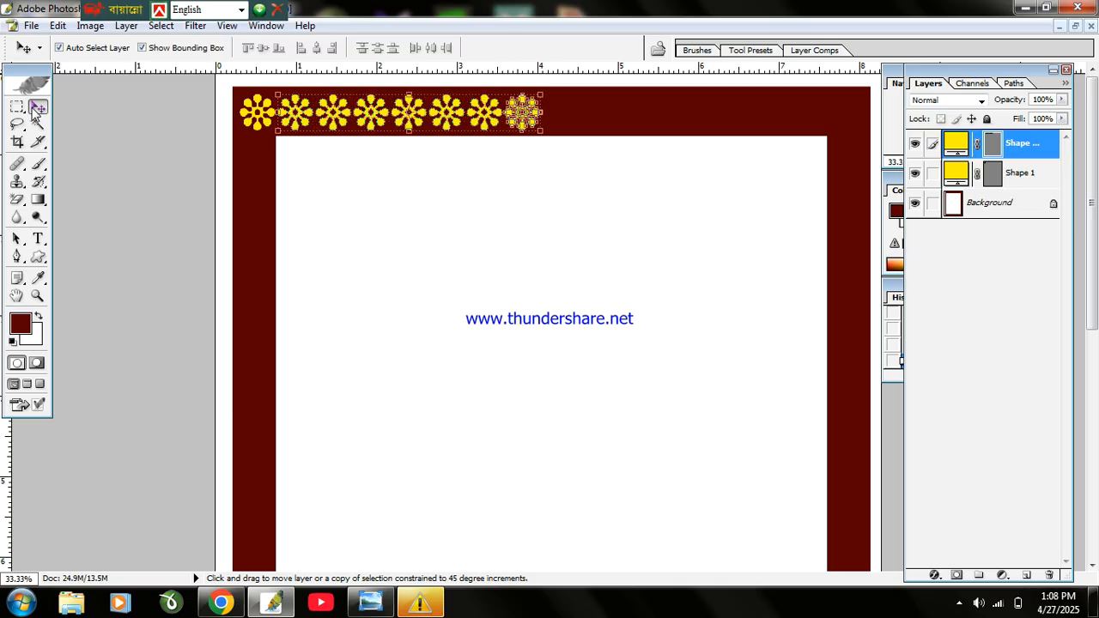
pyautogui.hotkey('ctrl', 'alt', 'shift', 't')
pyautogui.hotkey('ctrl', 'alt', 'shift', 't')
pyautogui.hotkey('ctrl', 'alt', 'shift', 't')
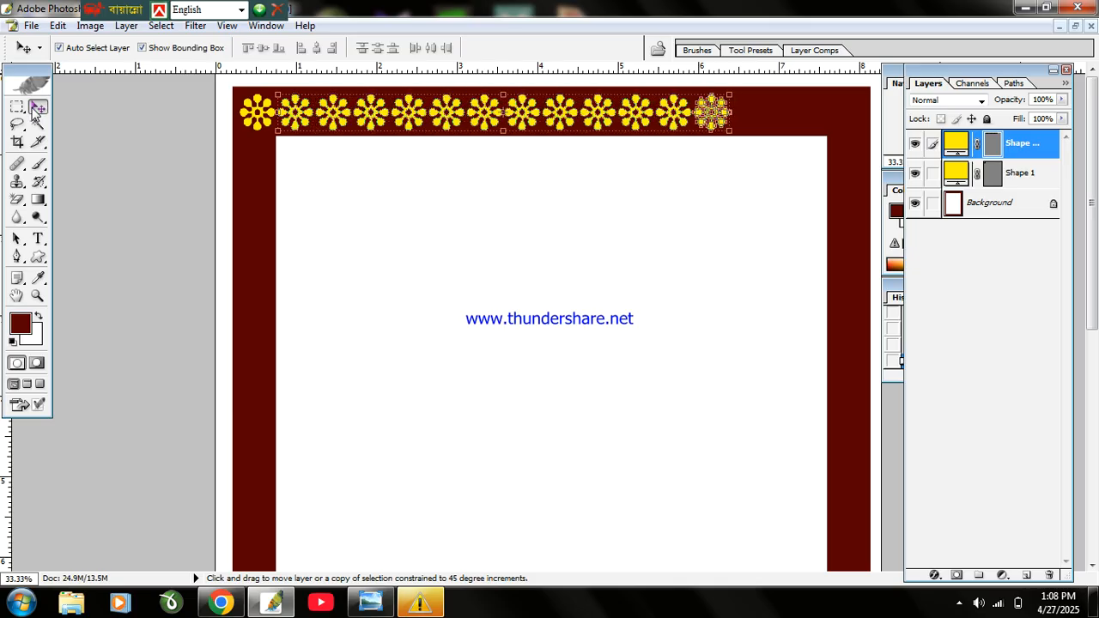
pyautogui.hotkey('ctrl', 'alt', 'shift', 't')
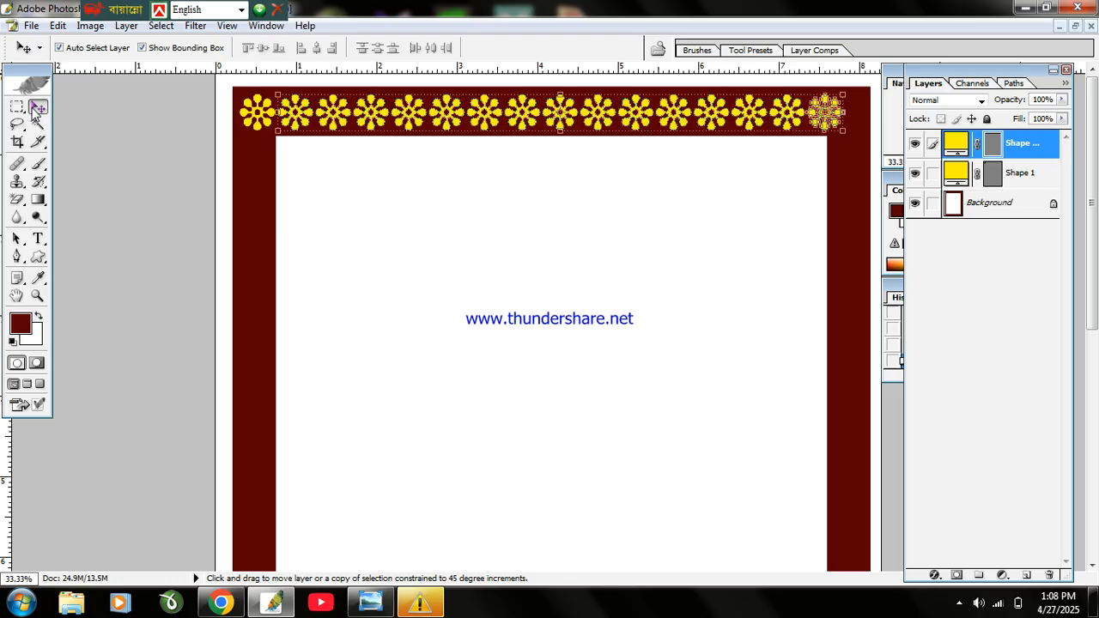
pyautogui.hotkey('ctrl', 'alt', 'shift', 't')
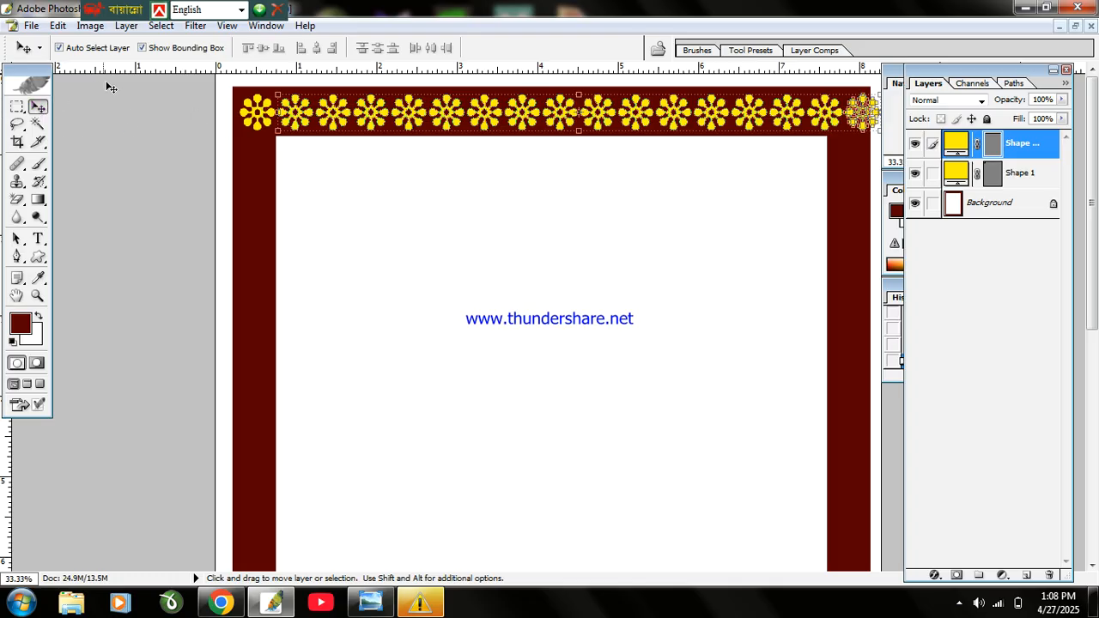
# Place a copy of the original corner flower in the left border, below the top row.
pyautogui.click(1039, 176)
pyautogui.moveTo(263, 122); pyautogui.dragTo(259, 177)
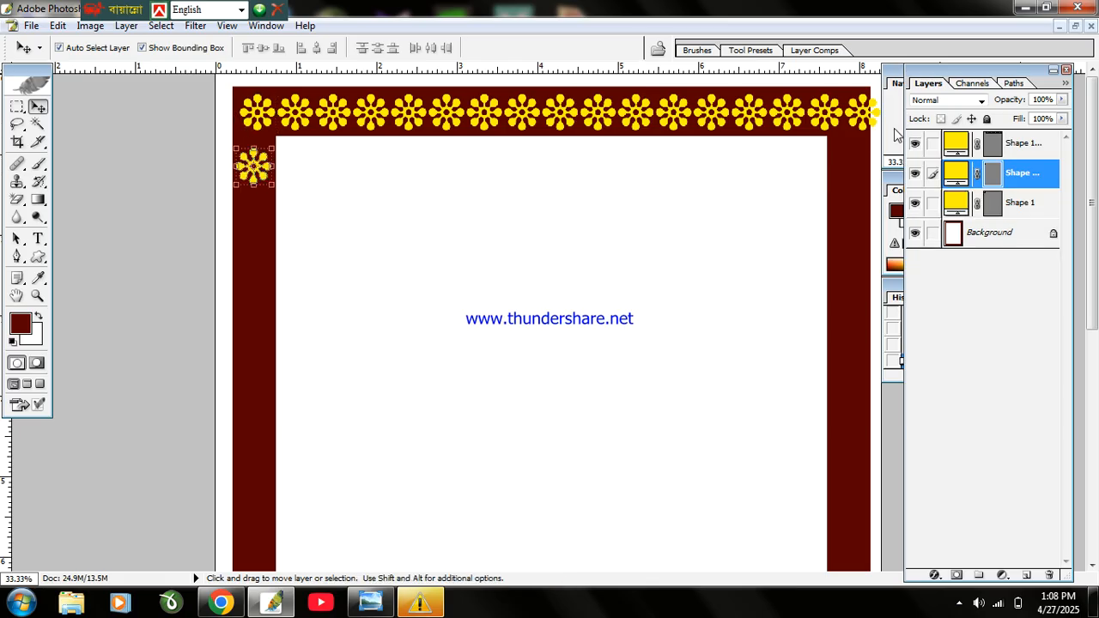
pyautogui.click(933, 146)
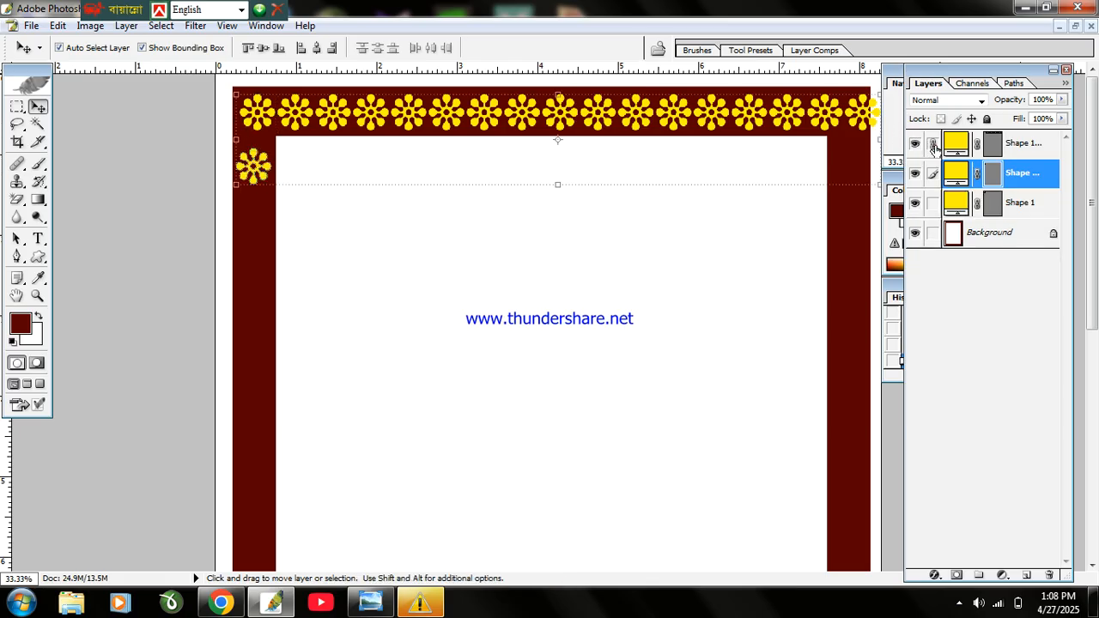
pyautogui.click(933, 146)
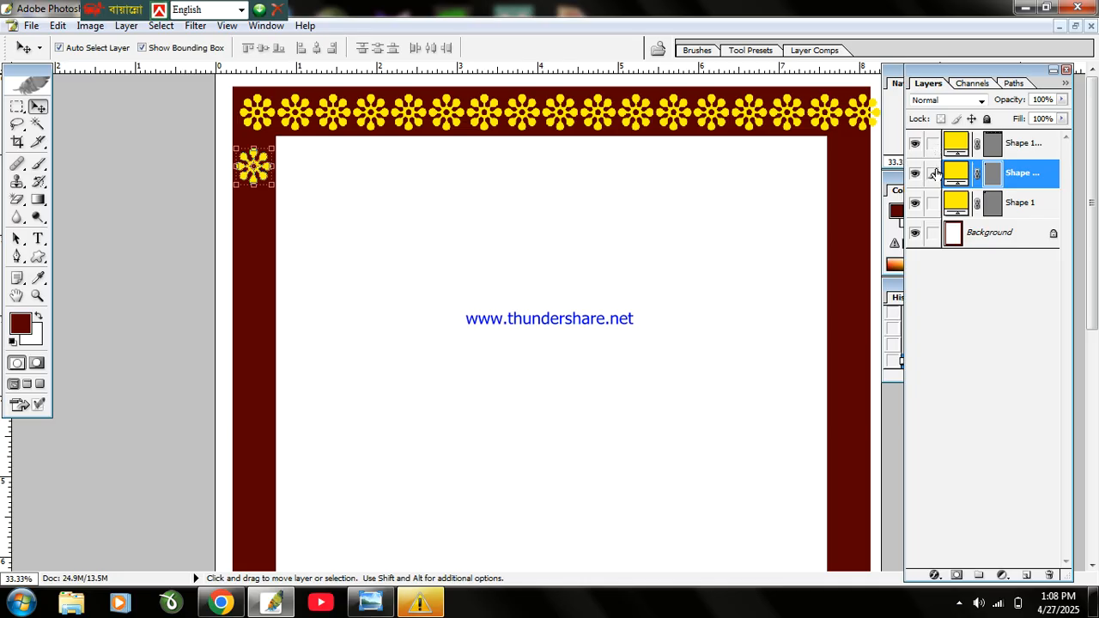
# Merge the original Shape 1 flower with the top row of copies and scale the merged row to 97.2% width.
pyautogui.click(1008, 148)
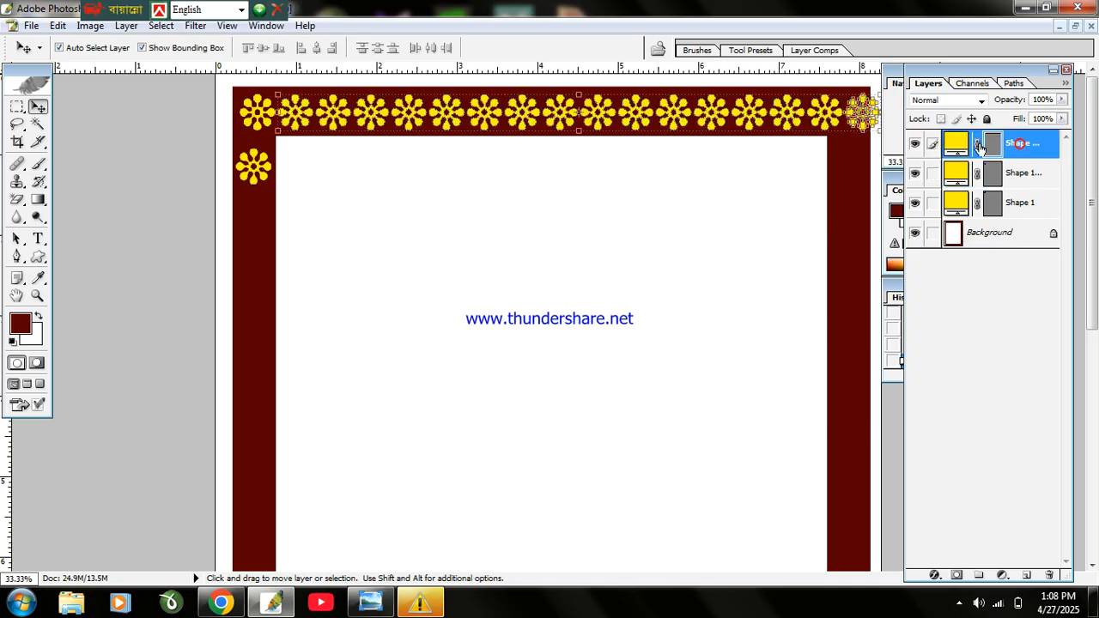
pyautogui.click(933, 171)
pyautogui.click(933, 203)
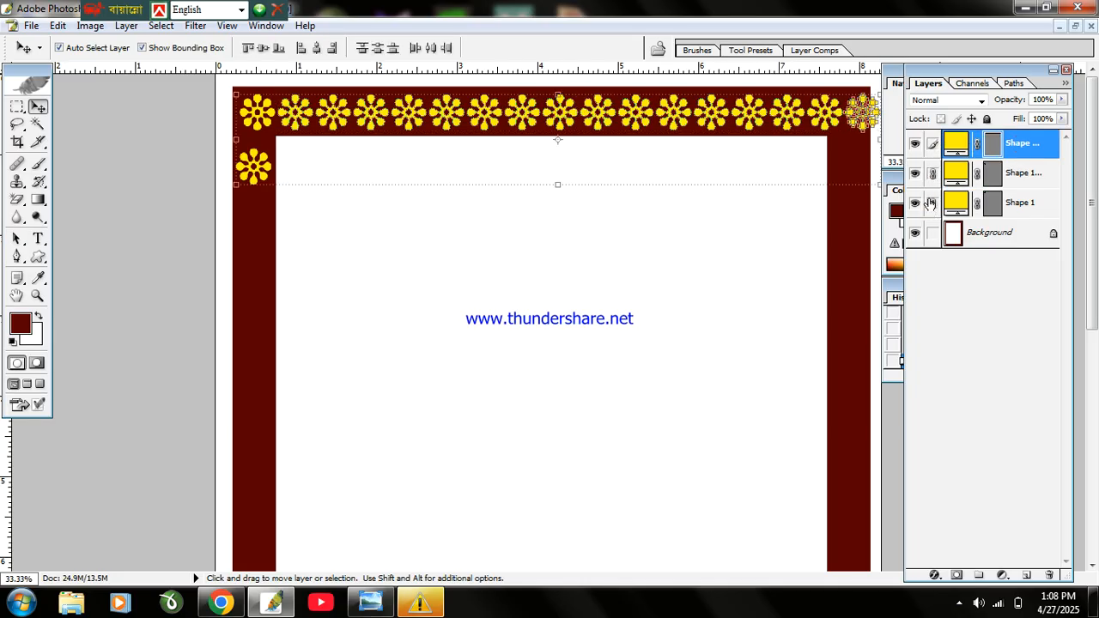
pyautogui.click(933, 172)
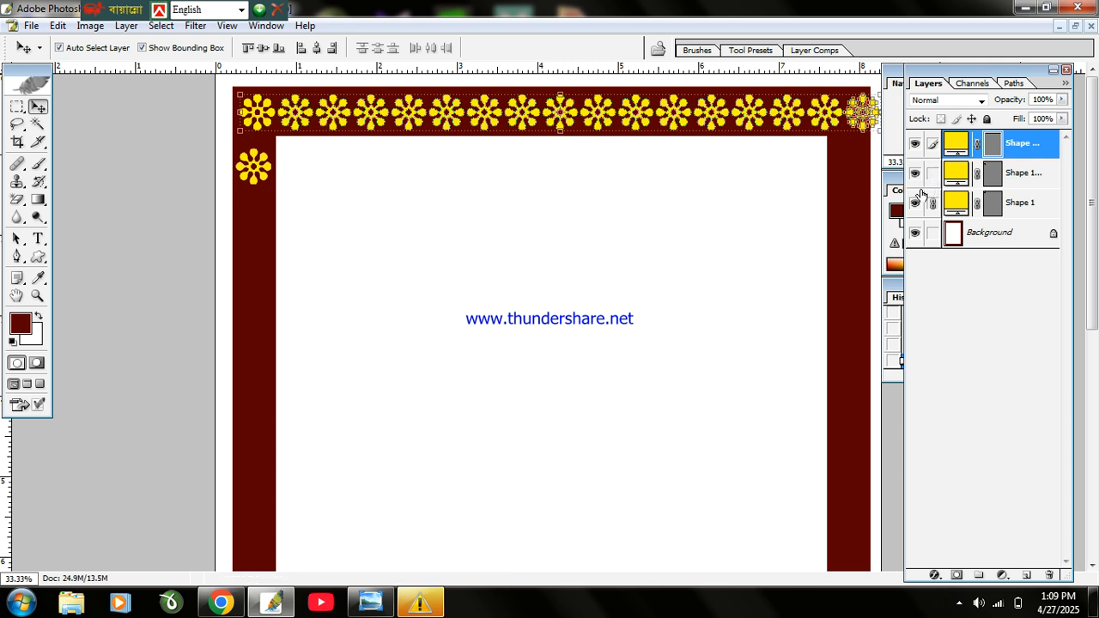
pyautogui.hotkey('ctrl', 'e')
pyautogui.moveTo(877, 115); pyautogui.dragTo(862, 115)
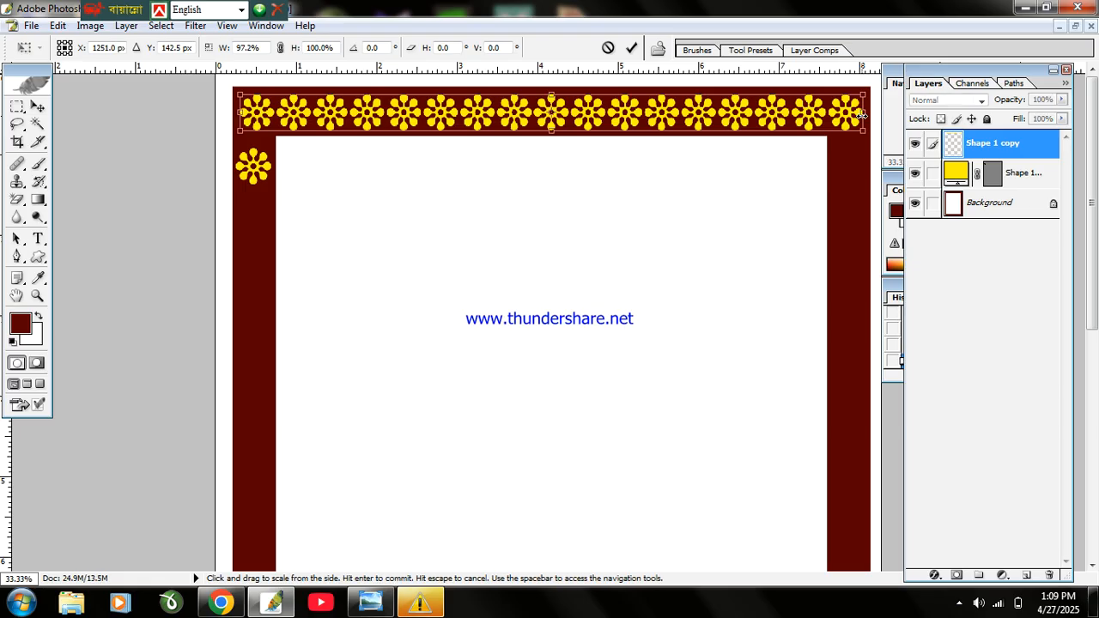
pyautogui.press('Return')
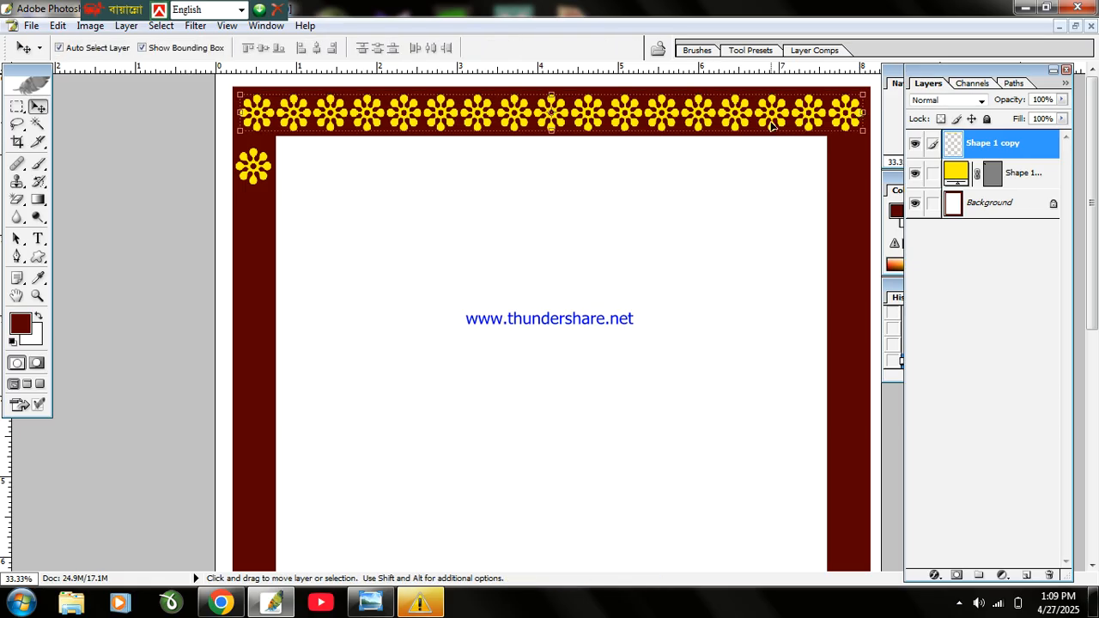
# Duplicate the merged top flower row and place the copy inside the bottom border, lined up with the top row.
pyautogui.moveTo(771, 109); pyautogui.dragTo(703, 417)
pyautogui.scroll(-2, 703, 417)
pyautogui.moveTo(759, 371); pyautogui.dragTo(773, 535)
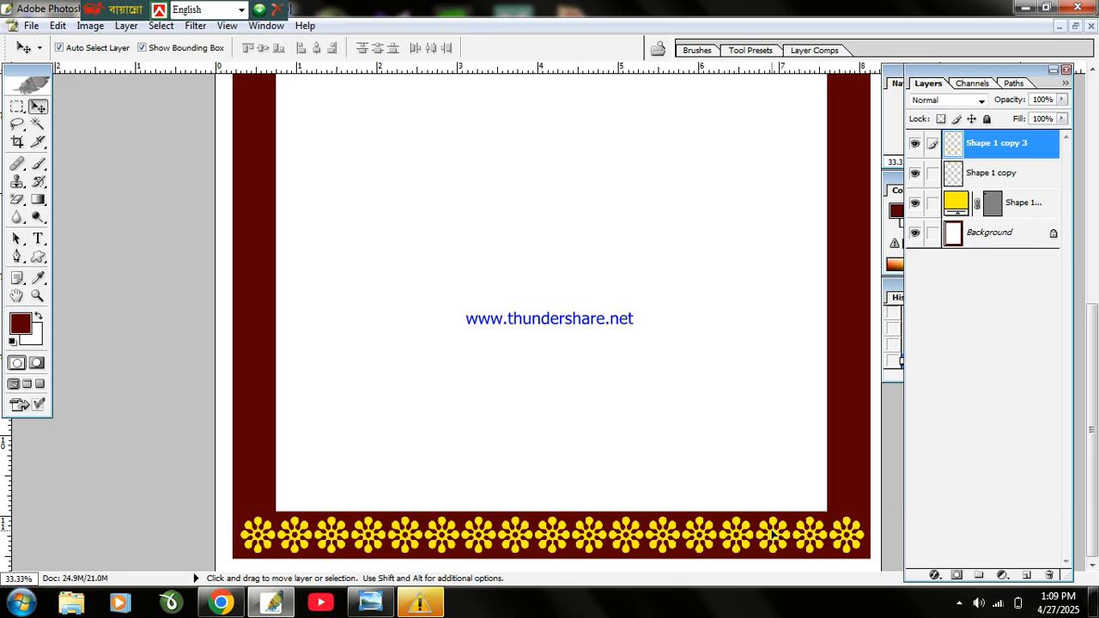
pyautogui.moveTo(772, 535); pyautogui.dragTo(772, 535)
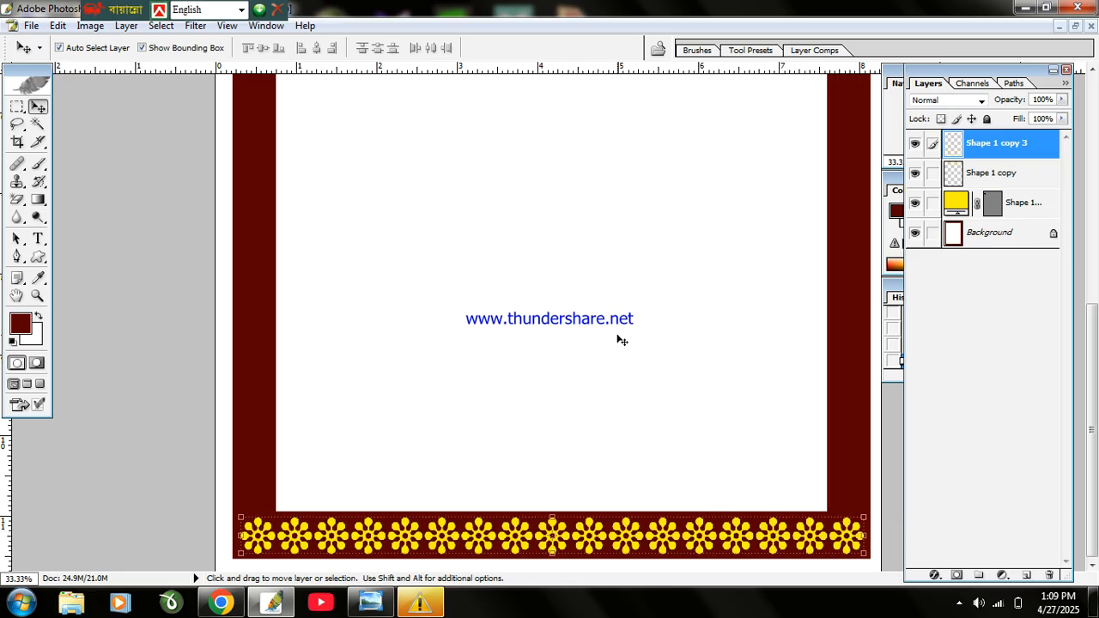
# Move the single flower in the left border up, directly beneath the top row's first flower.
pyautogui.scroll(10, 621, 341)
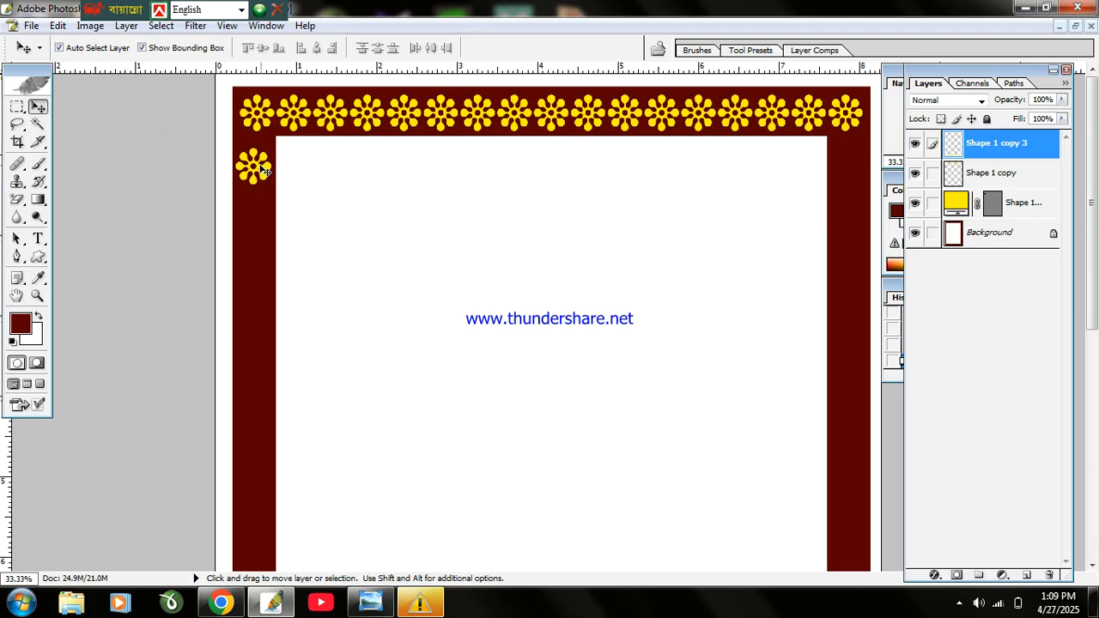
pyautogui.click(262, 169)
pyautogui.moveTo(259, 167); pyautogui.dragTo(256, 166)
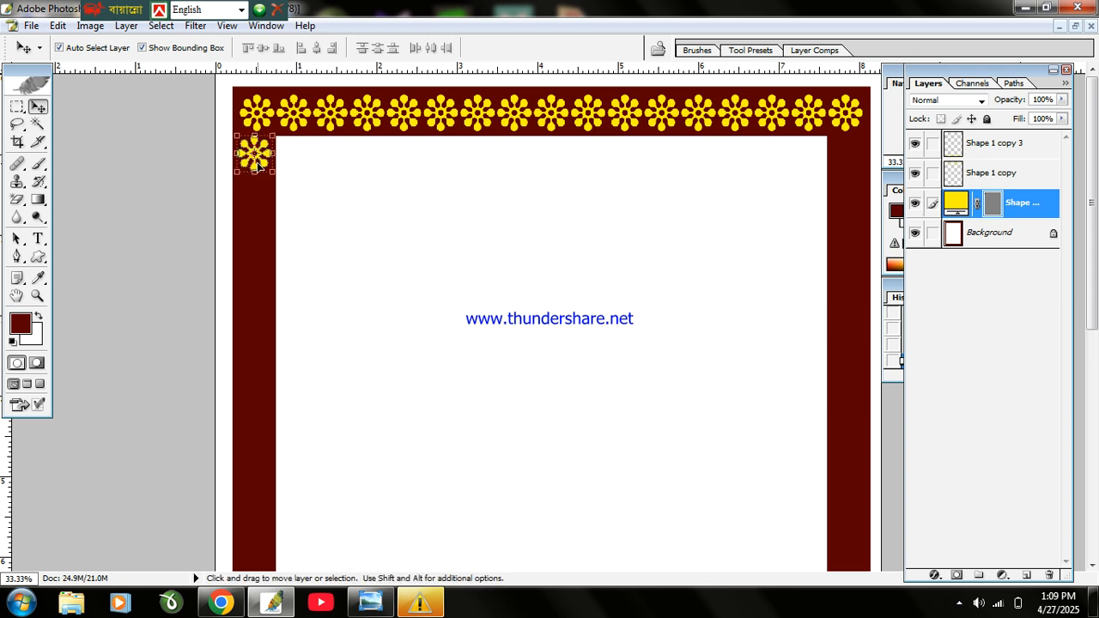
# Duplicate the left border flower and transform the copy straight down to Y 445.4 px.
pyautogui.hotkey('ctrl', 'j')
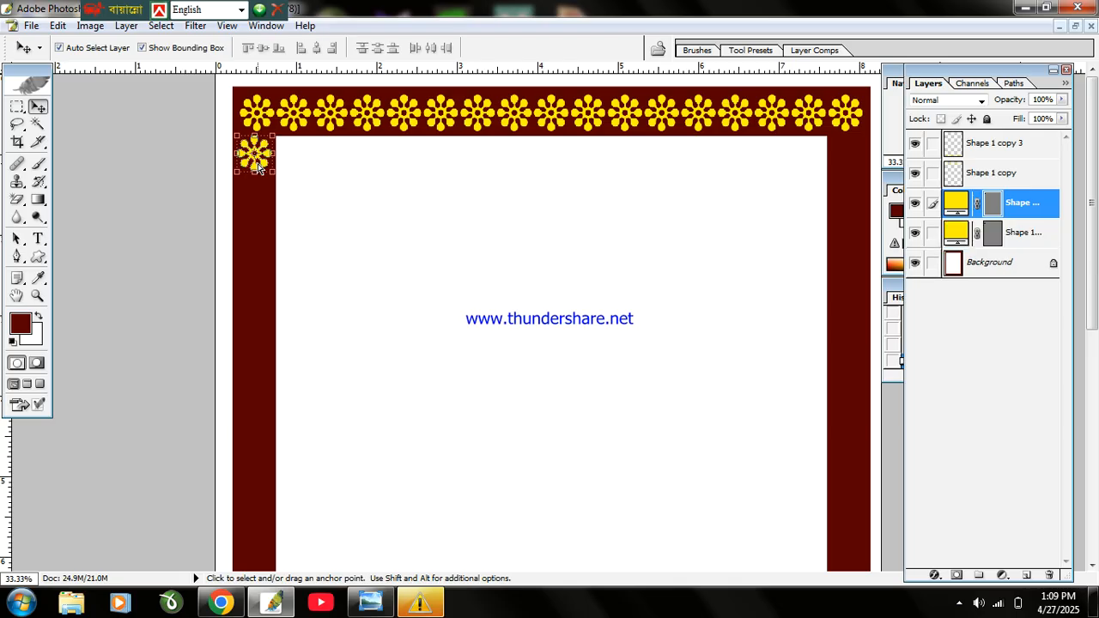
pyautogui.hotkey('ctrl', 't')
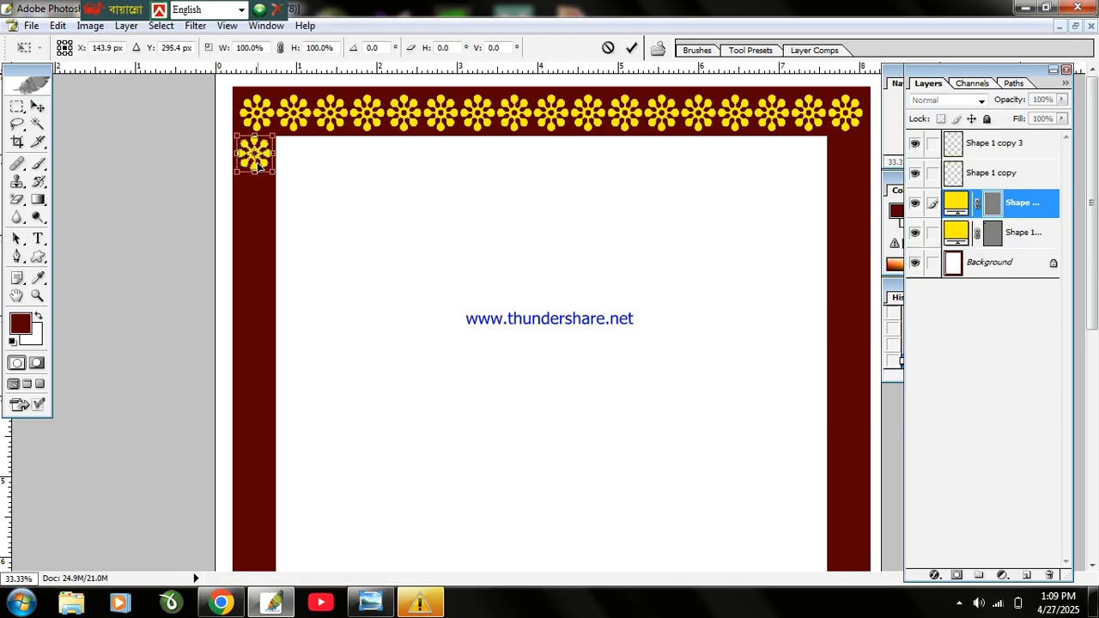
pyautogui.press('Down')
pyautogui.press('Down')
pyautogui.press('Down')
pyautogui.press('Down')
pyautogui.press('Down')
pyautogui.press('Down')
pyautogui.press('Down')
pyautogui.press('Down')
pyautogui.press('Down')
pyautogui.press('Down')
pyautogui.press('Down')
pyautogui.press('Down')
pyautogui.press('Down')
pyautogui.press('Down')
pyautogui.press('Down')
pyautogui.press('Down')
pyautogui.press('Down')
pyautogui.press('Down')
pyautogui.press('Down')
pyautogui.press('Down')
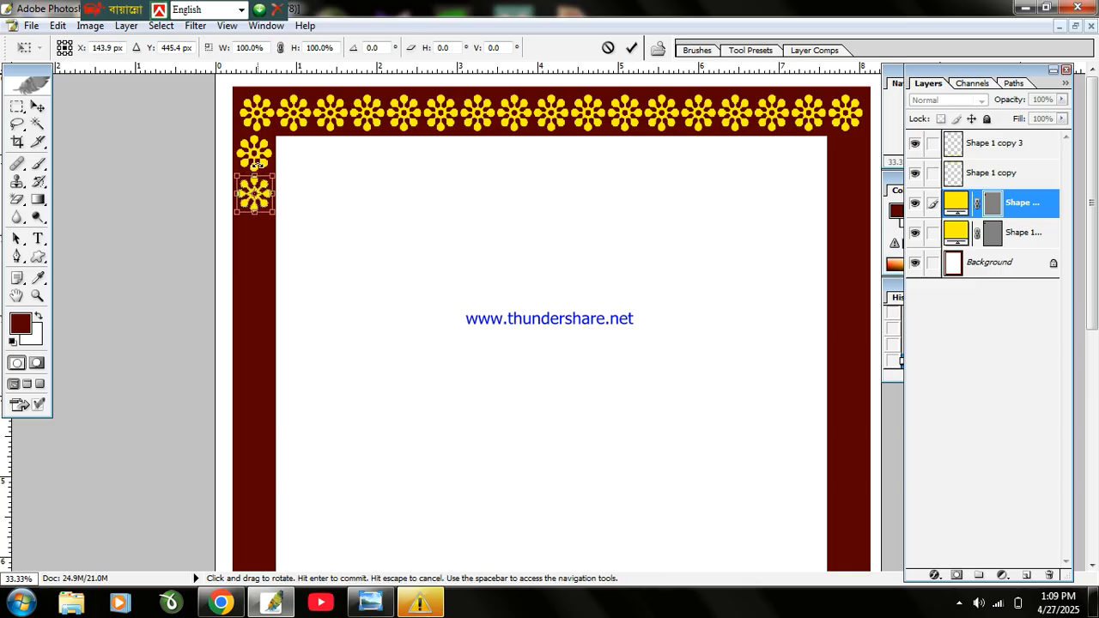
pyautogui.press('Return')
# Repeat the duplicate-and-move transform down the left border until the flowers reach the bottom row.
pyautogui.hotkey('ctrl', 'shift', 'alt', 't')
pyautogui.hotkey('ctrl', 'shift', 'alt', 't')
pyautogui.hotkey('ctrl', 'shift', 'alt', 't')
pyautogui.hotkey('ctrl', 'shift', 'alt', 't')
pyautogui.hotkey('ctrl', 'shift', 'alt', 't')
pyautogui.hotkey('ctrl', 'shift', 'alt', 't')
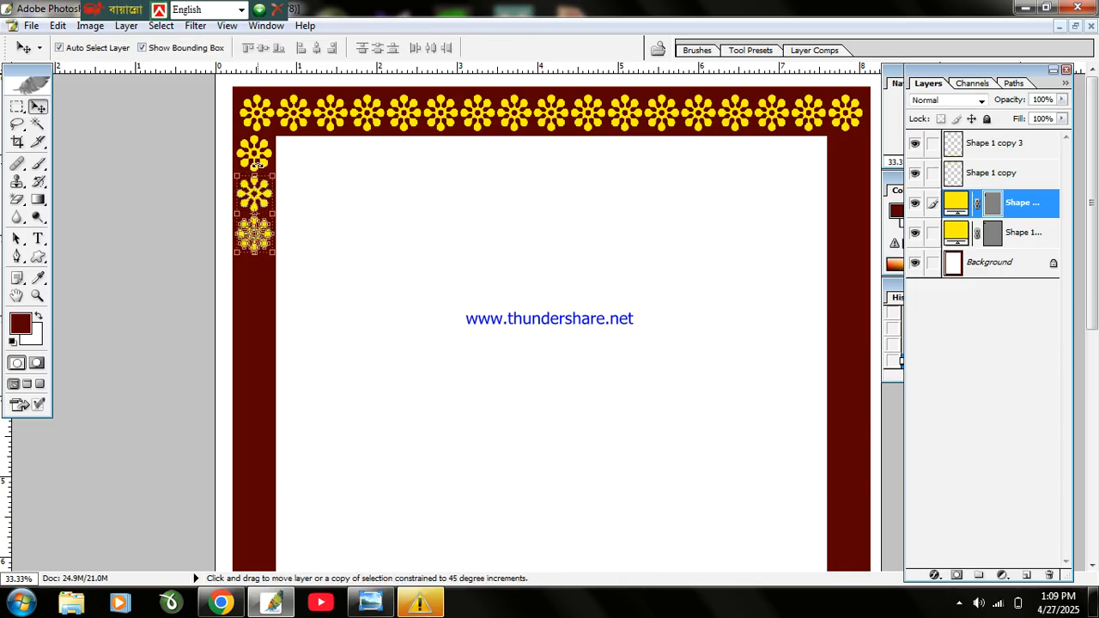
pyautogui.hotkey('ctrl', 'shift', 'alt', 't')
pyautogui.hotkey('ctrl', 'shift', 'alt', 't')
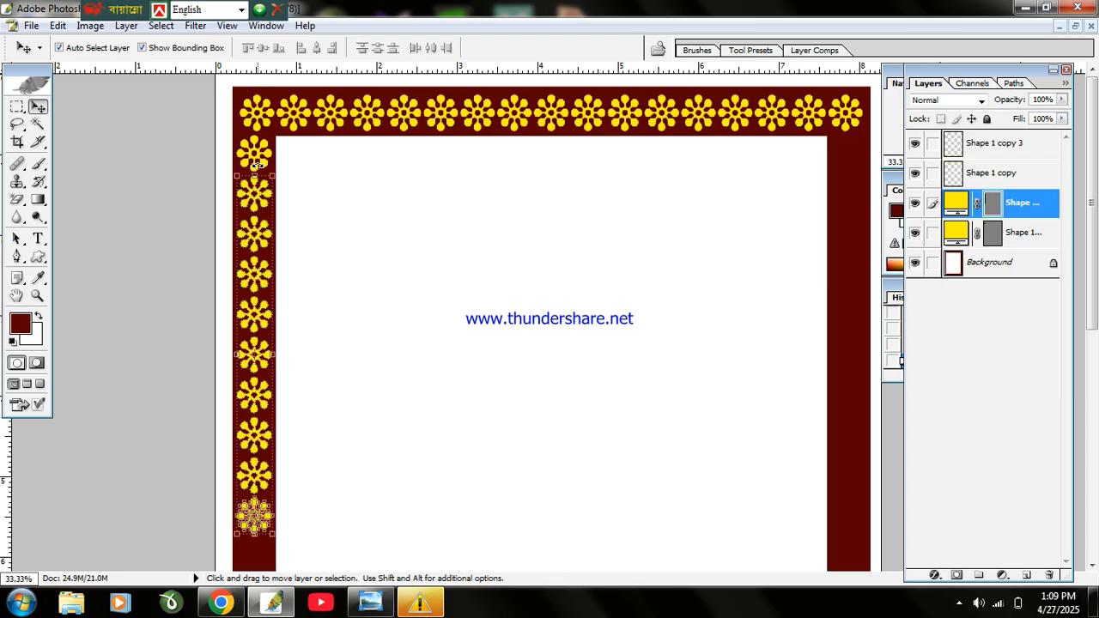
pyautogui.moveTo(1093, 174); pyautogui.dragTo(1094, 283)
pyautogui.hotkey('ctrl', 'shift', 'alt', 't')
pyautogui.hotkey('ctrl', 'shift', 'alt', 't')
pyautogui.hotkey('ctrl', 'shift', 'alt', 't')
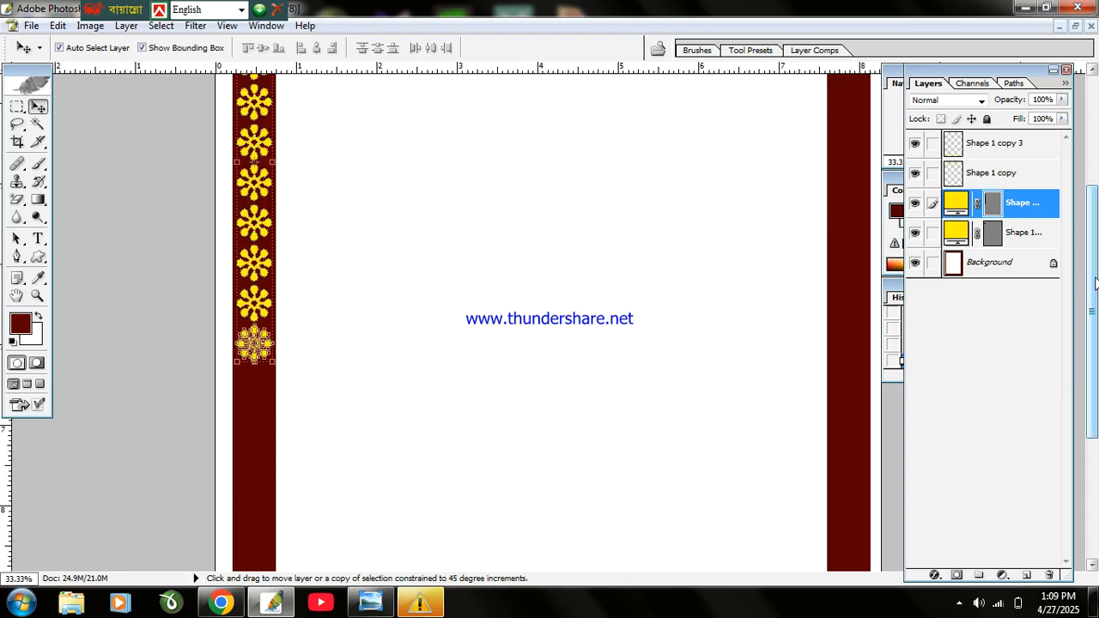
pyautogui.moveTo(1096, 259); pyautogui.dragTo(1094, 418)
pyautogui.hotkey('ctrl', 'shift', 'alt', 't')
pyautogui.hotkey('ctrl', 'shift', 'alt', 't')
pyautogui.hotkey('ctrl', 'shift', 'alt', 't')
pyautogui.hotkey('ctrl', 'shift', 'alt', 't')
pyautogui.hotkey('ctrl', 'shift', 'alt', 't')
pyautogui.hotkey('ctrl', 'shift', 'alt', 't')
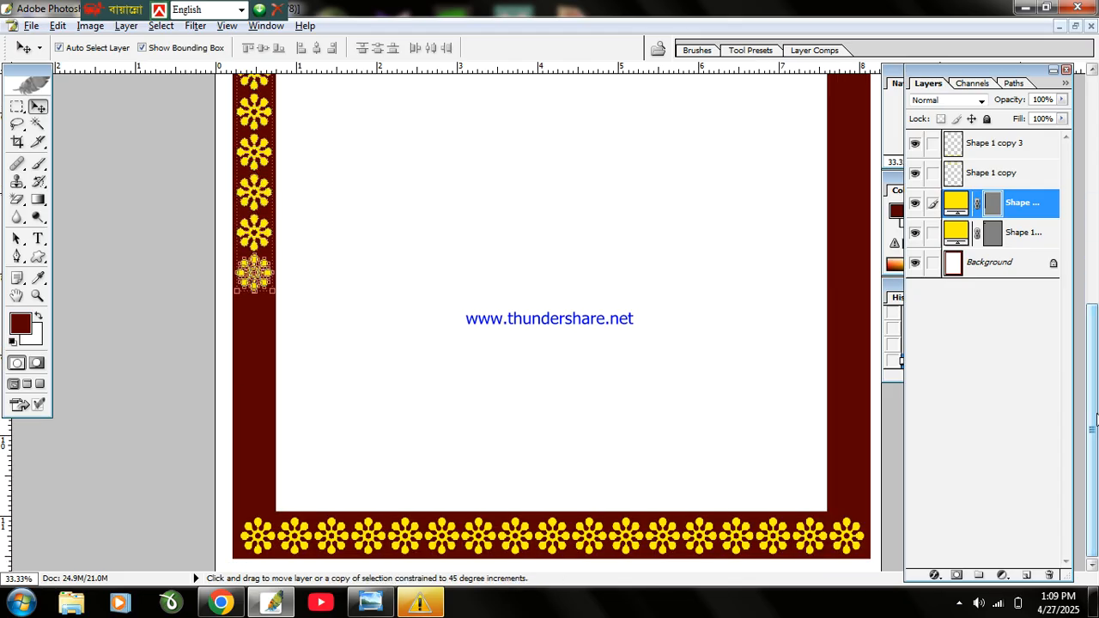
pyautogui.hotkey('ctrl', 'shift', 'alt', 't')
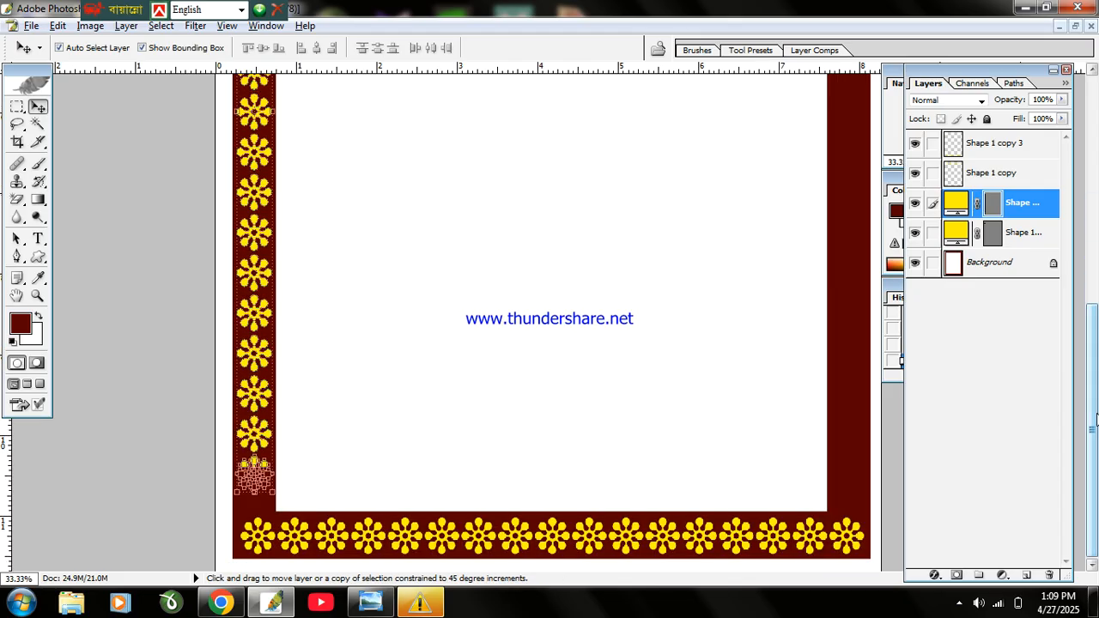
pyautogui.hotkey('ctrl', 'shift', 'alt', 't')
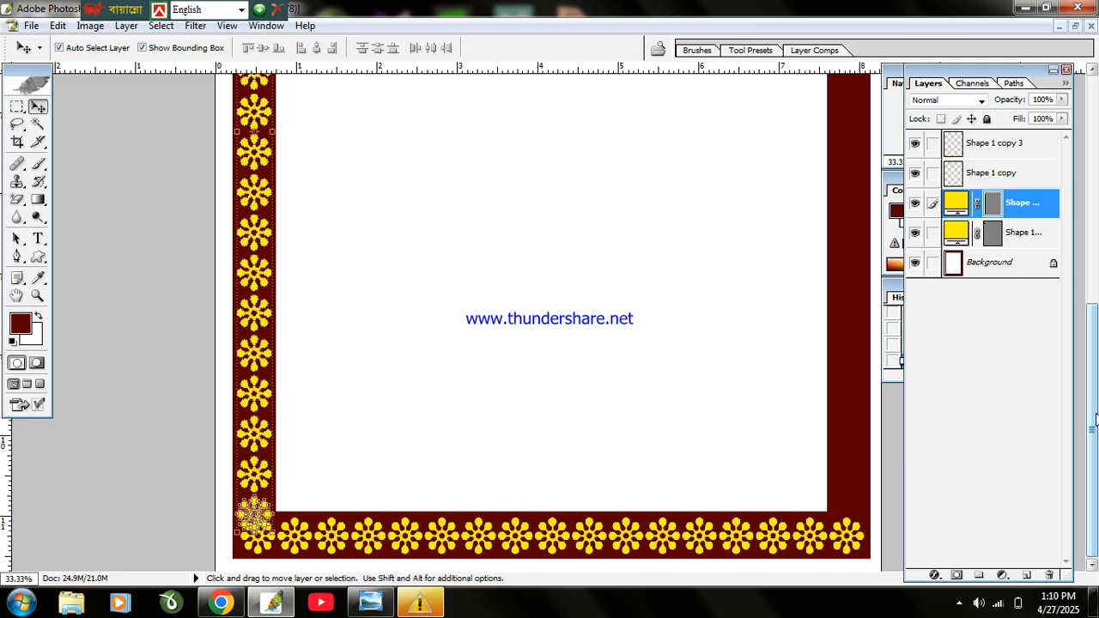
# Link the left border's uppermost single flower with the column of copies and merge them into one layer.
pyautogui.click(933, 234)
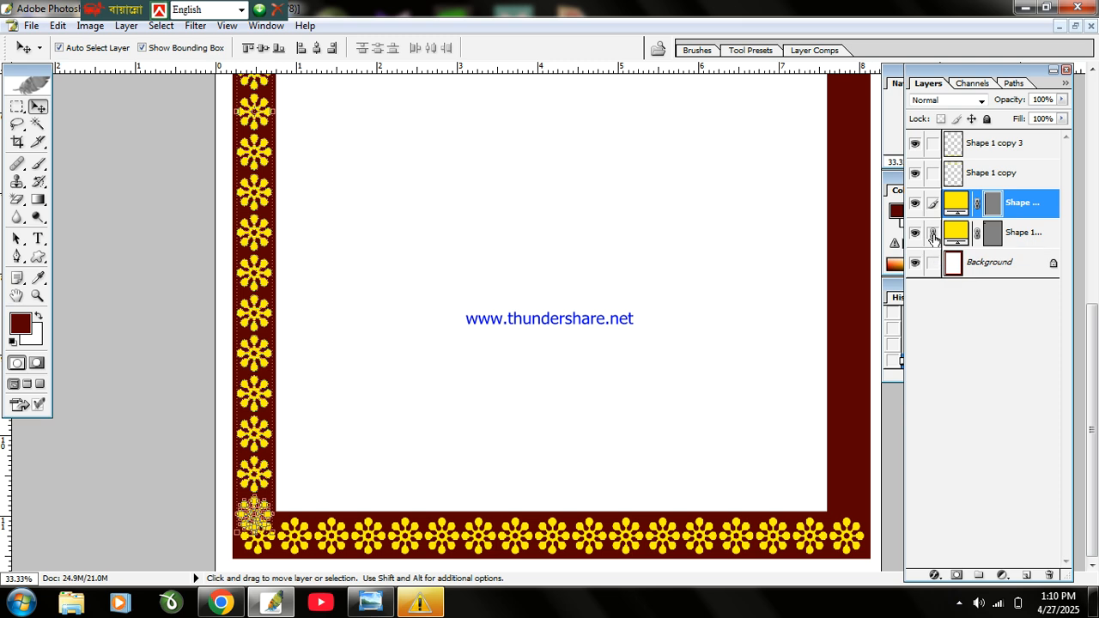
pyautogui.hotkey('ctrl', 'e')
pyautogui.hotkey('shift', 'Down')
pyautogui.hotkey('shift', 'Down')
pyautogui.hotkey('shift', 'Down')
pyautogui.hotkey('shift', 'Down')
pyautogui.hotkey('shift', 'Down')
pyautogui.hotkey('shift', 'Down')
pyautogui.hotkey('shift', 'Down')
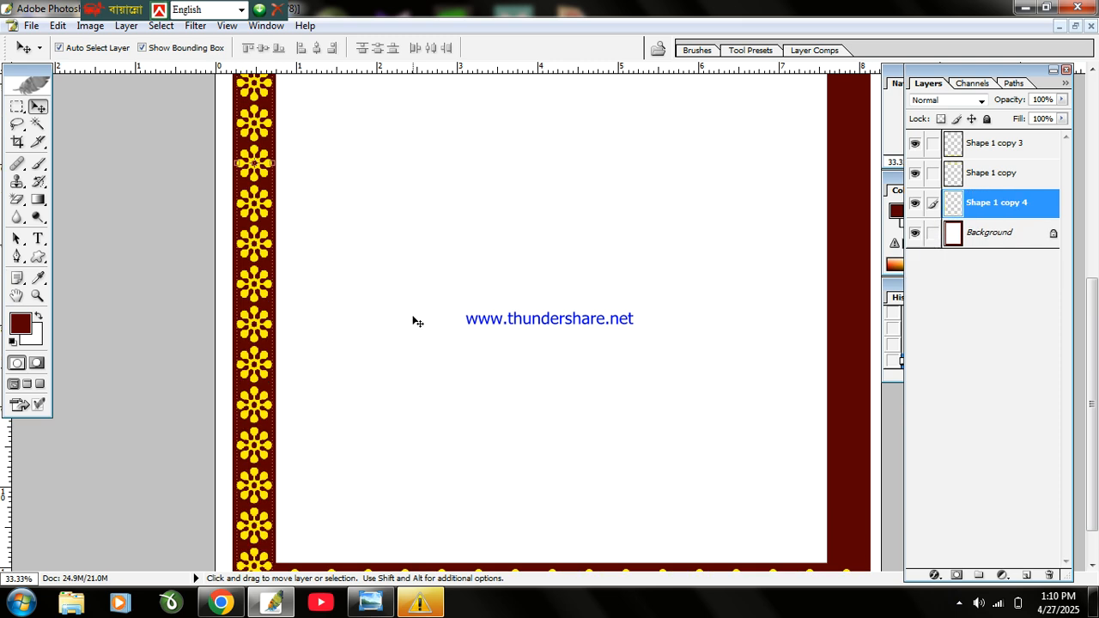
# Scale the left flower column to 97.7% height so that it ends just above the bottom row.
pyautogui.scroll(5, 410, 285)
pyautogui.scroll(-6, 409, 283)
pyautogui.scroll(-4, 393, 319)
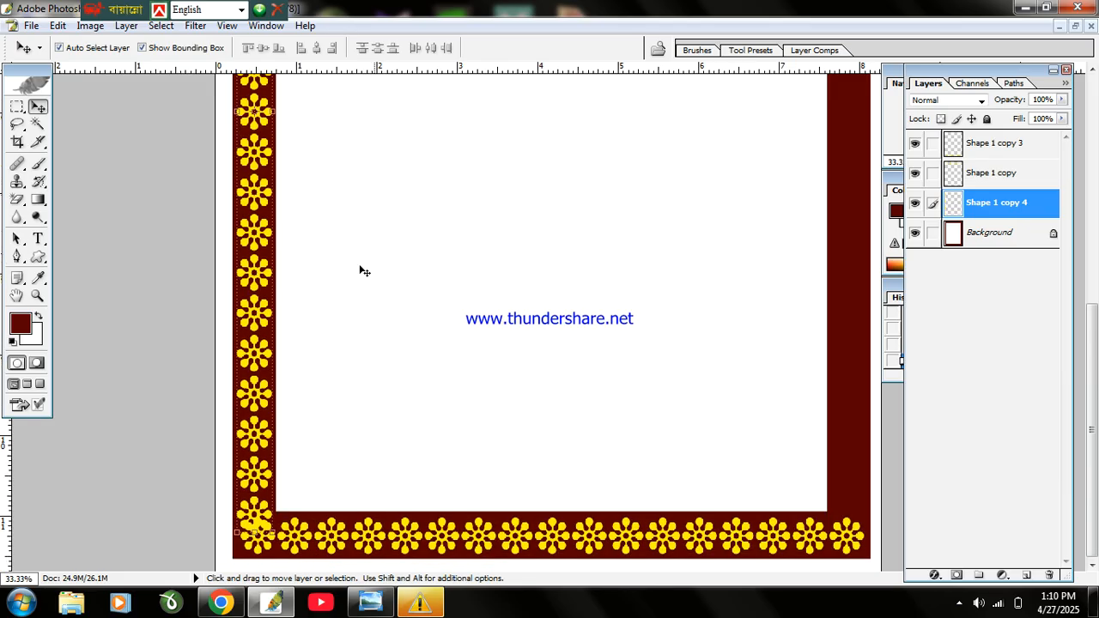
pyautogui.hotkey('ctrl', 't')
pyautogui.moveTo(254, 532); pyautogui.dragTo(258, 512)
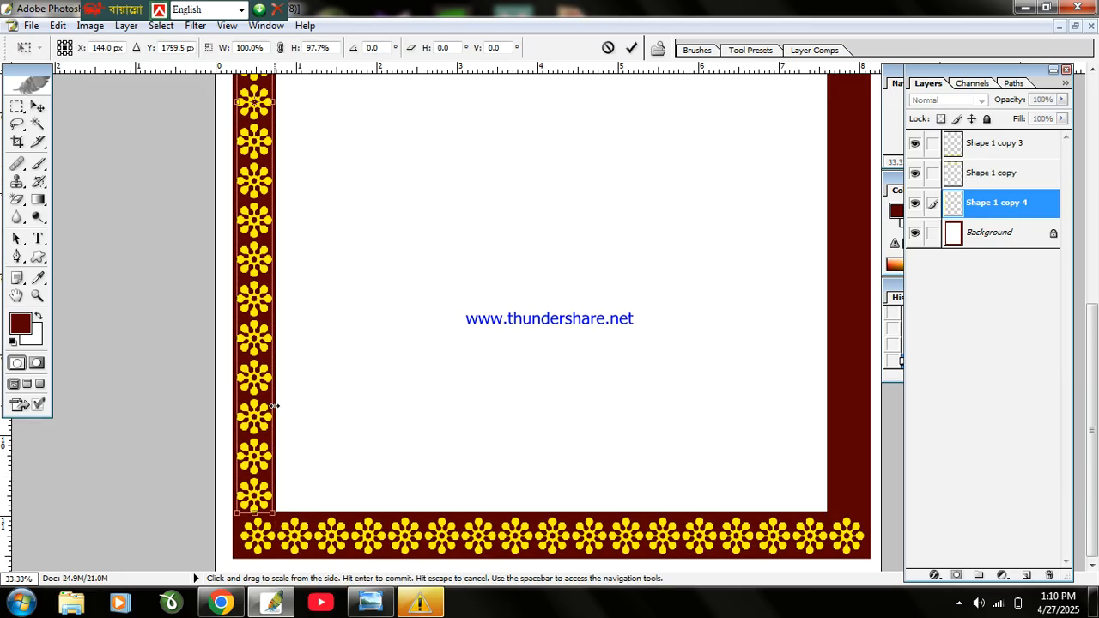
pyautogui.press('Return')
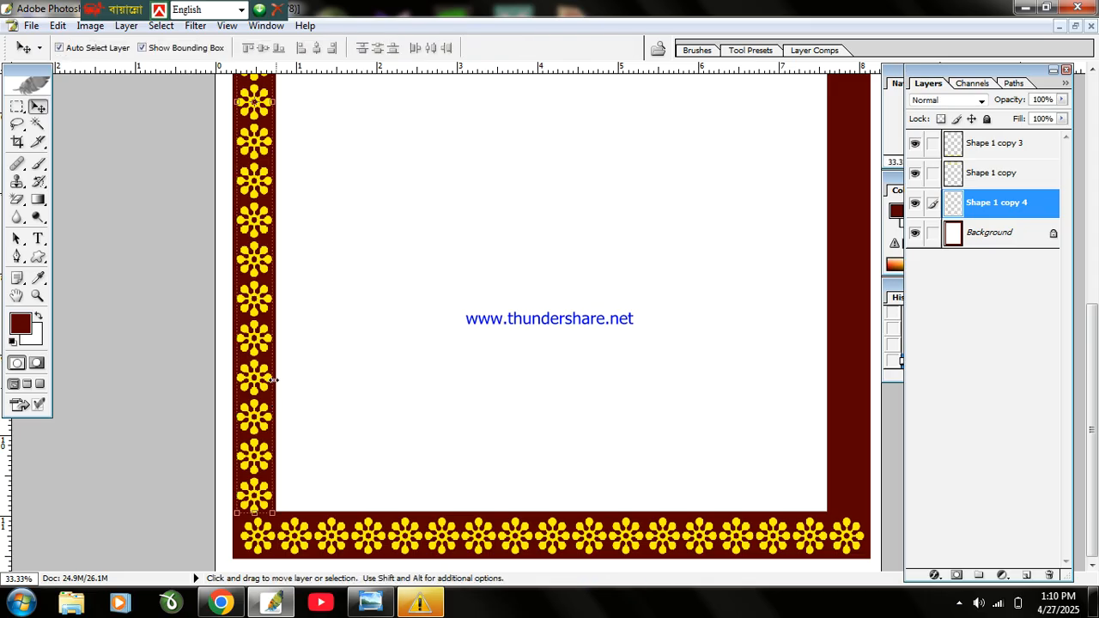
# Duplicate the left flower column into the right border and nudge the copy up to line up with the left one.
pyautogui.press('alt')
pyautogui.moveTo(258, 367); pyautogui.dragTo(850, 369)
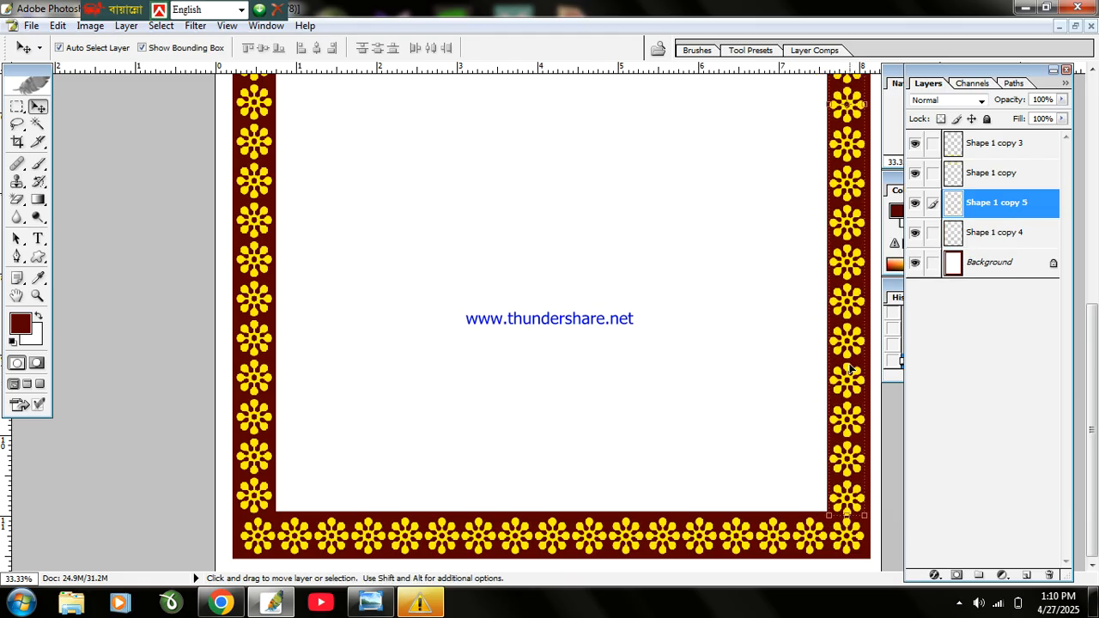
pyautogui.press('Up')
pyautogui.press('Up')
pyautogui.press('Up')
pyautogui.press('Up')
pyautogui.press('Up')
pyautogui.press('Up')
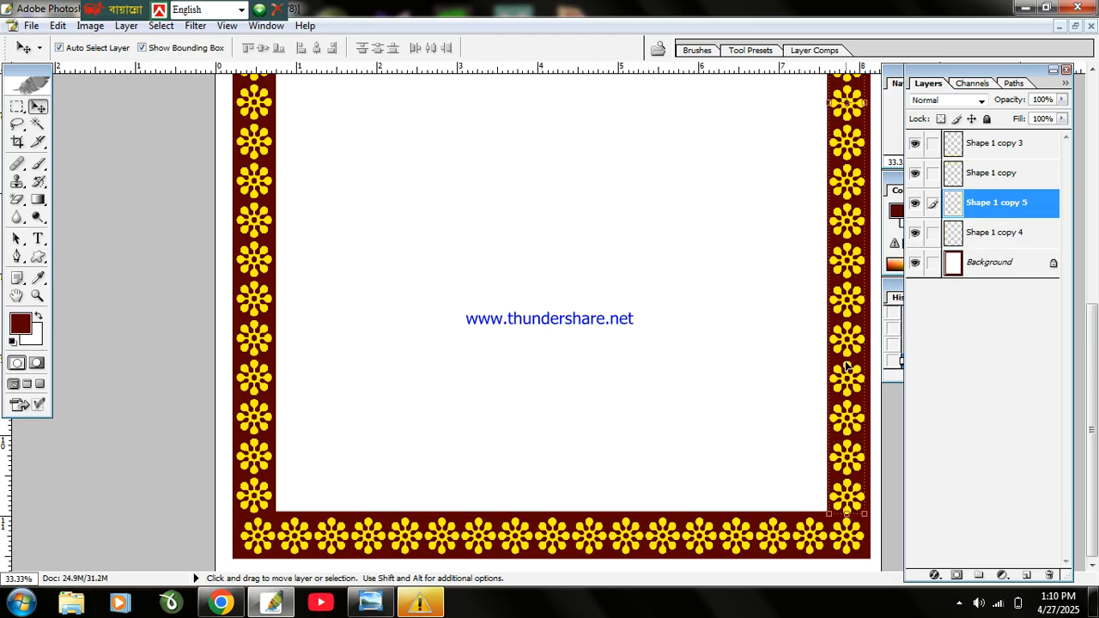
pyautogui.scroll(3, 820, 364)
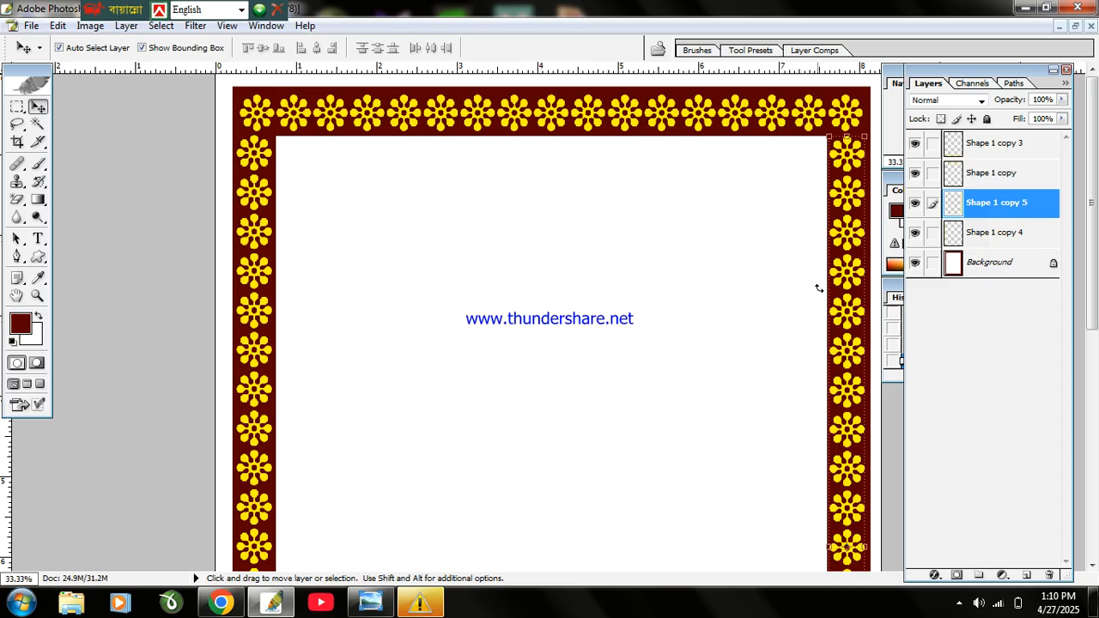
# Switch to Chrome, search Google for "corner border" and show the image results.
pyautogui.click(221, 602)
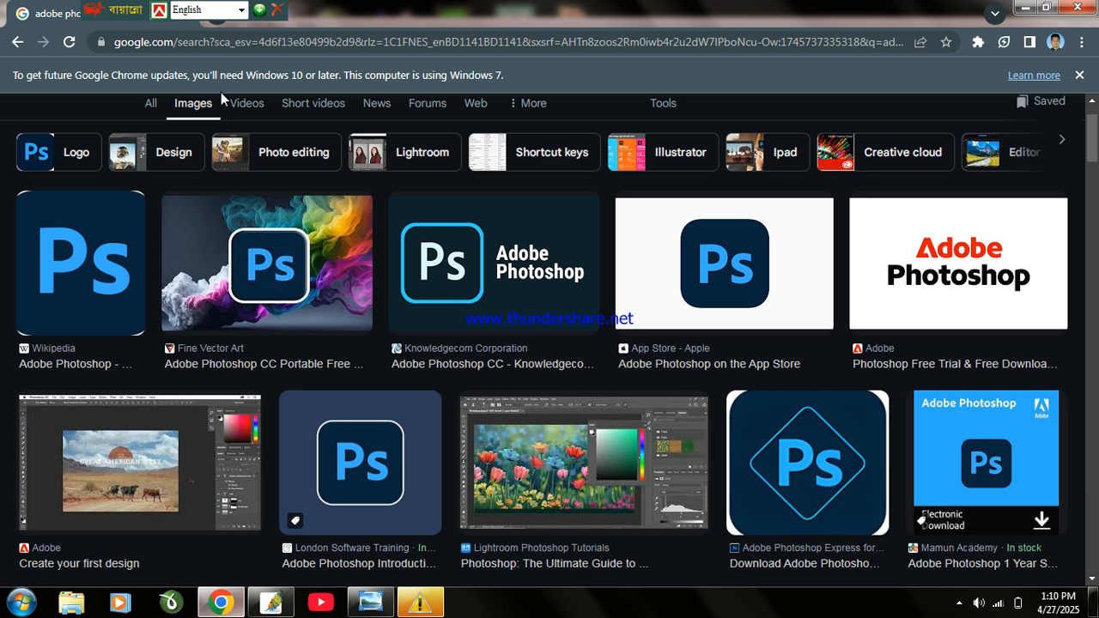
pyautogui.click(211, 49)
pyautogui.click(210, 48)
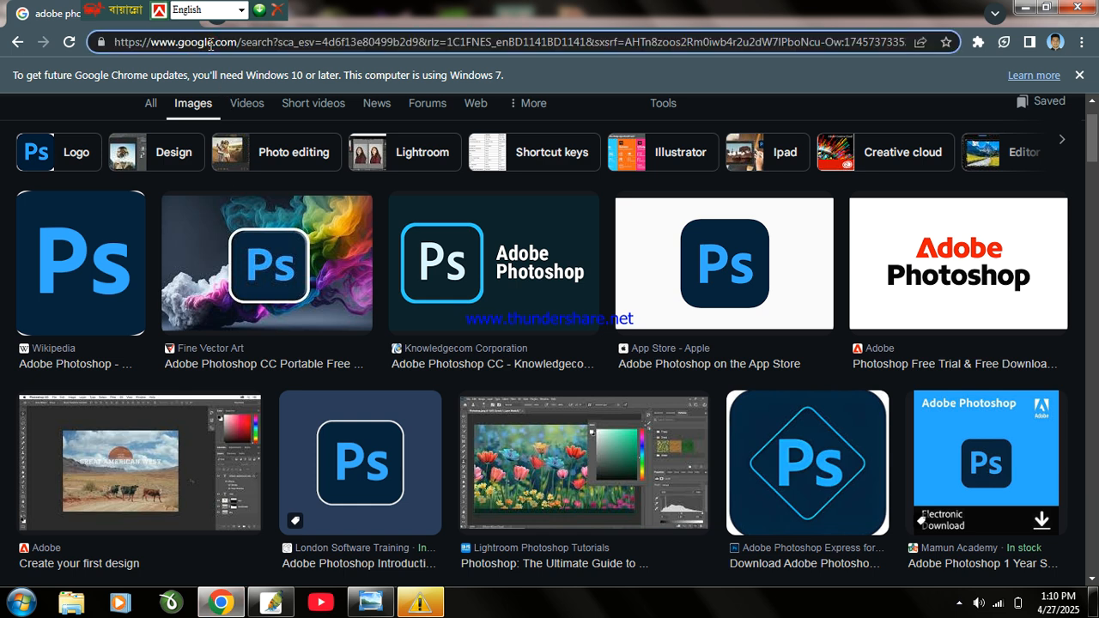
pyautogui.hotkey('ctrl', 'a')
pyautogui.press('BackSpace')
pyautogui.write('co')
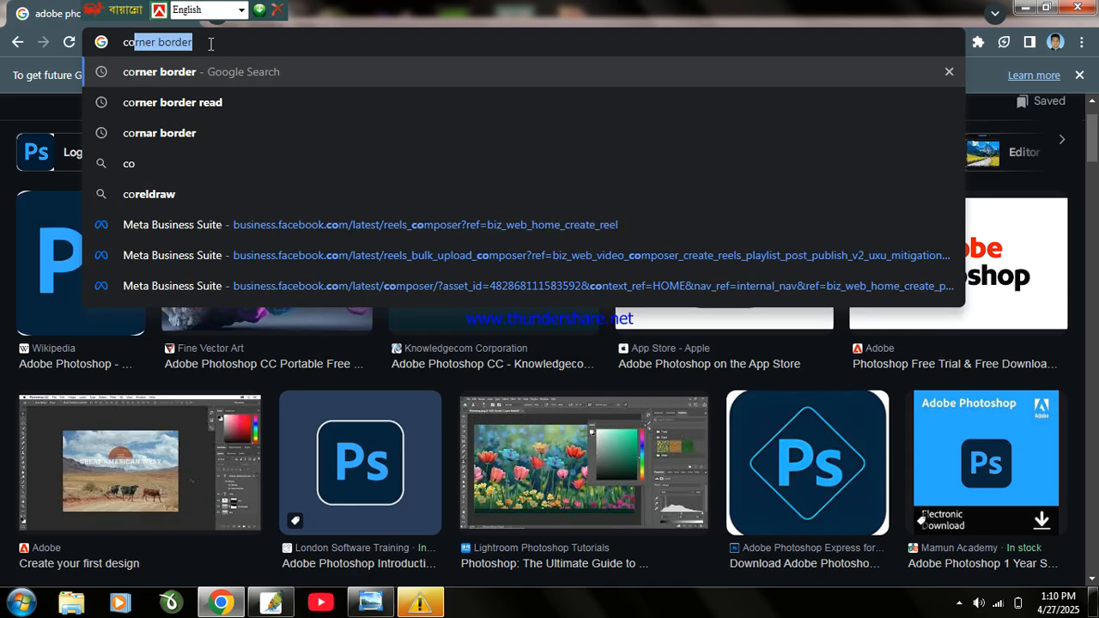
pyautogui.press('Return')
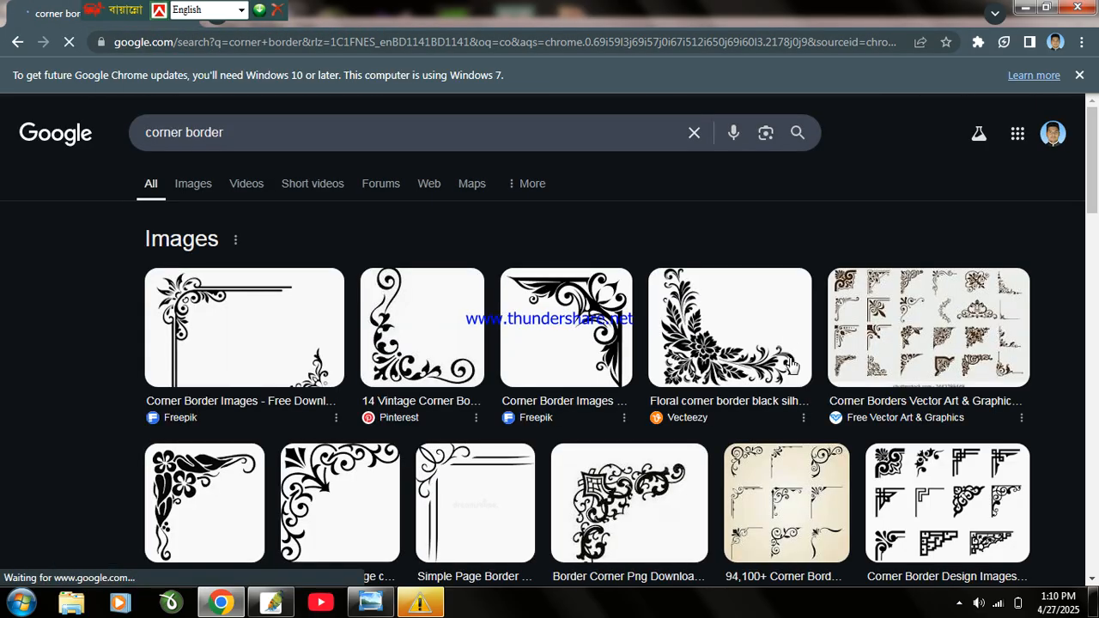
pyautogui.scroll(-10, 646, 307)
pyautogui.scroll(3, 646, 304)
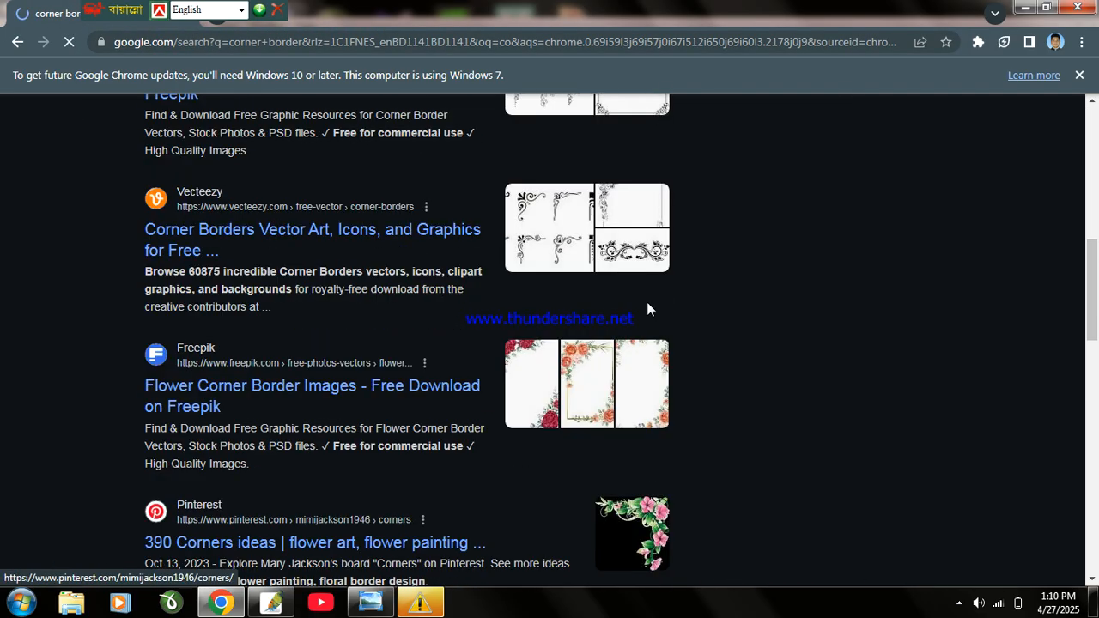
pyautogui.scroll(7, 623, 342)
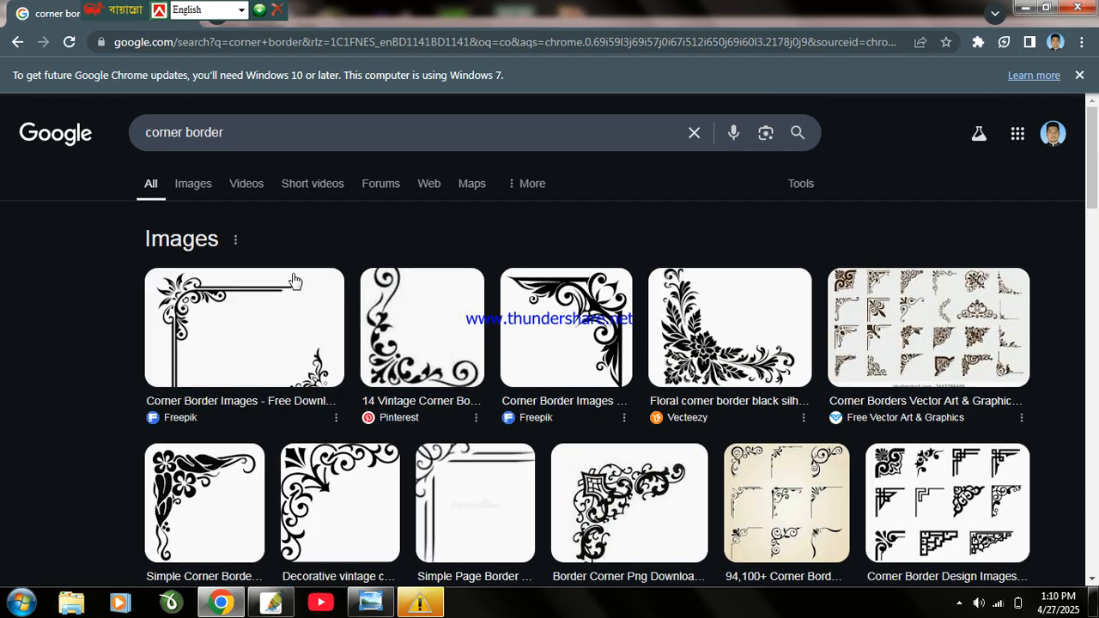
pyautogui.click(193, 190)
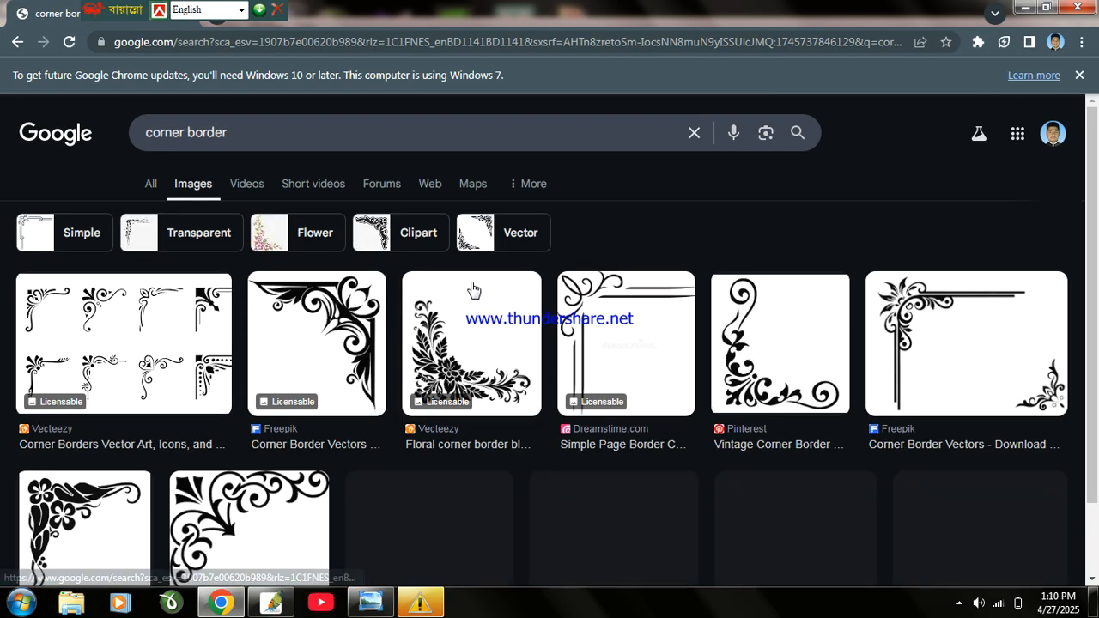
# Look through the corner border image results for a suitable ornament for the page corners.
pyautogui.scroll(-2, 485, 290)
pyautogui.scroll(-8, 483, 289)
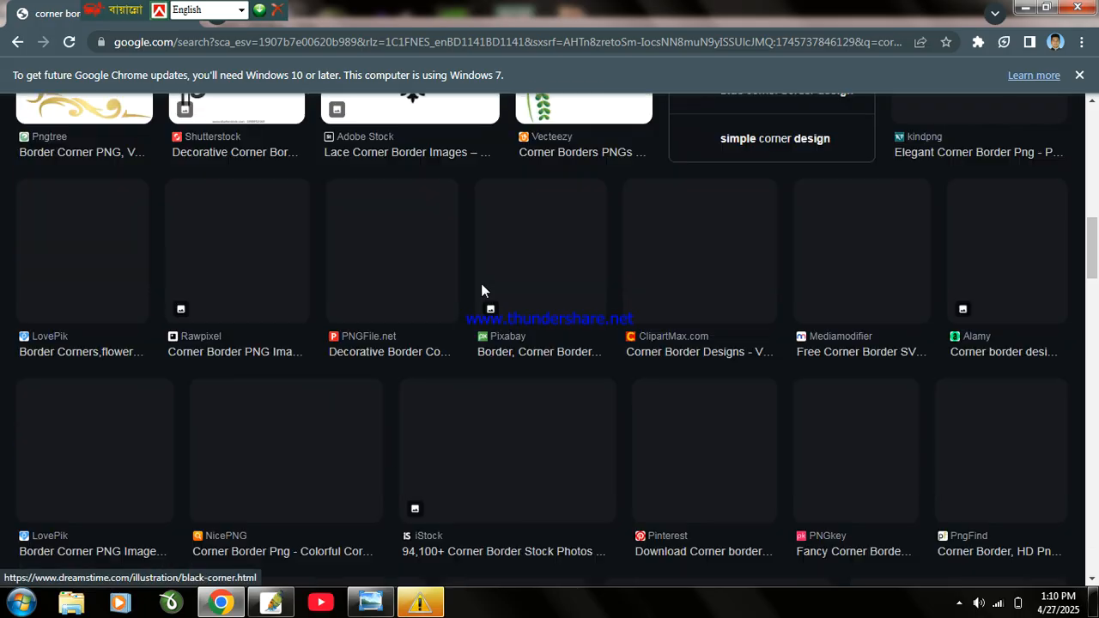
pyautogui.scroll(2, 485, 290)
pyautogui.scroll(2, 485, 290)
pyautogui.scroll(-12, 485, 290)
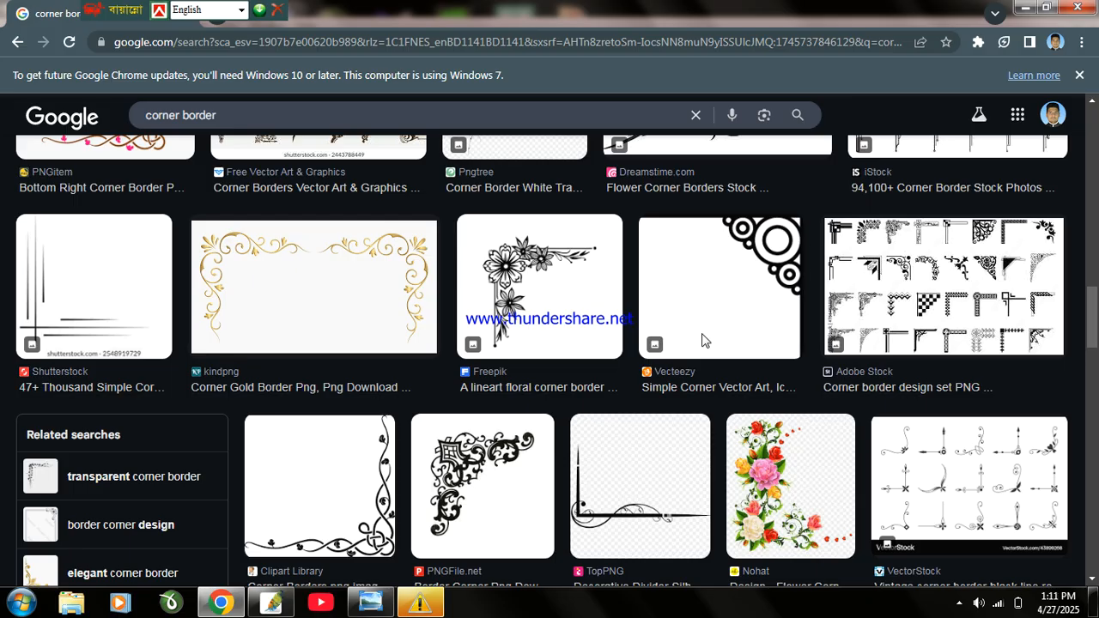
pyautogui.scroll(-10, 699, 343)
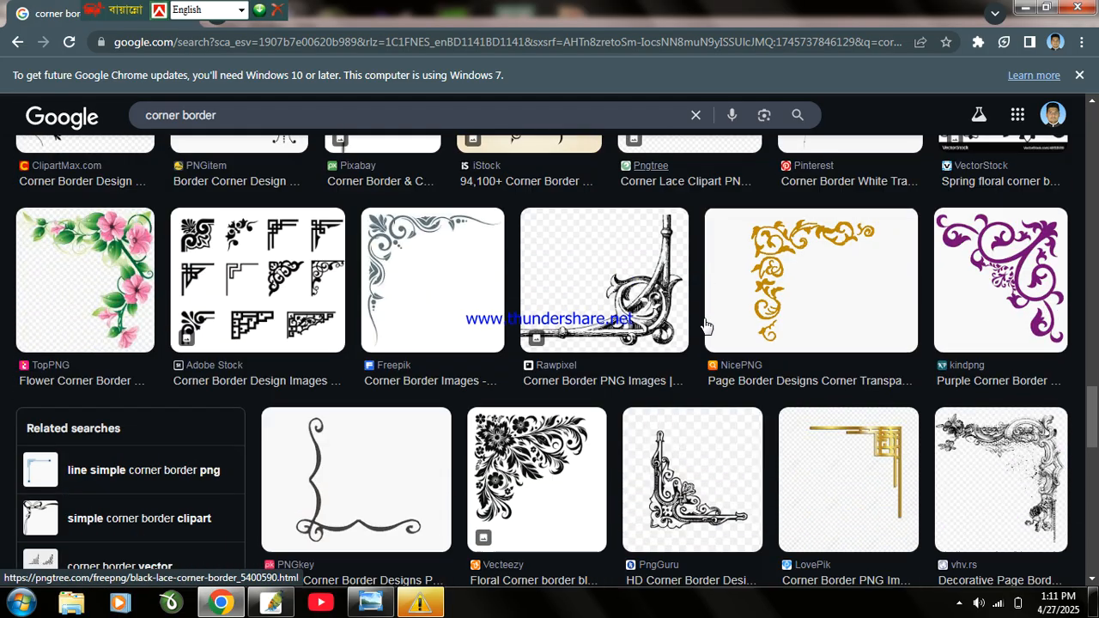
pyautogui.scroll(-7, 703, 324)
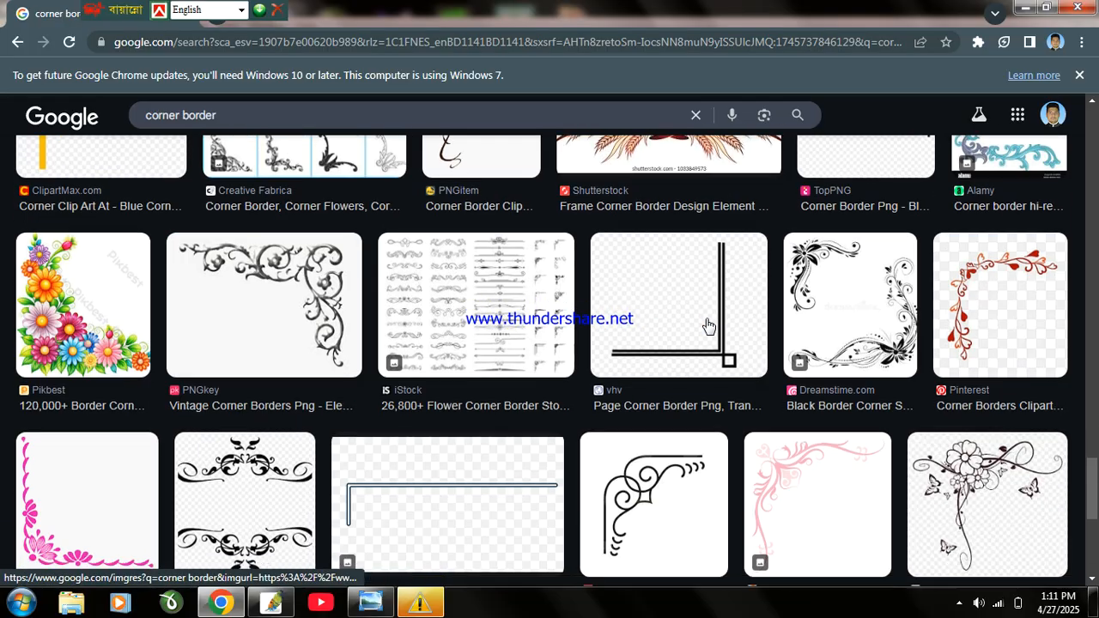
pyautogui.scroll(-5, 708, 324)
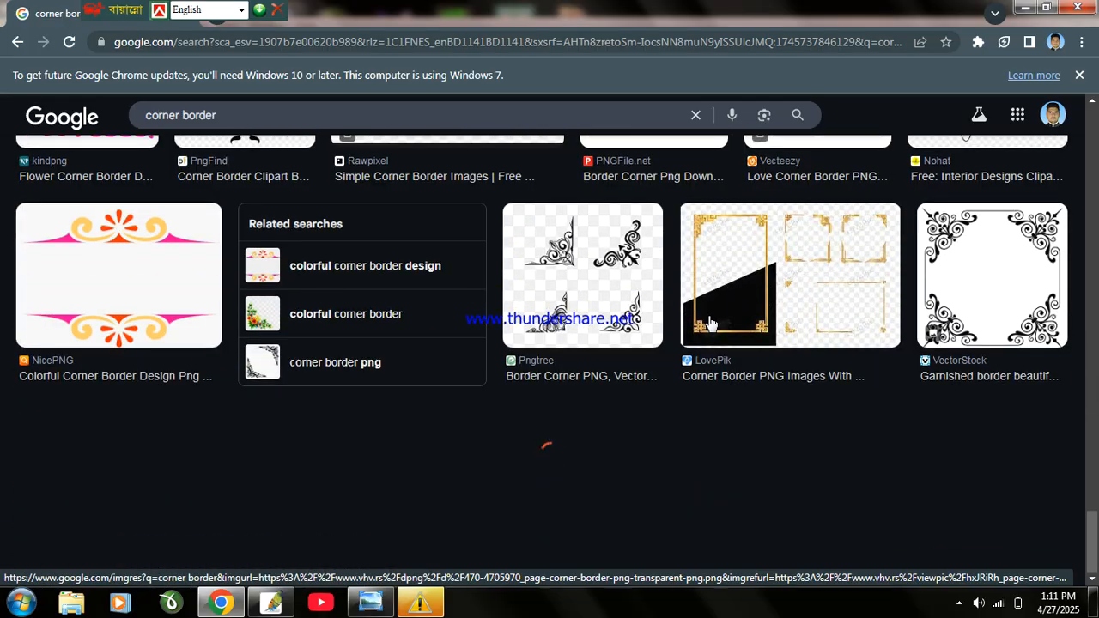
pyautogui.scroll(-10, 708, 325)
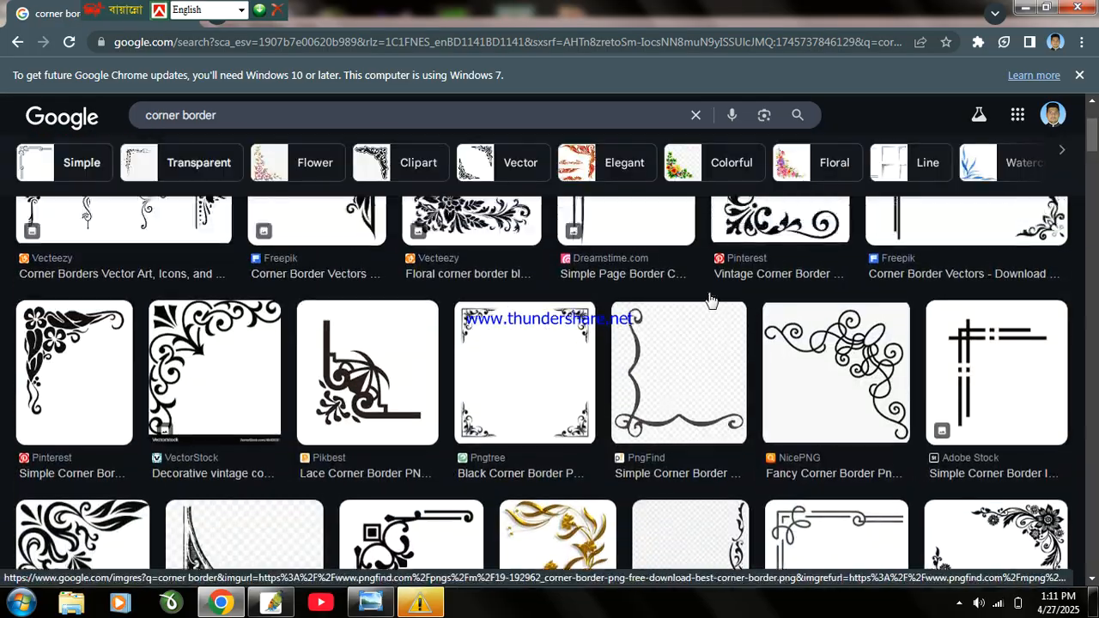
pyautogui.scroll(2, 709, 299)
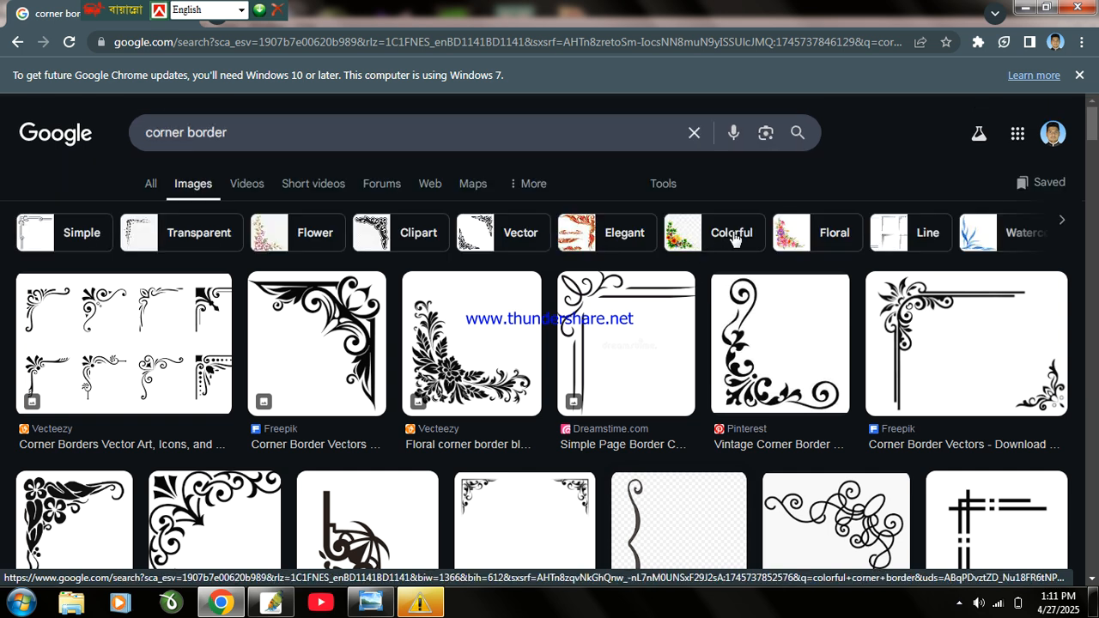
# Narrow the image results to colorful corner borders and copy the Shutterstock "Vector Colorful Corner" image.
pyautogui.click(731, 233)
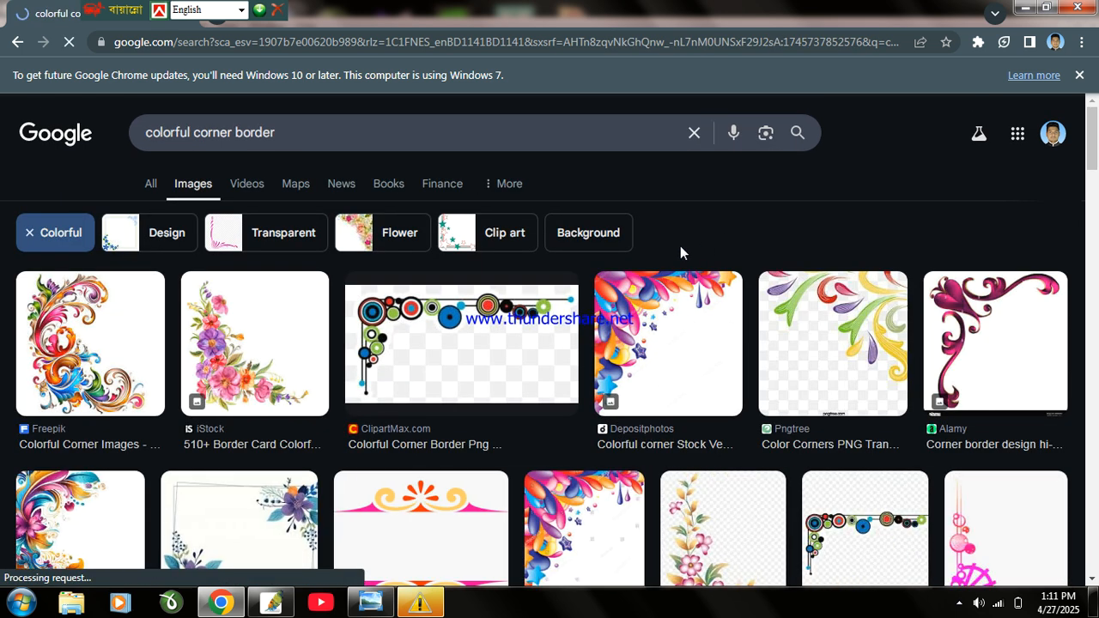
pyautogui.scroll(-1, 681, 246)
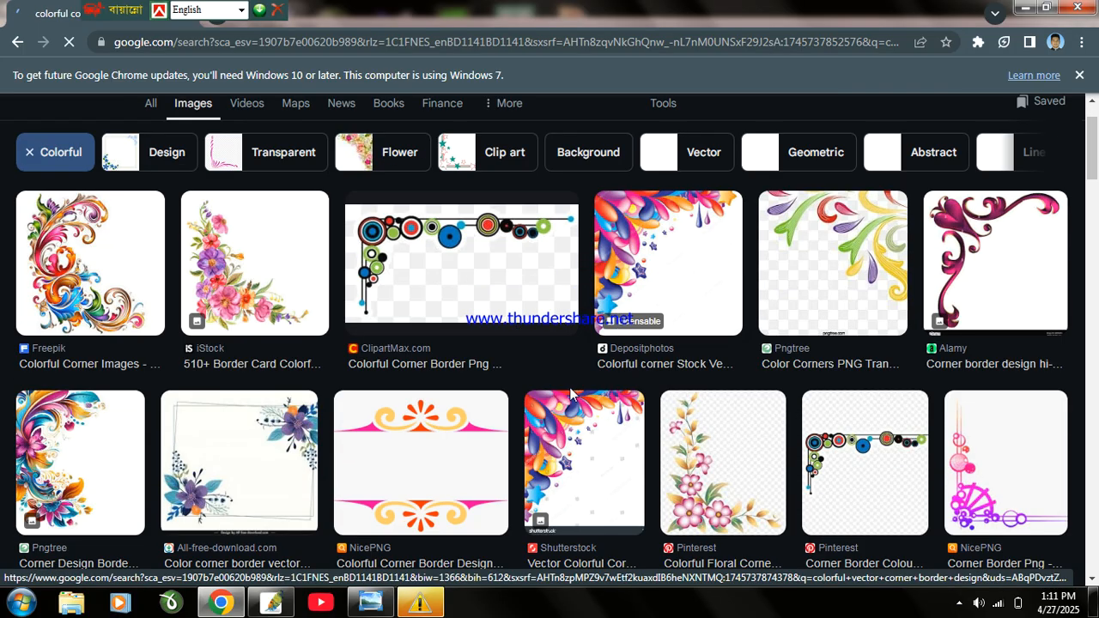
pyautogui.scroll(-4, 670, 262)
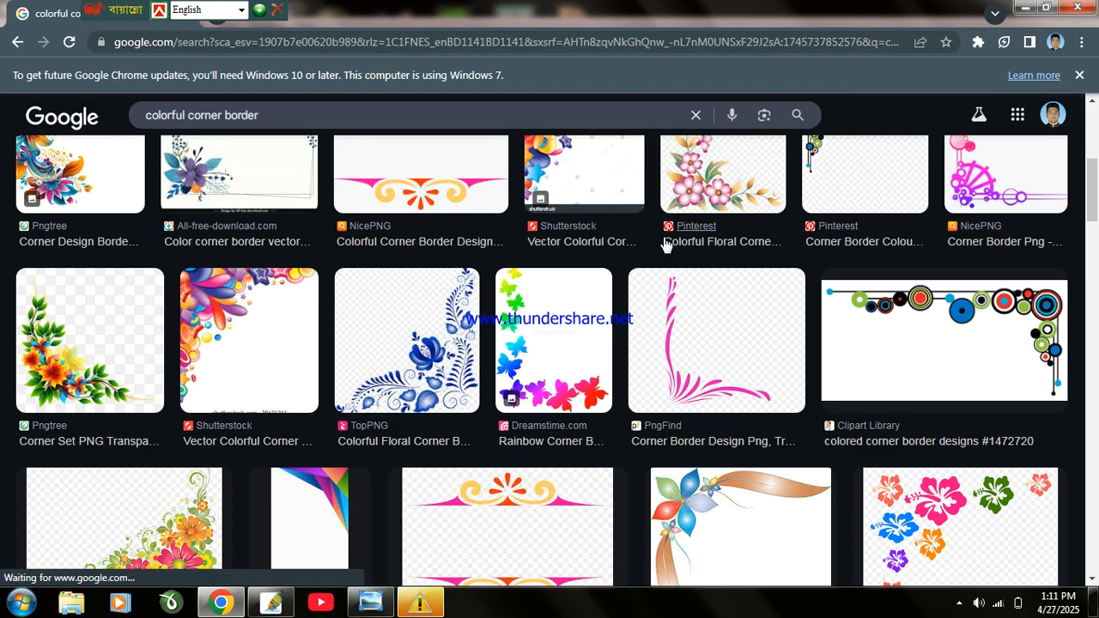
pyautogui.rightClick(237, 318)
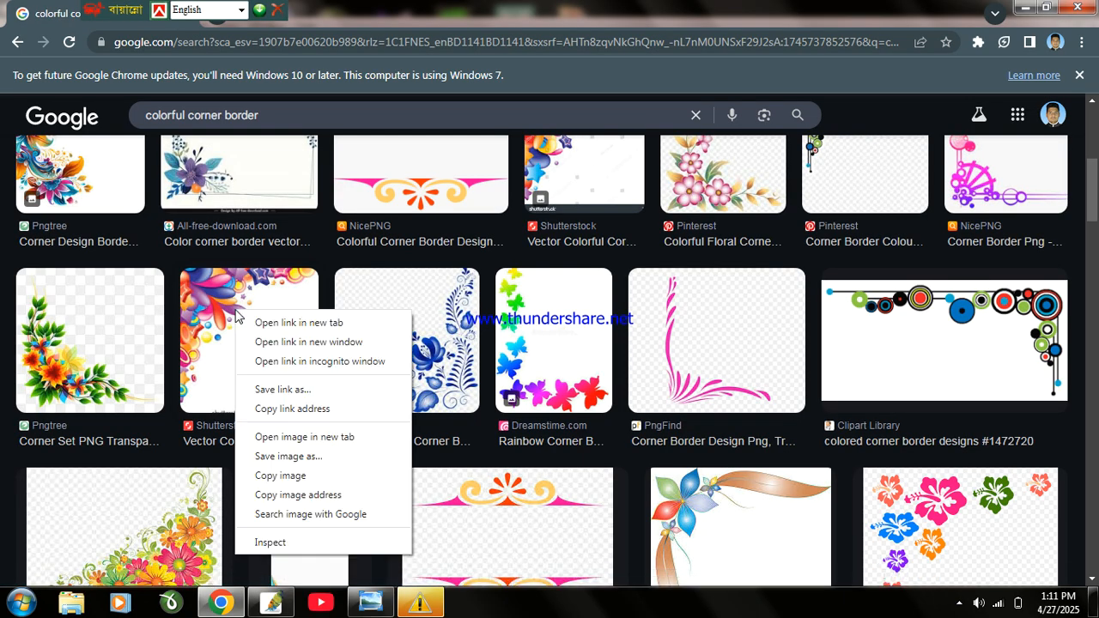
pyautogui.click(271, 479)
pyautogui.scroll(-2, 240, 297)
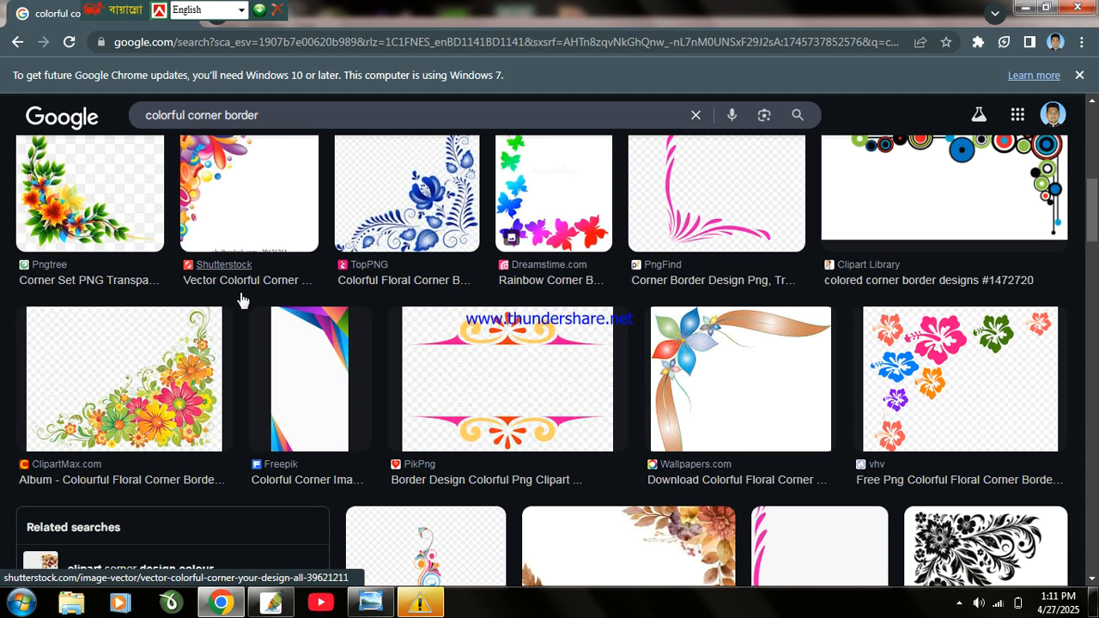
# Switch back to Photoshop, paste the copied corner image just above the Background layer and enlarge it.
pyautogui.click(271, 604)
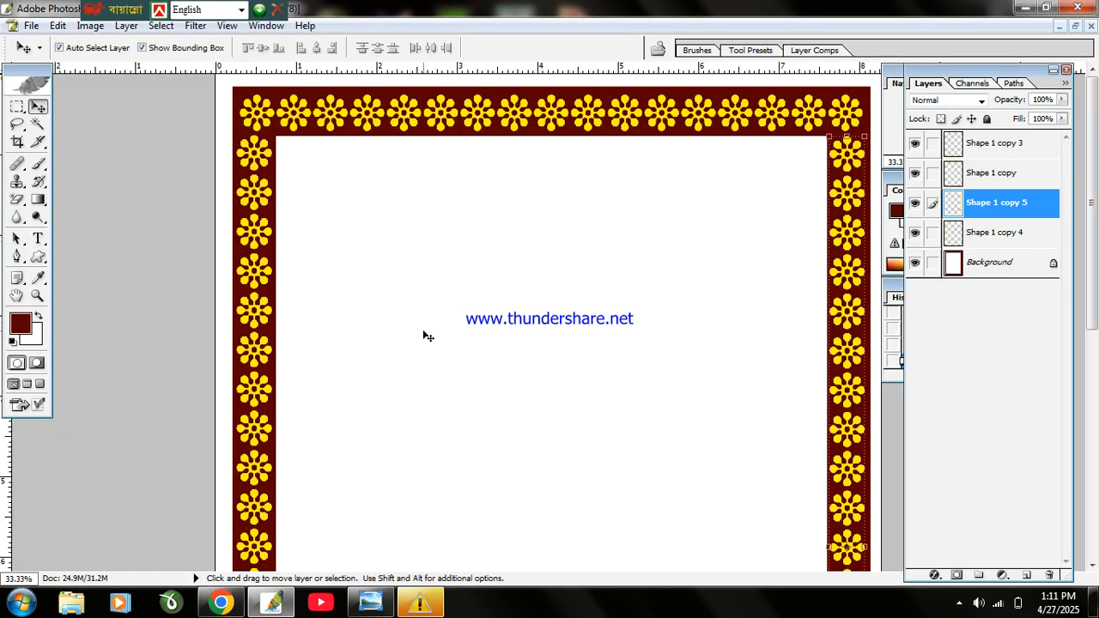
pyautogui.click(427, 336)
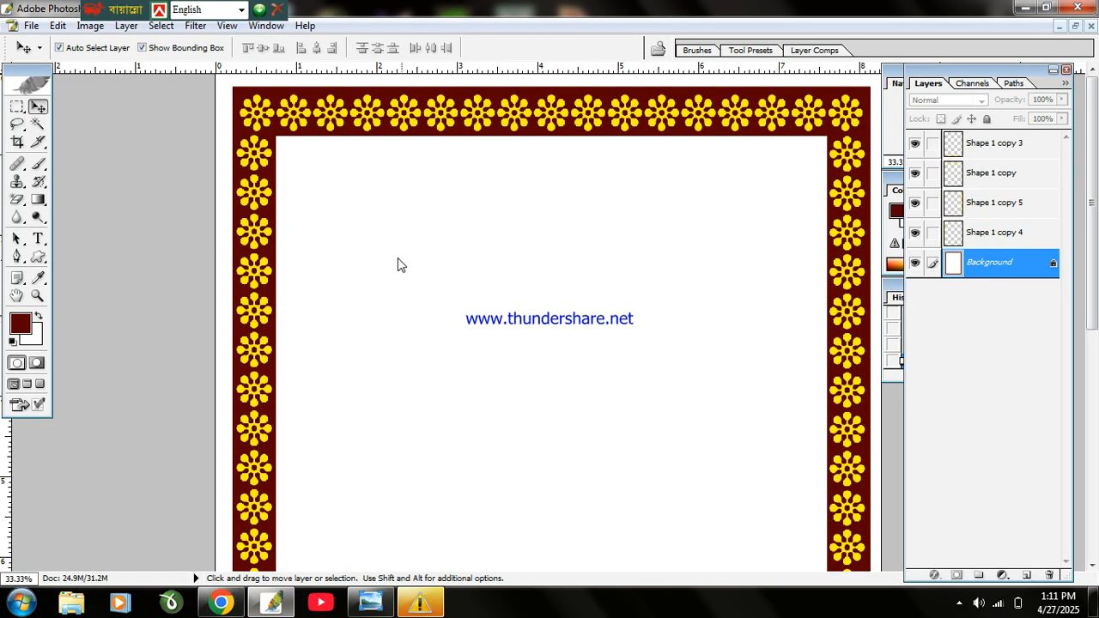
pyautogui.hotkey('ctrl', 'v')
pyautogui.moveTo(577, 352); pyautogui.dragTo(707, 457)
pyautogui.press('Return')
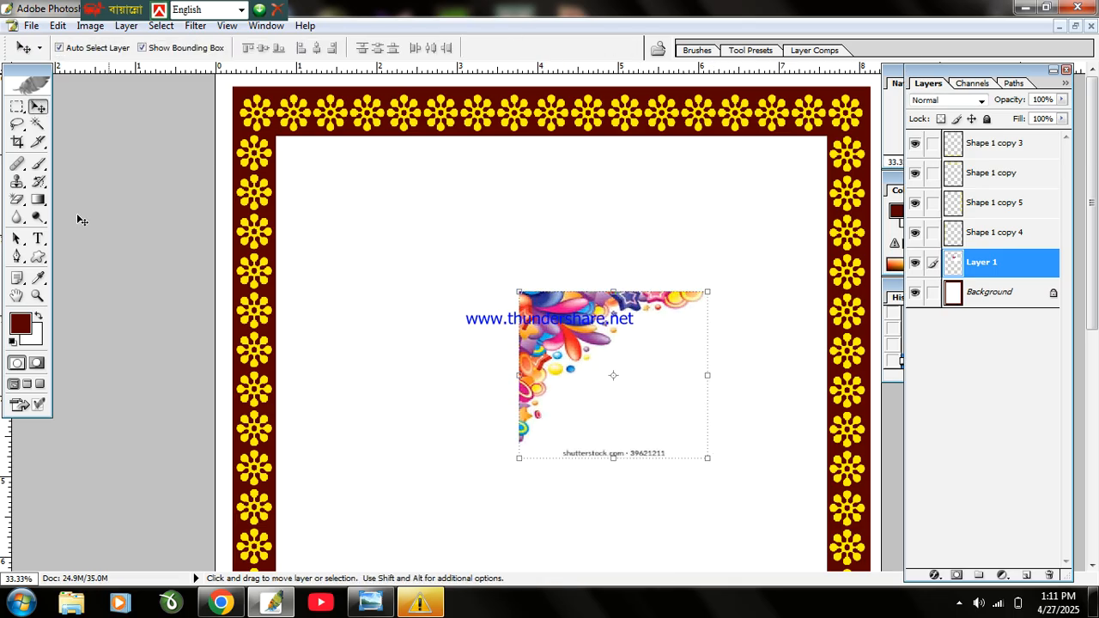
# Clear the pasted image's white background with the Magic Eraser, then erase the shutterstock caption below the ornament.
pyautogui.click(16, 200)
pyautogui.click(661, 400)
pyautogui.moveTo(16, 197); pyautogui.dragTo(27, 235)
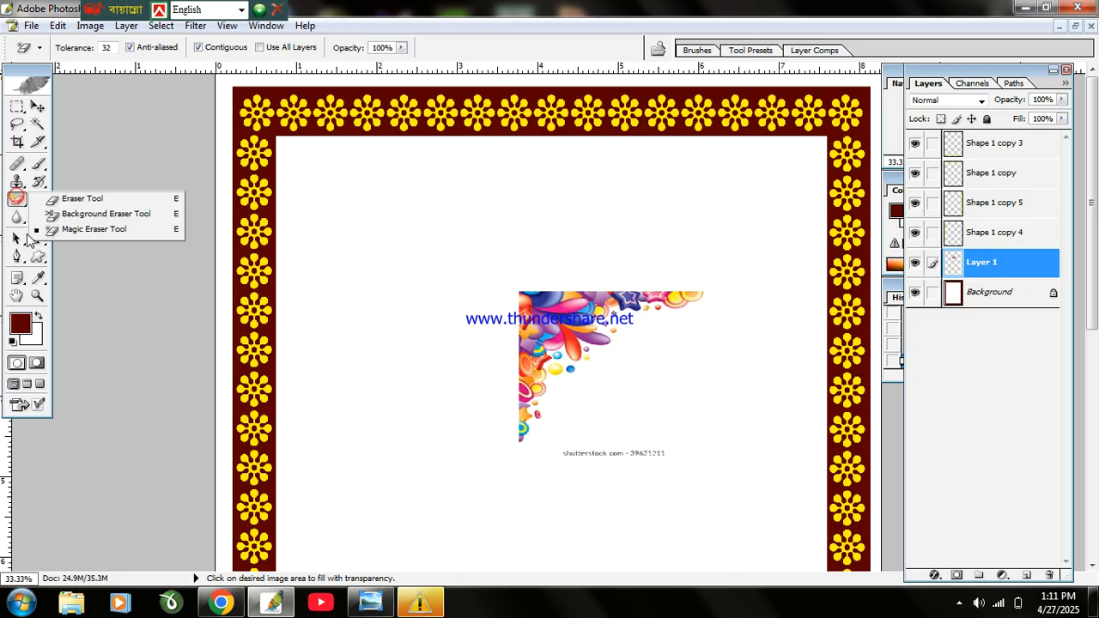
pyautogui.click(53, 198)
pyautogui.moveTo(569, 458)
pyautogui.mouseDown()
pyautogui.moveTo(693, 456)
pyautogui.moveTo(623, 462)
pyautogui.mouseUp()
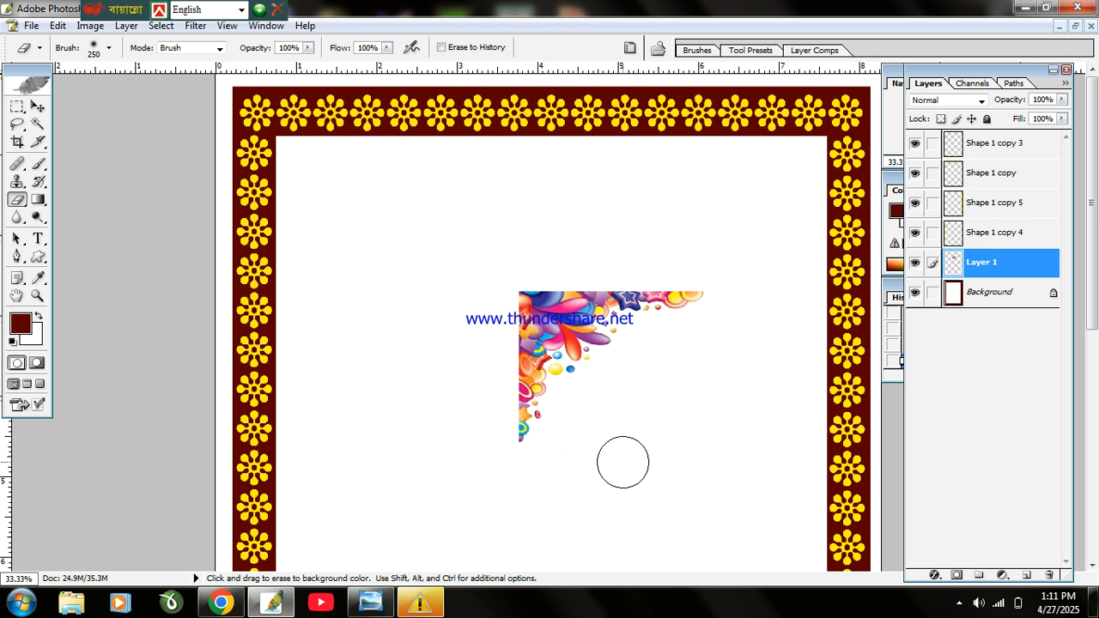
# Move the ornament into the frame's upper-left inner corner and scale it to 57.3% width and 68.0% height.
pyautogui.click(37, 107)
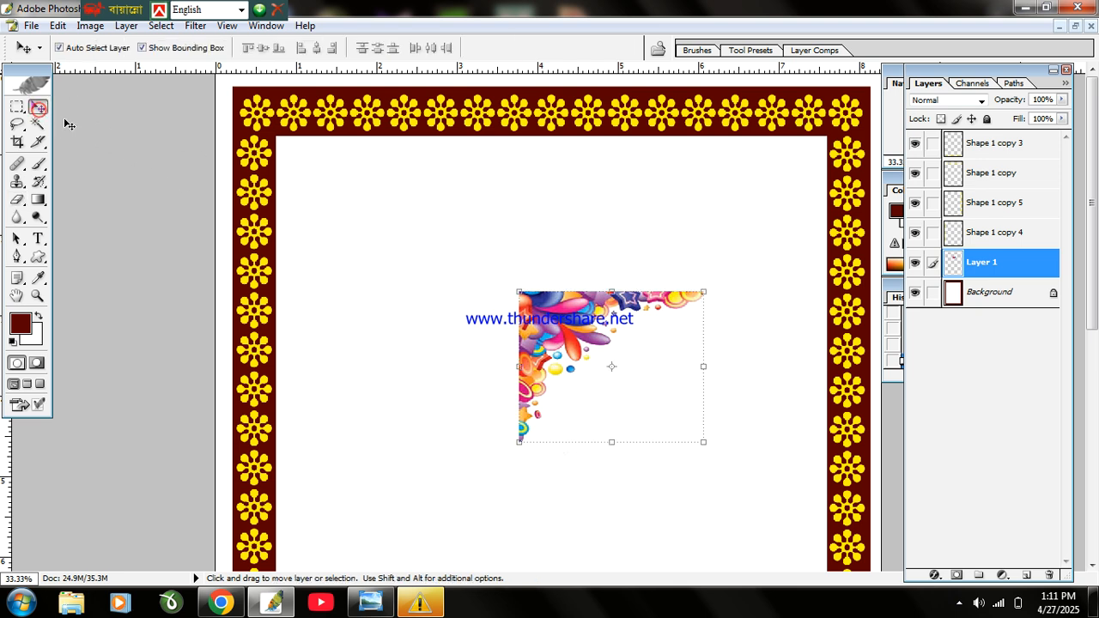
pyautogui.moveTo(559, 332); pyautogui.dragTo(315, 170)
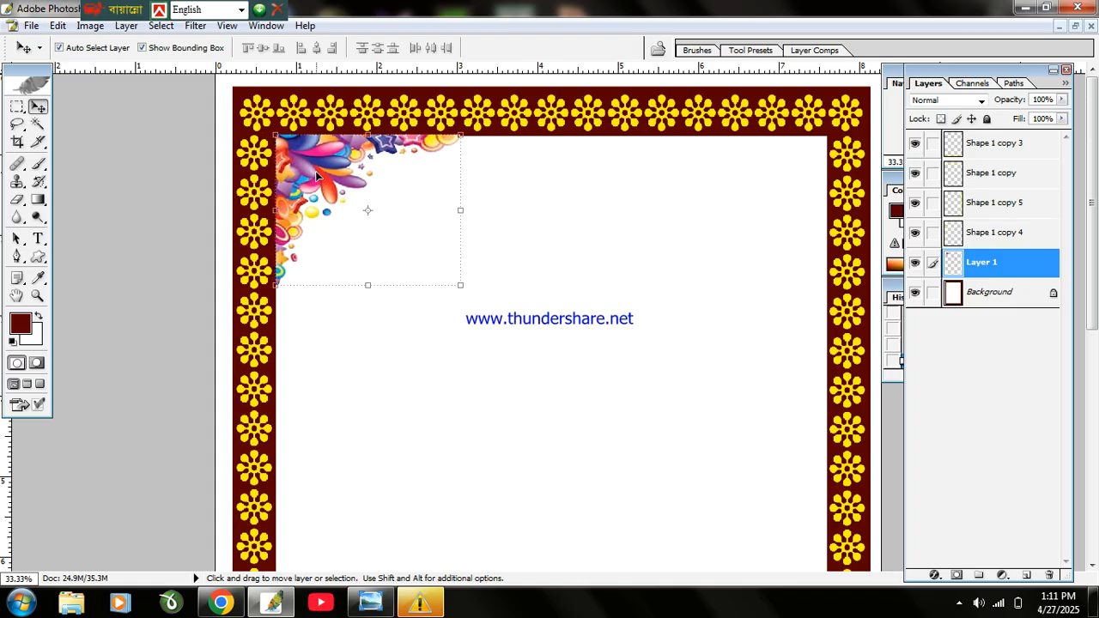
pyautogui.moveTo(461, 284); pyautogui.dragTo(382, 236)
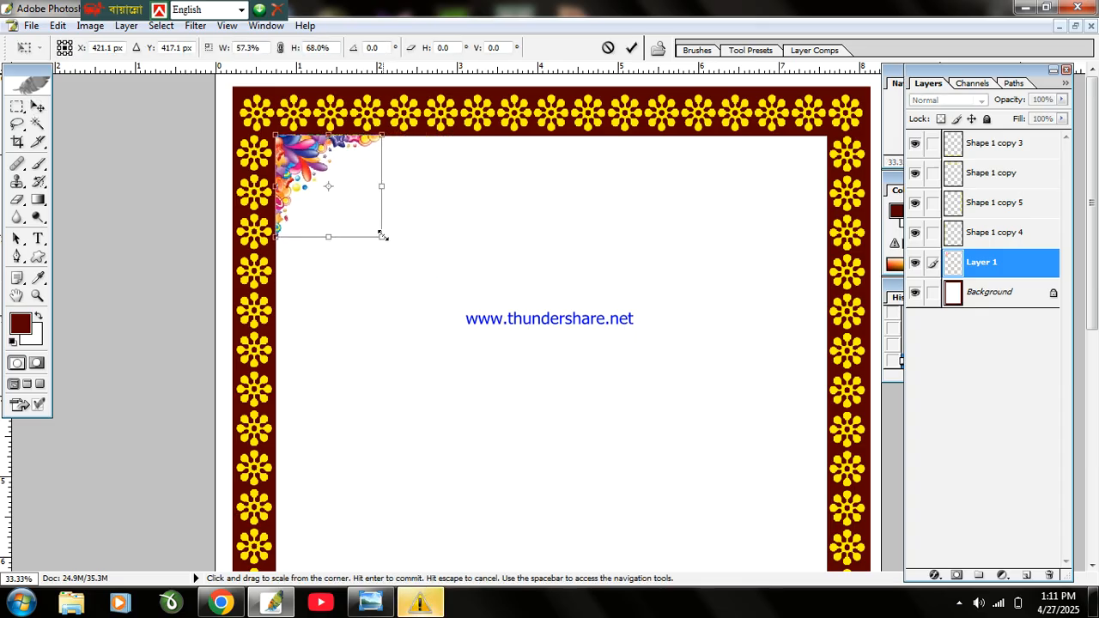
pyautogui.press('Return')
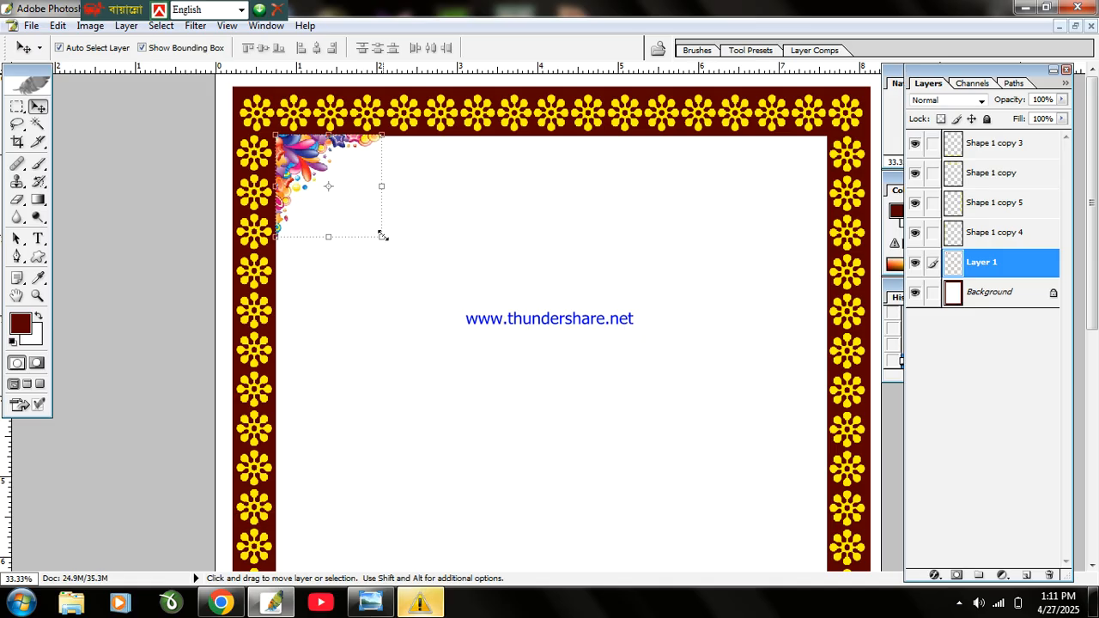
# Duplicate the corner ornament straight across into the frame's upper-right inner corner and start a free transform on the copy.
pyautogui.moveTo(322, 200); pyautogui.dragTo(766, 197)
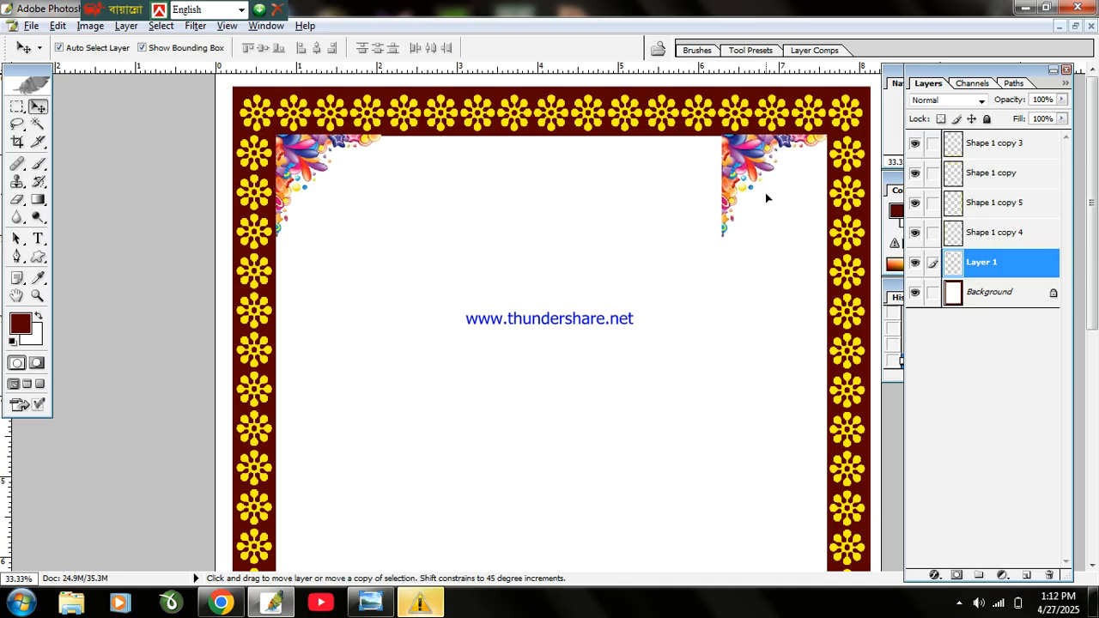
pyautogui.hotkey('ctrl', 't')
pyautogui.rightClick(826, 196)
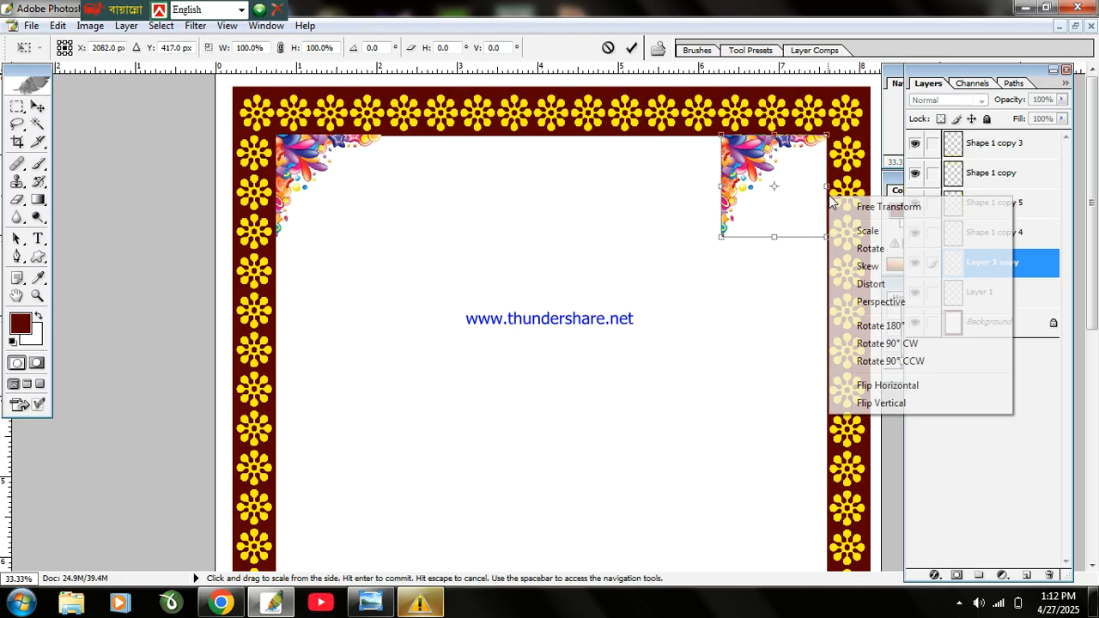
pyautogui.click(894, 403)
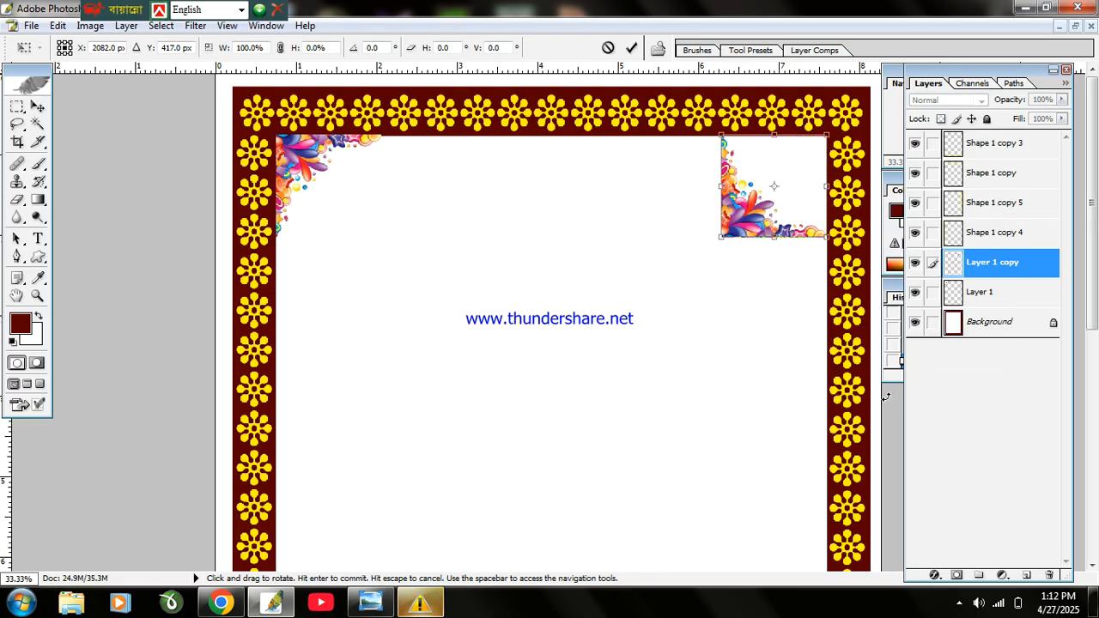
pyautogui.hotkey('ctrl', 'z')
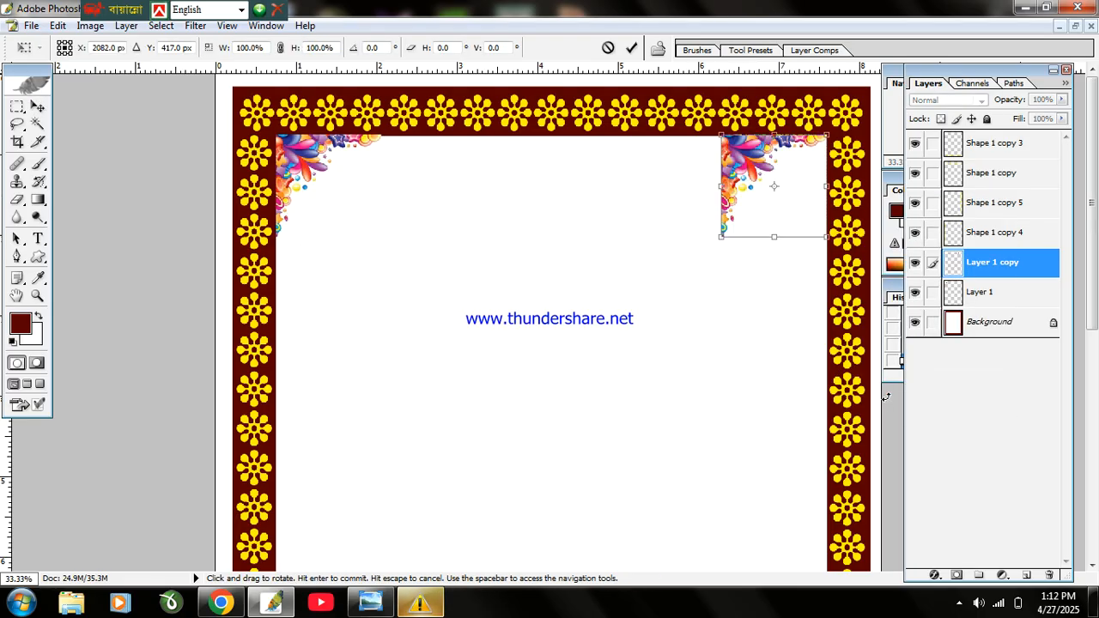
# Flip the upper-right ornament copy horizontally and apply the transform with the copy still in its corner.
pyautogui.rightClick(816, 236)
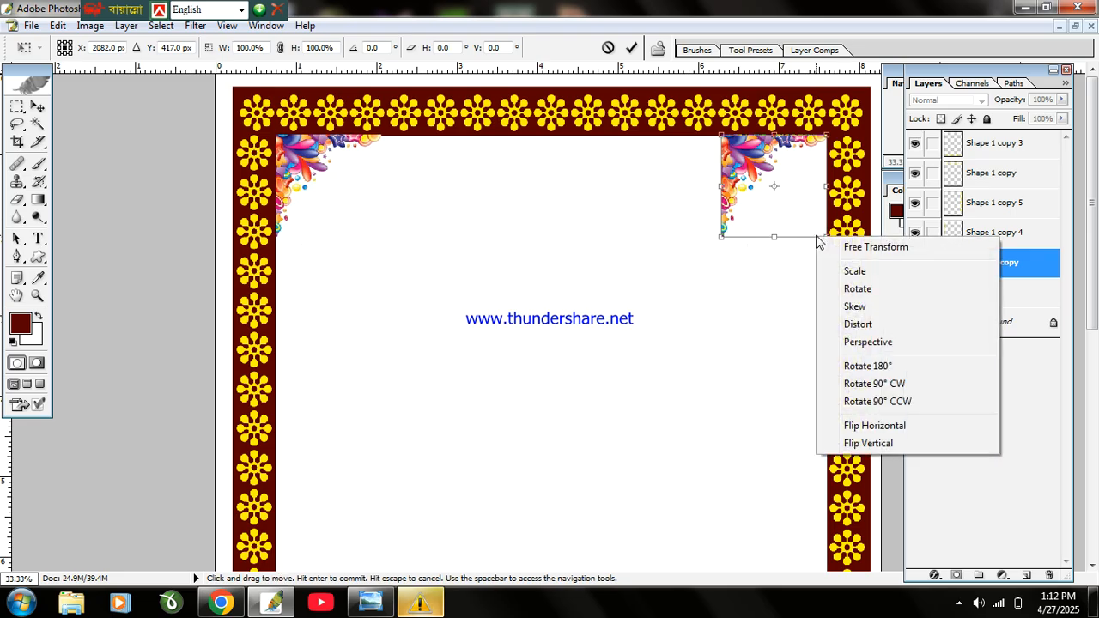
pyautogui.click(882, 428)
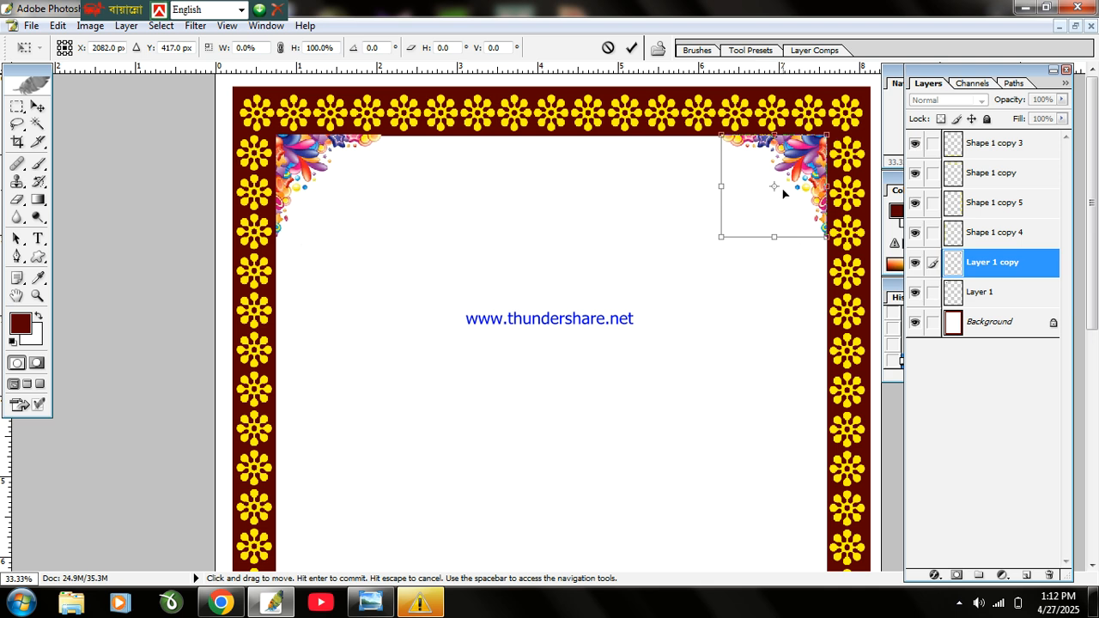
pyautogui.moveTo(791, 199); pyautogui.dragTo(507, 382)
pyautogui.hotkey('ctrl', 'z')
pyautogui.press('Return')
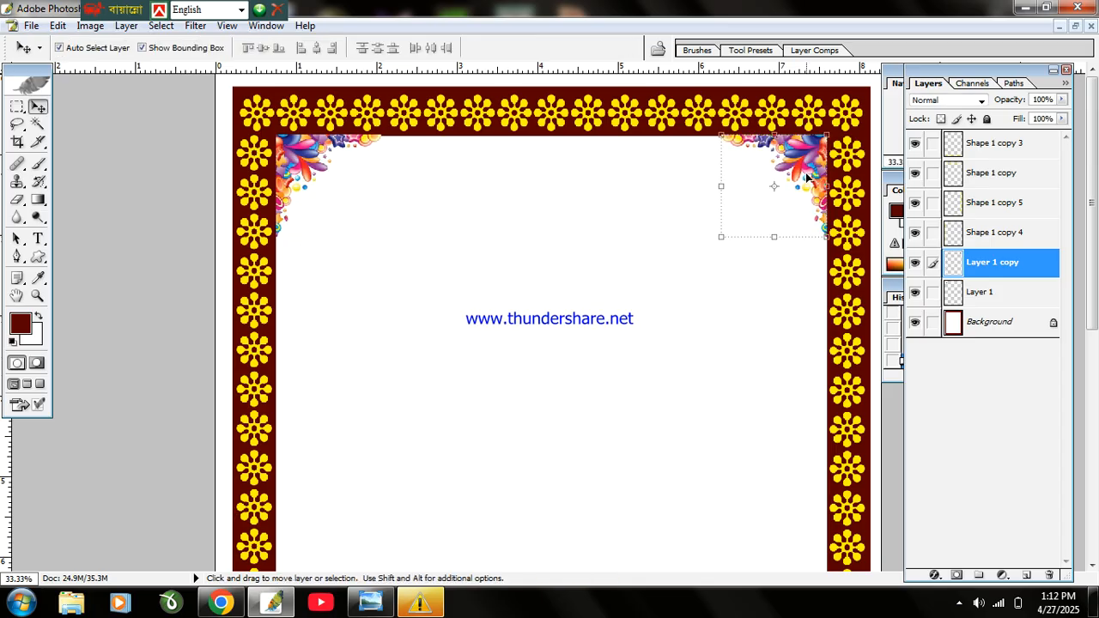
# Duplicate the upper-right corner ornament and move the copy down into the frame's lower-left inner corner.
pyautogui.moveTo(807, 177); pyautogui.dragTo(441, 513)
pyautogui.scroll(-10, 431, 419)
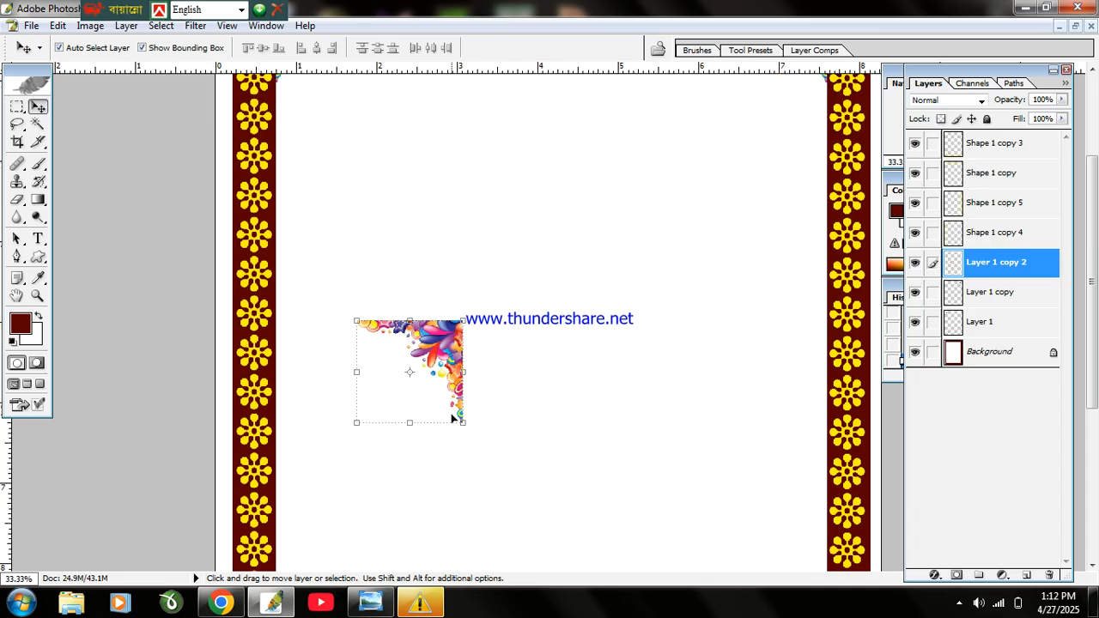
pyautogui.moveTo(452, 133); pyautogui.dragTo(372, 524)
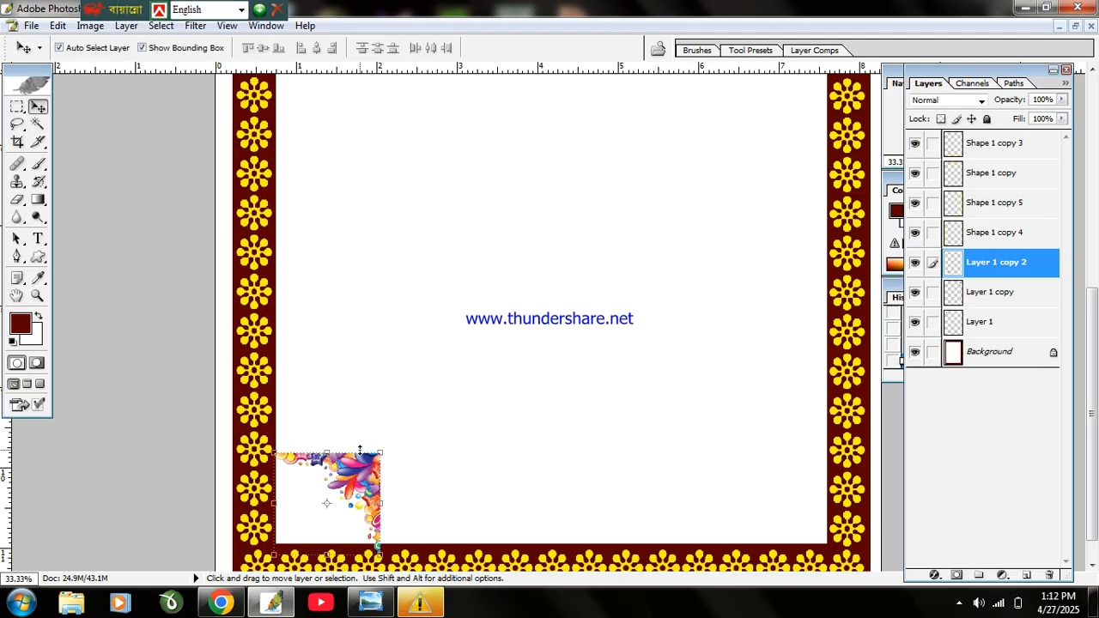
# Flip the lower-left ornament copy vertically and horizontally so it faces into its corner.
pyautogui.rightClick(359, 448)
pyautogui.click(398, 442)
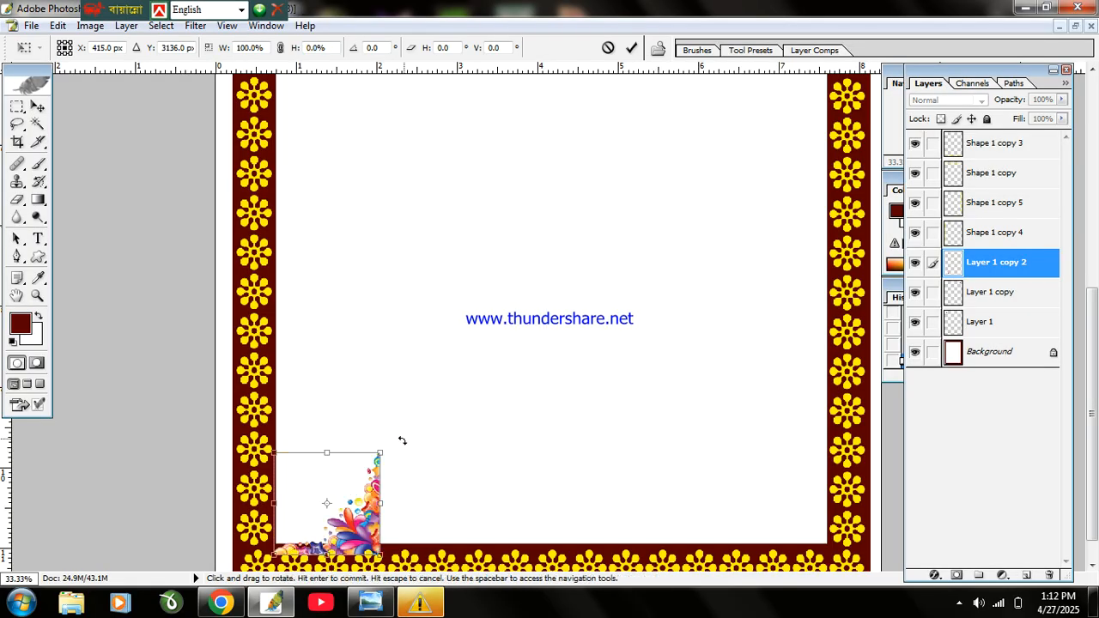
pyautogui.rightClick(378, 450)
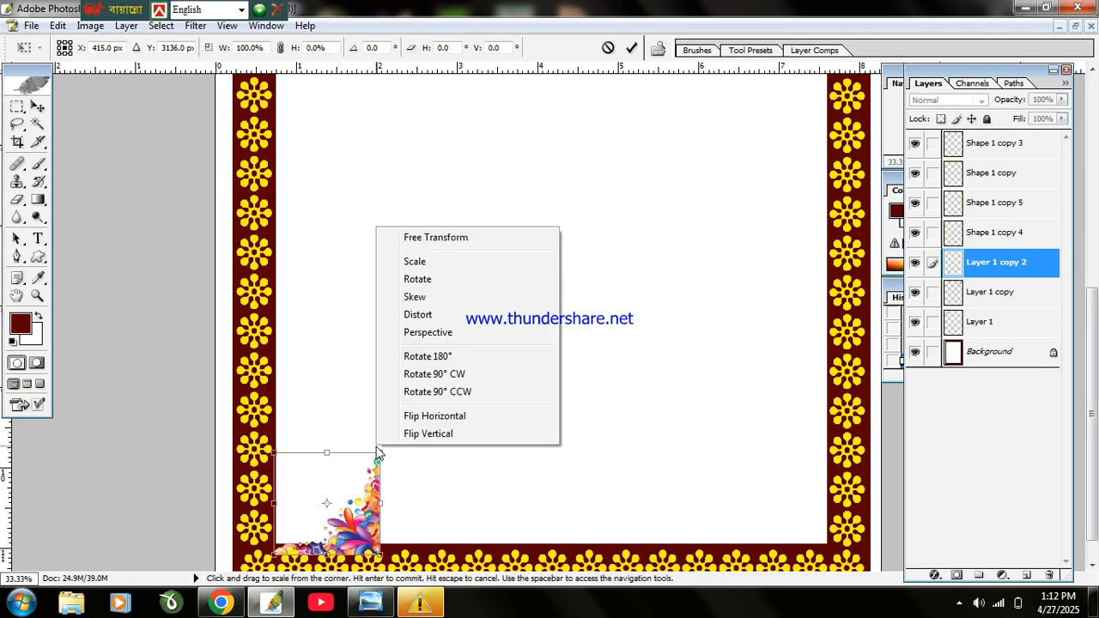
pyautogui.click(390, 416)
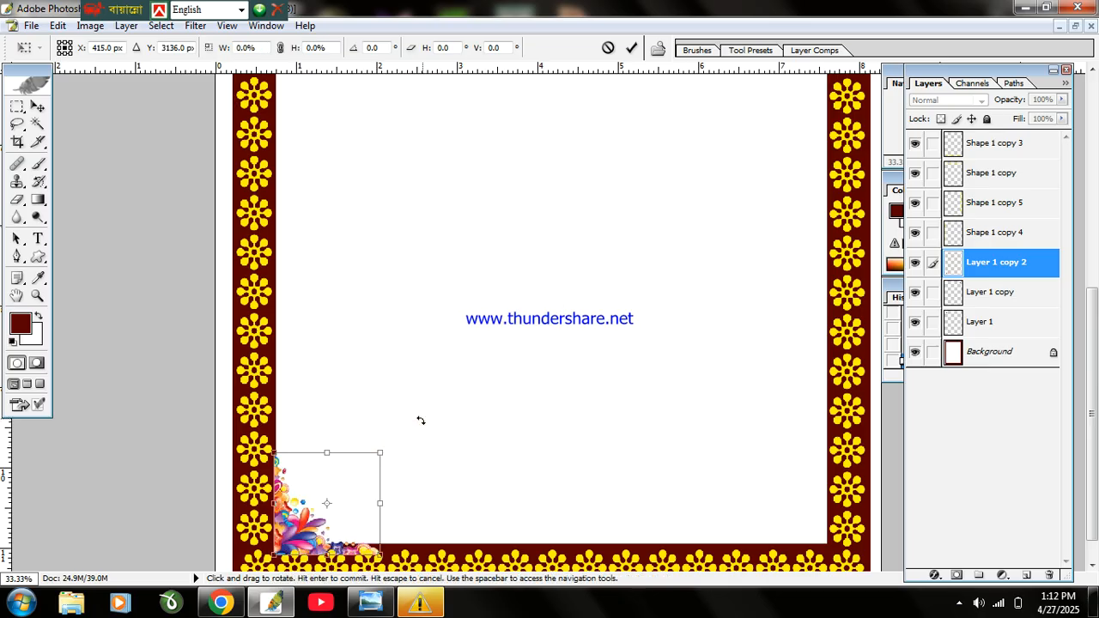
# Nudge the lower-left ornament up and right to X 424 px, Y 3094 px against the frame's inner edges, and apply the transform.
pyautogui.press('Up')
pyautogui.press('Up')
pyautogui.press('Up')
pyautogui.press('Up')
pyautogui.press('Up')
pyautogui.press('Up')
pyautogui.press('Up')
pyautogui.press('Up')
pyautogui.press('Up')
pyautogui.press('Up')
pyautogui.press('Up')
pyautogui.press('Up')
pyautogui.press('Up')
pyautogui.press('Up')
pyautogui.press('Up')
pyautogui.press('Up')
pyautogui.press('Up')
pyautogui.press('Up')
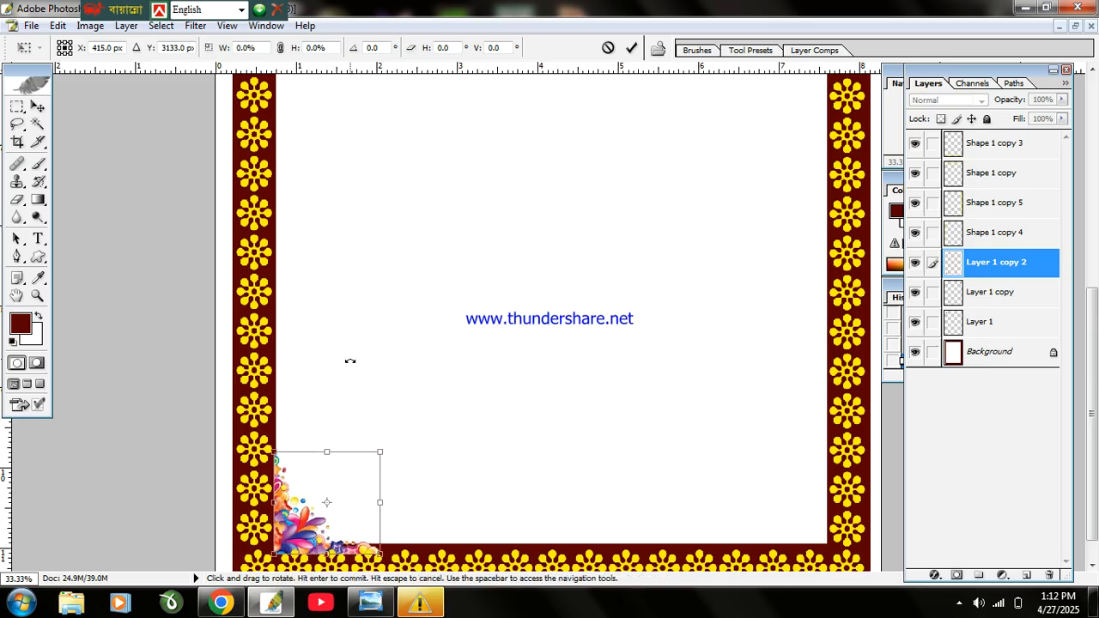
pyautogui.press('Up')
pyautogui.press('Up')
pyautogui.press('Up')
pyautogui.press('Up')
pyautogui.press('Up')
pyautogui.press('Up')
pyautogui.press('Up')
pyautogui.press('Up')
pyautogui.press('Up')
pyautogui.press('Up')
pyautogui.press('Up')
pyautogui.press('Up')
pyautogui.press('Up')
pyautogui.press('Up')
pyautogui.press('Up')
pyautogui.press('Up')
pyautogui.press('Up')
pyautogui.press('Up')
pyautogui.press('Up')
pyautogui.press('Up')
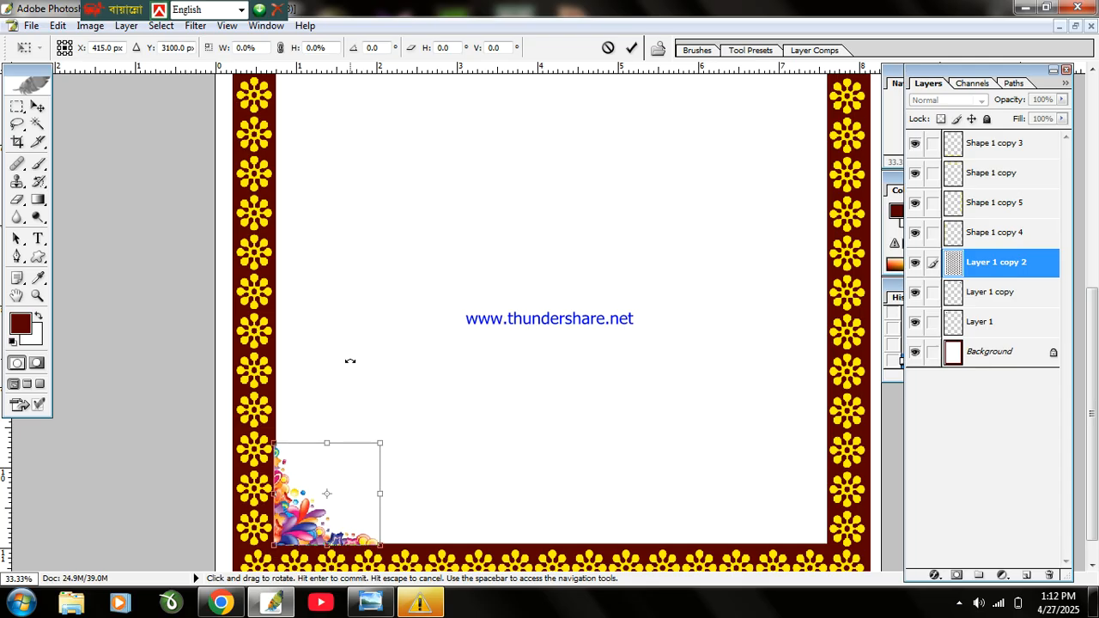
pyautogui.press('Right')
pyautogui.press('Right')
pyautogui.press('Right')
pyautogui.press('Right')
pyautogui.press('Right')
pyautogui.press('Right')
pyautogui.press('Right')
pyautogui.press('Right')
pyautogui.press('Right')
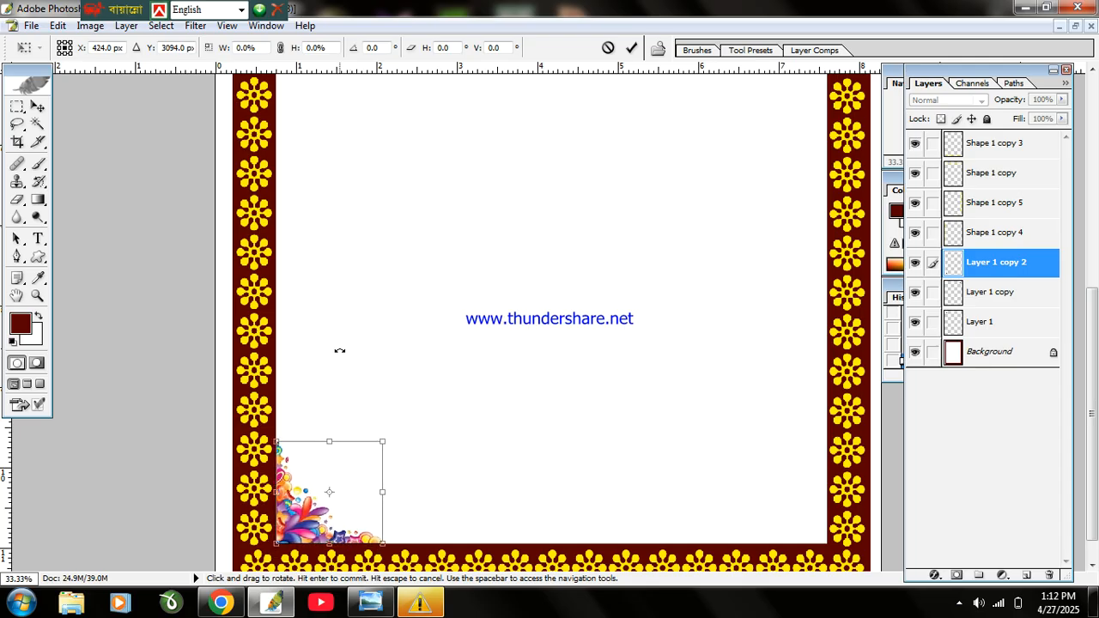
pyautogui.press('Return')
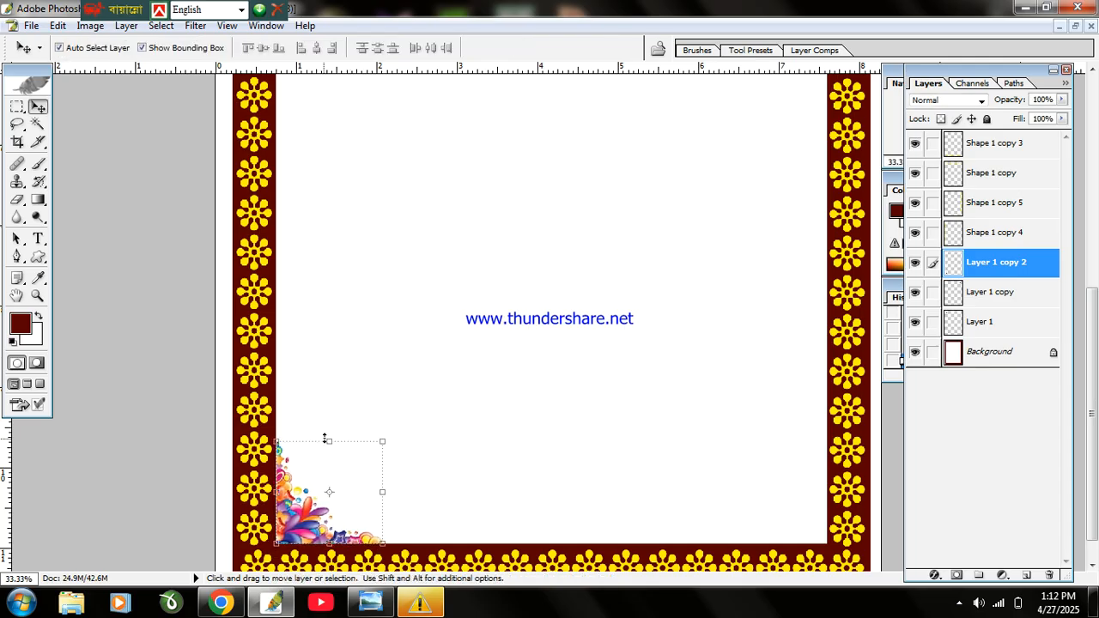
# Duplicate the lower-left ornament straight across into the frame's lower-right inner corner.
pyautogui.moveTo(307, 468); pyautogui.dragTo(748, 470)
pyautogui.press('Down')
pyautogui.press('Right')
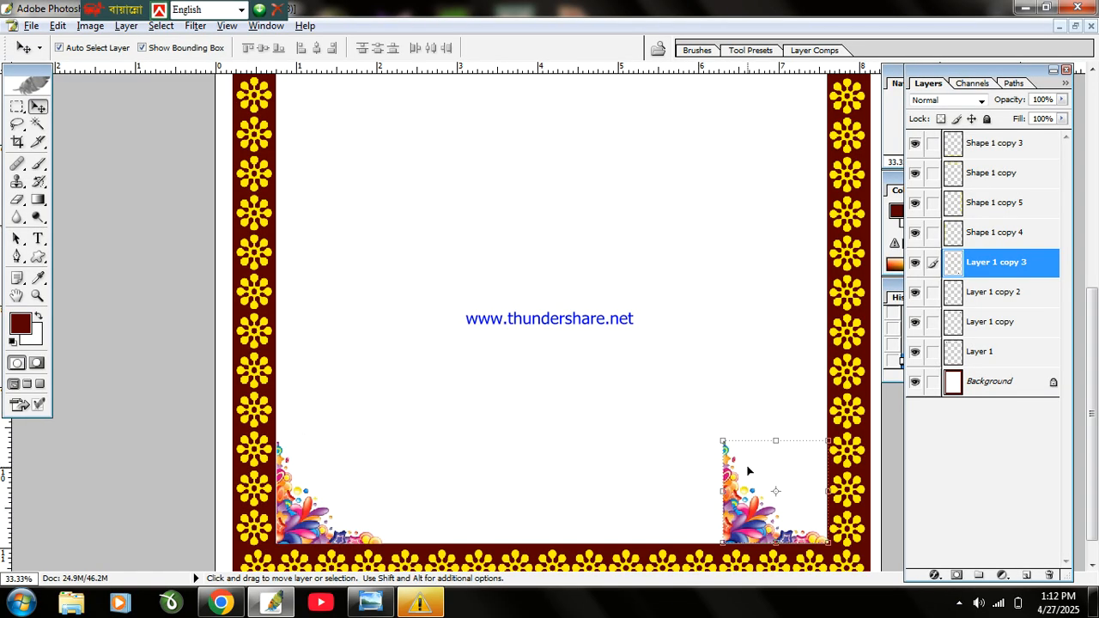
# Flip the lower-right ornament copy horizontally and apply the transformation.
pyautogui.click(757, 435)
pyautogui.rightClick(756, 437)
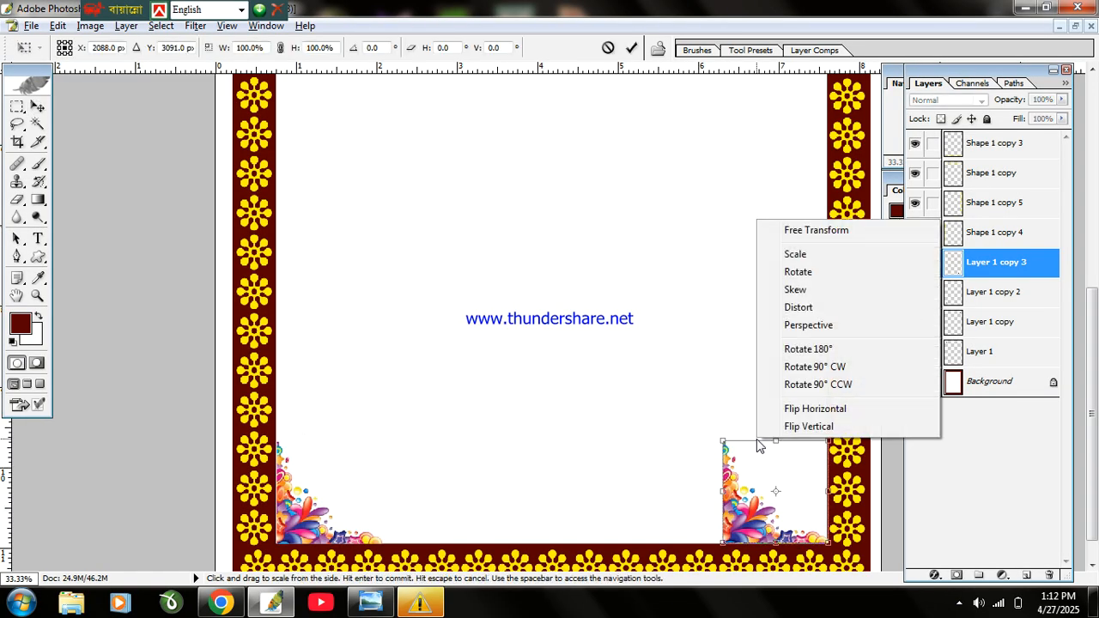
pyautogui.click(813, 412)
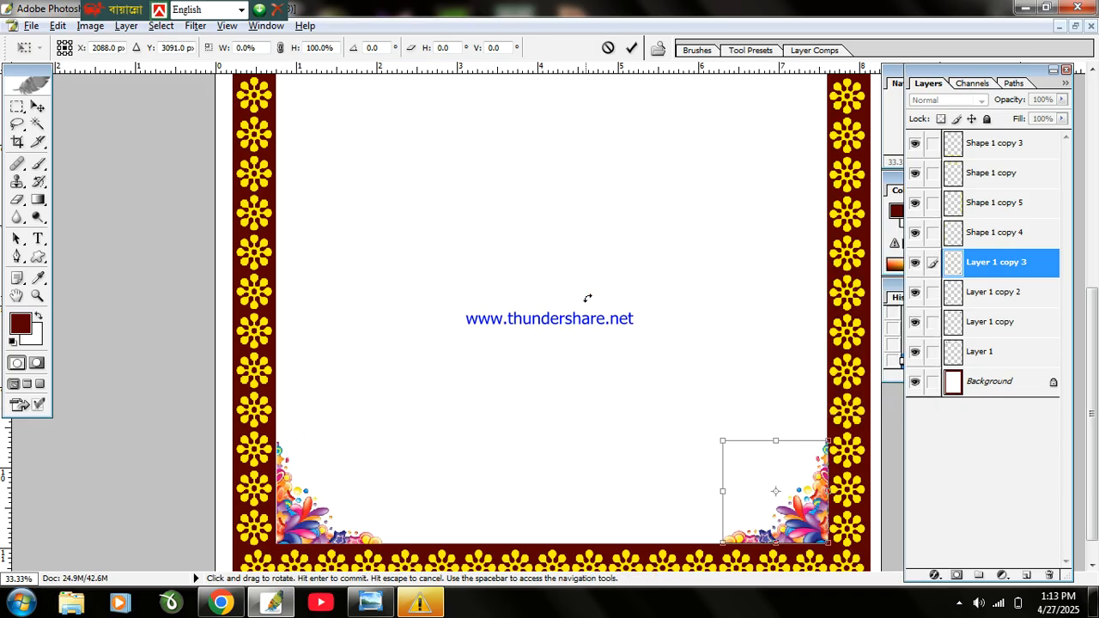
pyautogui.click(38, 106)
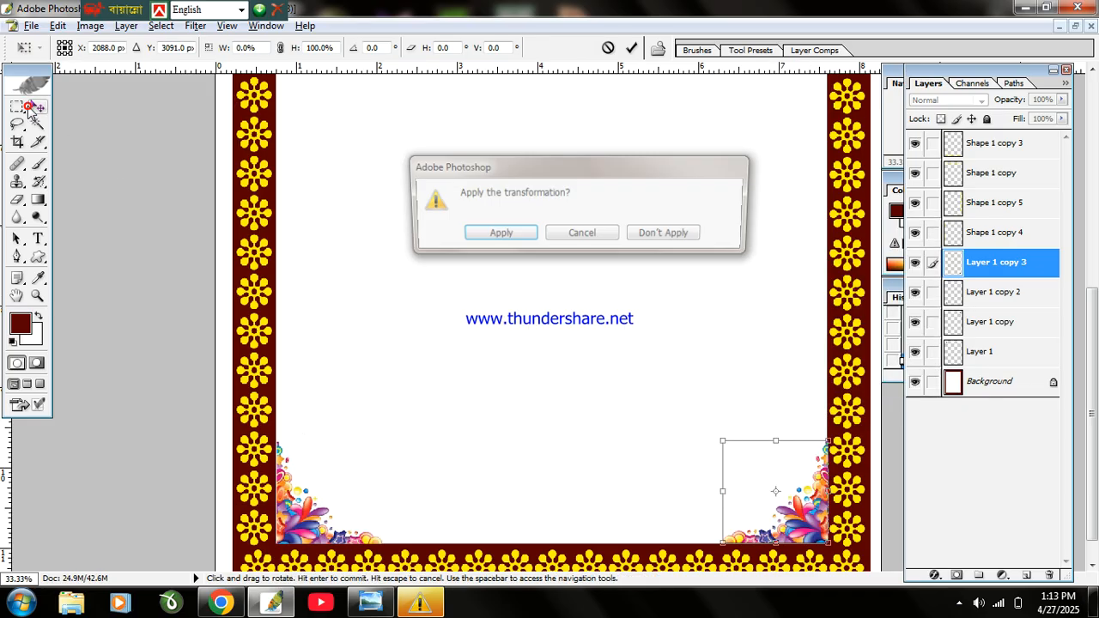
pyautogui.click(494, 235)
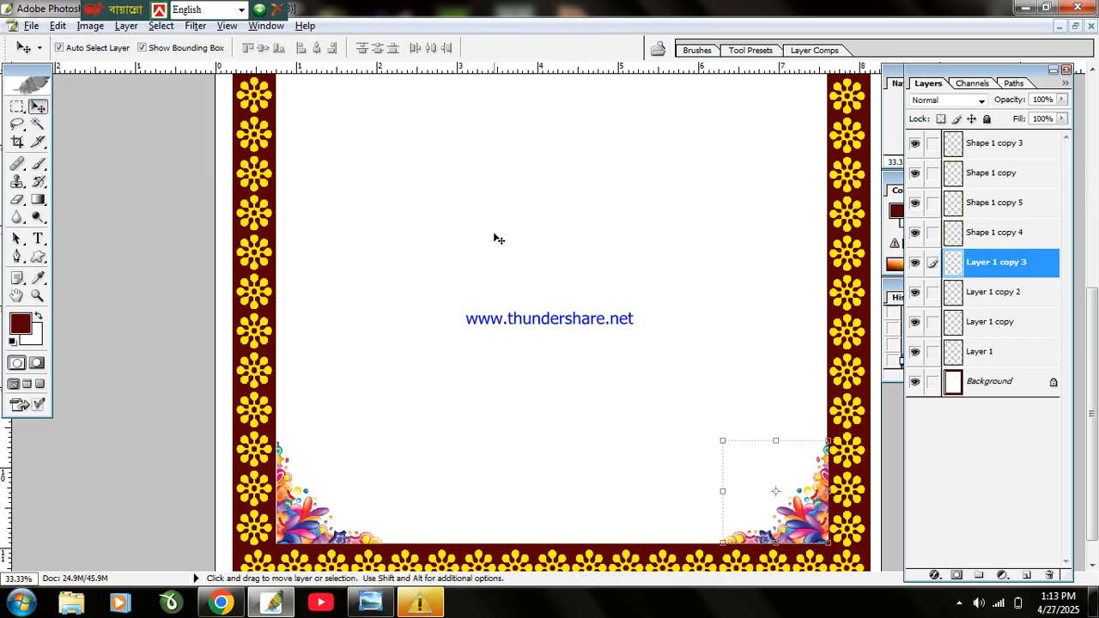
# Save the layered document to the Desktop in Photoshop format under the file name s.
pyautogui.press('shift')
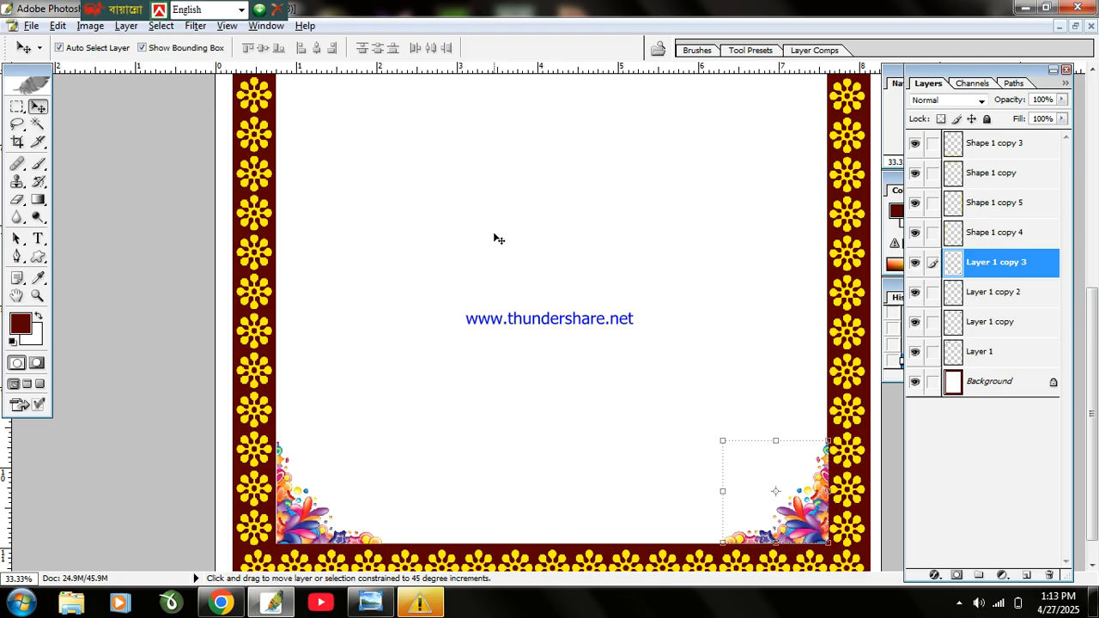
pyautogui.hotkey('ctrl', 'shift', 's')
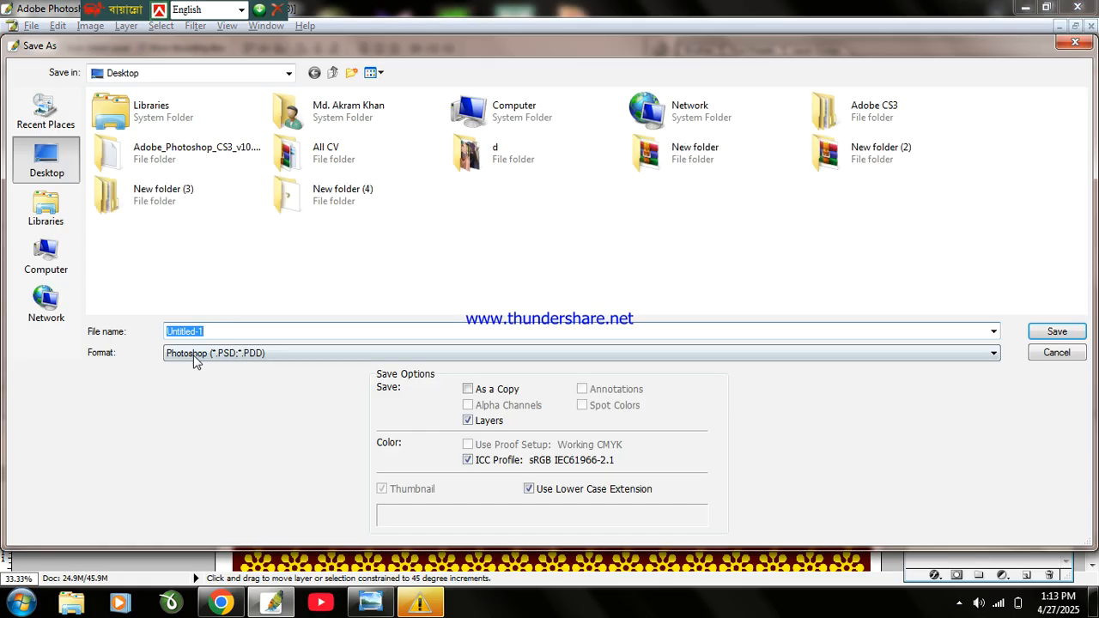
pyautogui.click(192, 353)
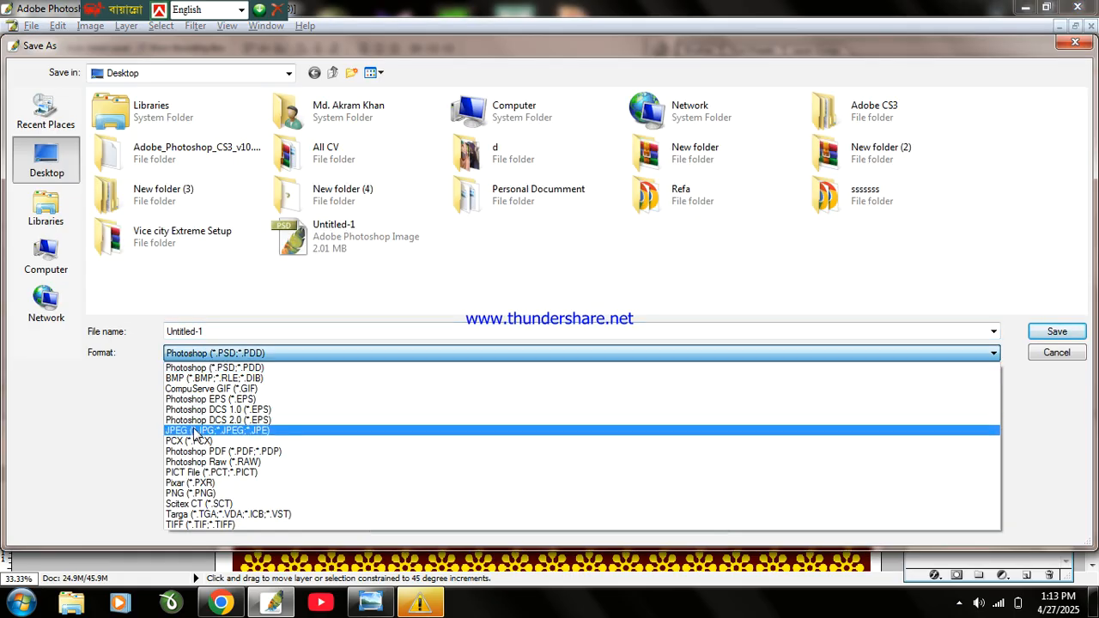
pyautogui.click(270, 354)
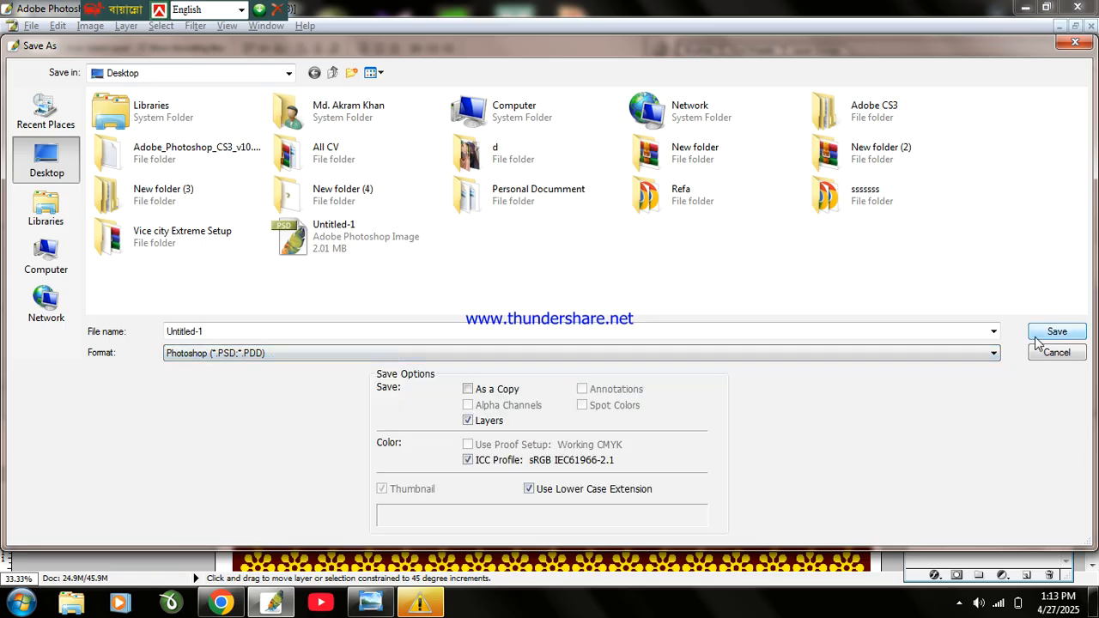
pyautogui.doubleClick(395, 331)
pyautogui.write('s')
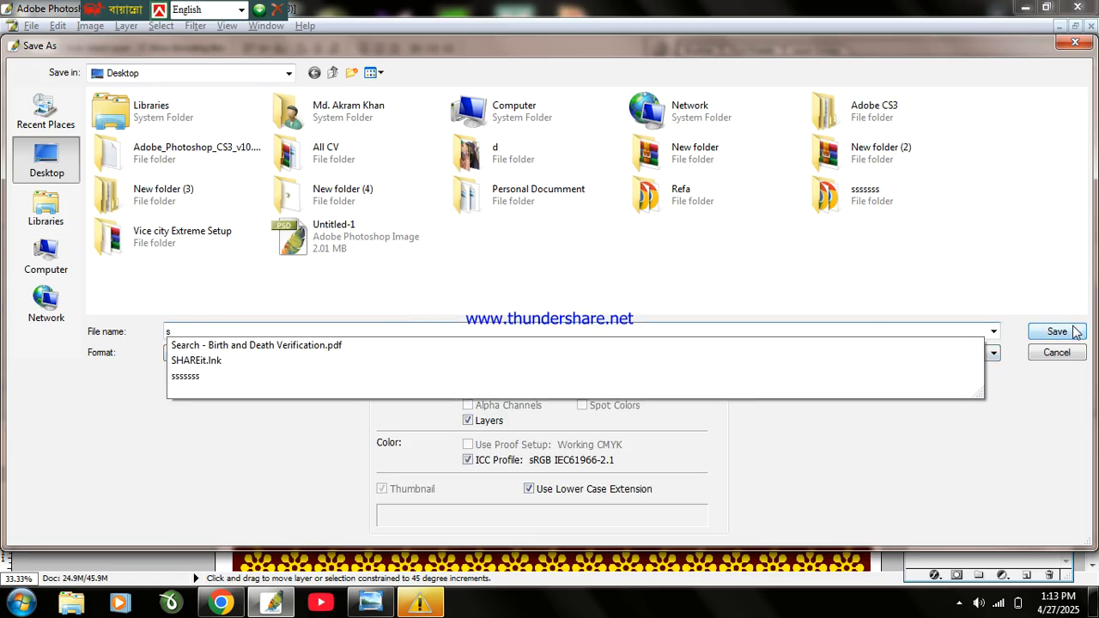
pyautogui.click(1073, 332)
pyautogui.click(724, 283)
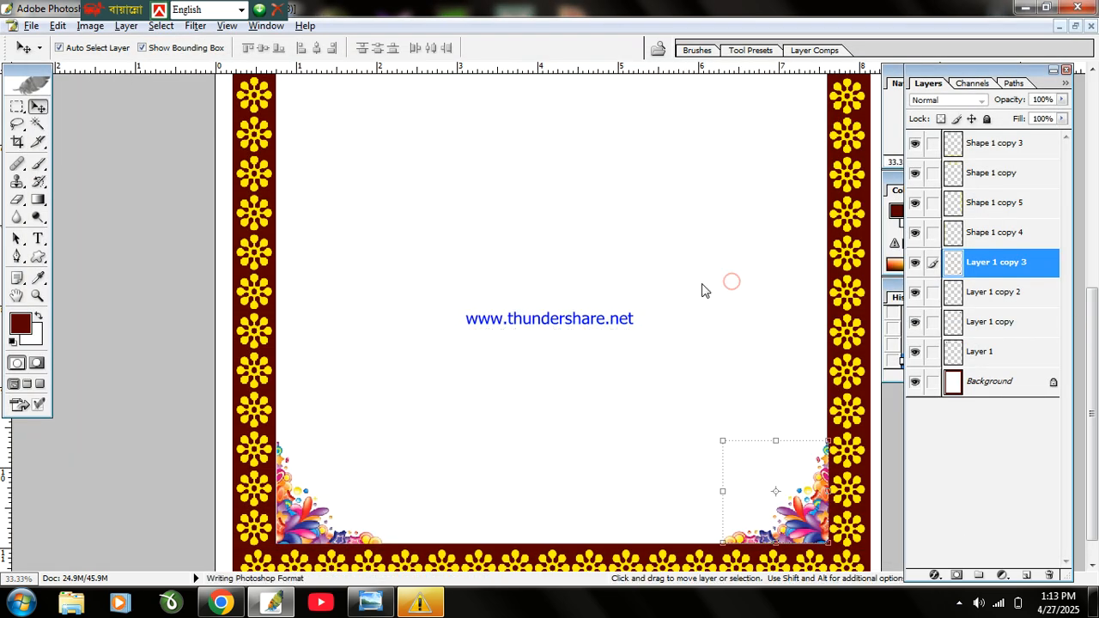
# Save a JPEG copy to the Desktop as s.jpg with Maximum quality 12 and Baseline ("Standard") format.
pyautogui.hotkey('ctrl', 'shift', 's')
pyautogui.click(412, 352)
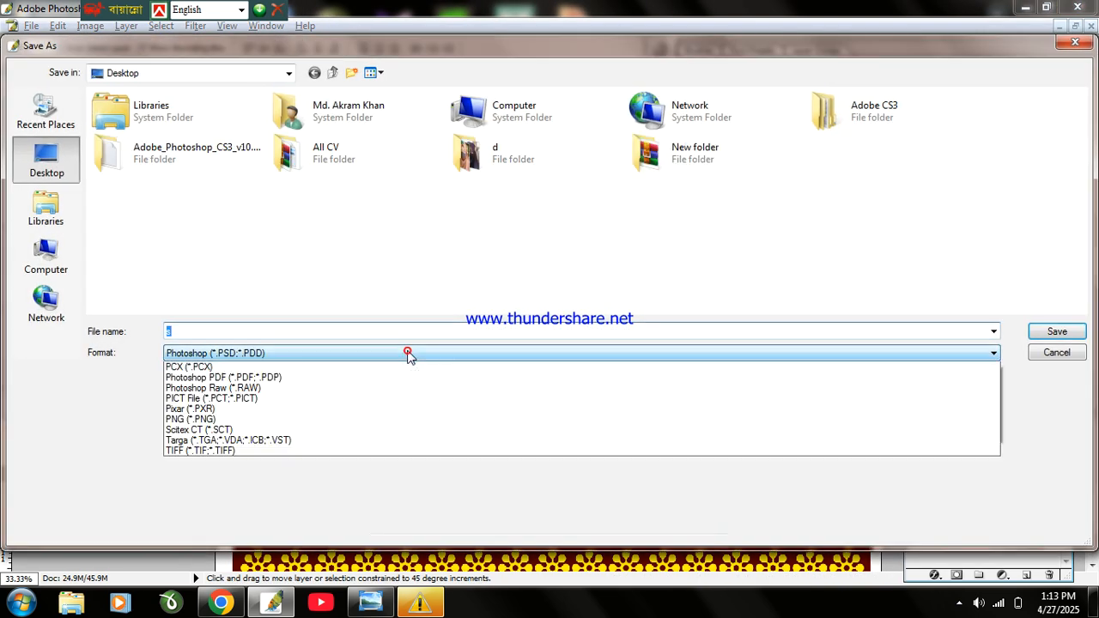
pyautogui.click(240, 432)
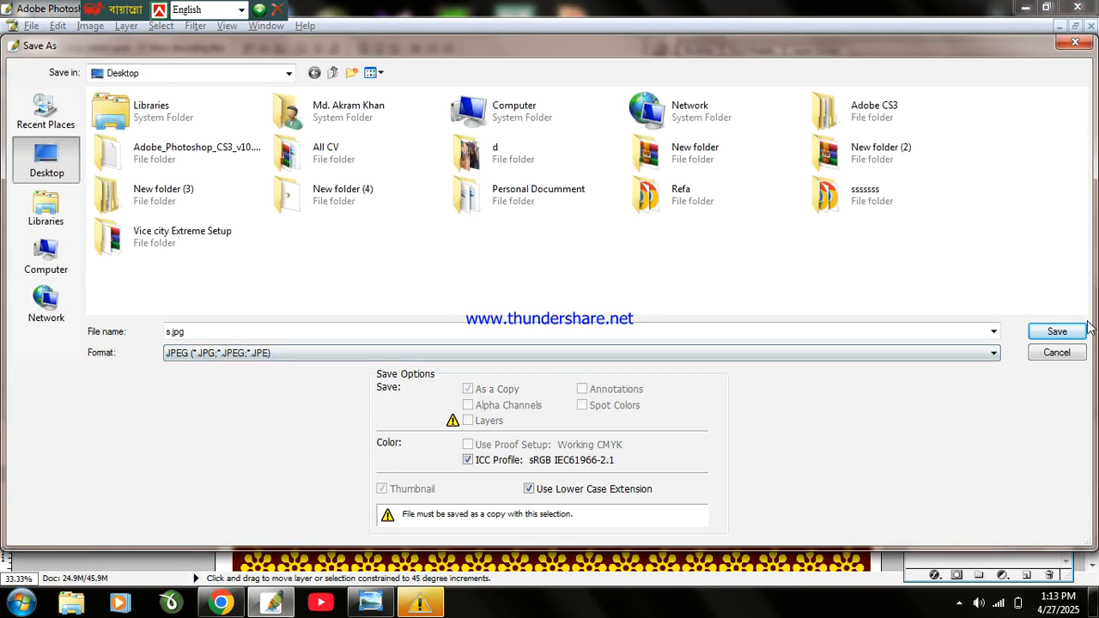
pyautogui.click(1039, 333)
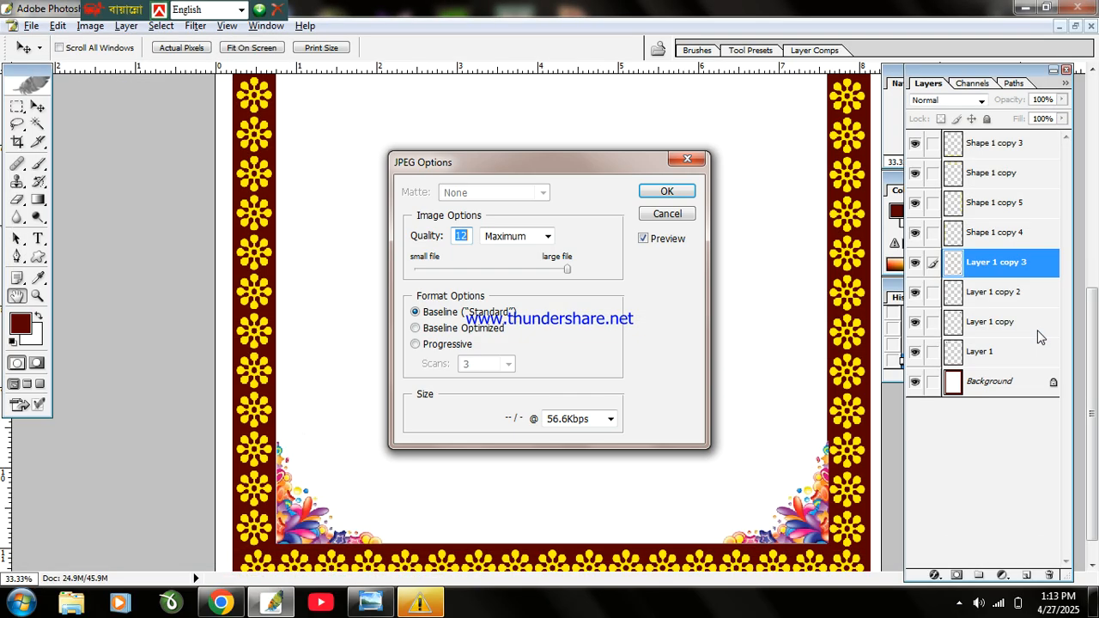
pyautogui.click(657, 192)
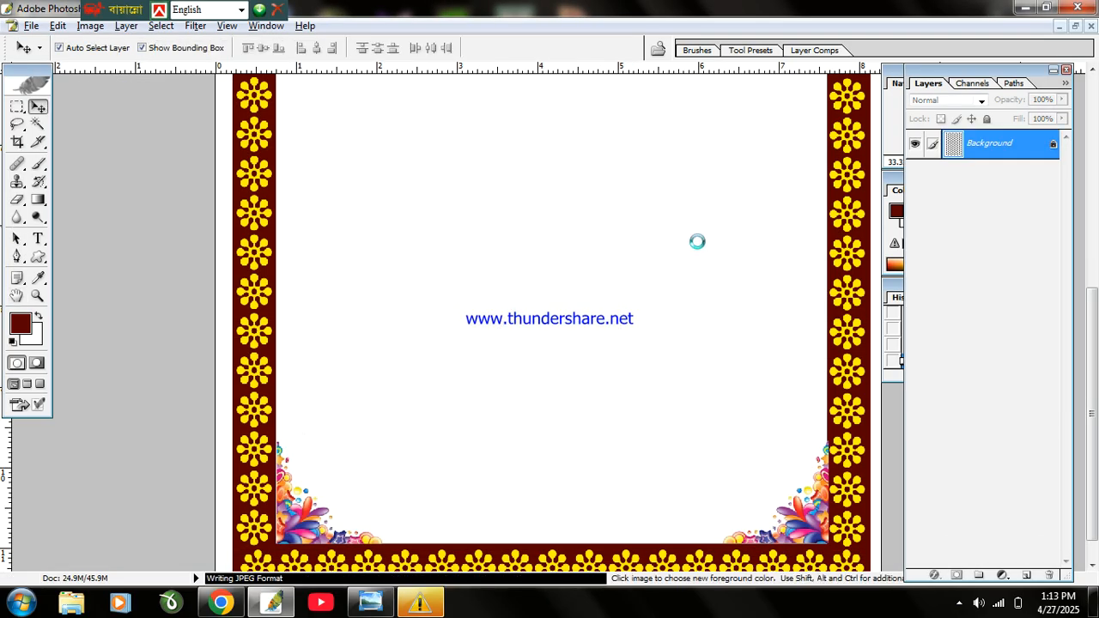
# Dismiss the Windows update delivery warning and return to Photoshop.
pyautogui.click(1024, 8)
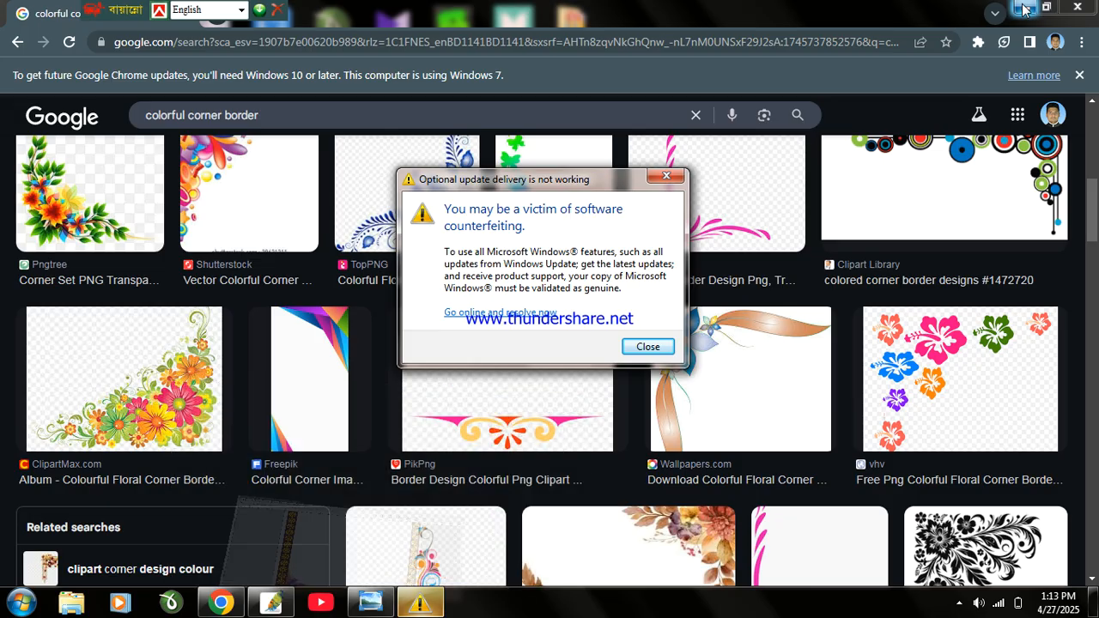
pyautogui.click(676, 176)
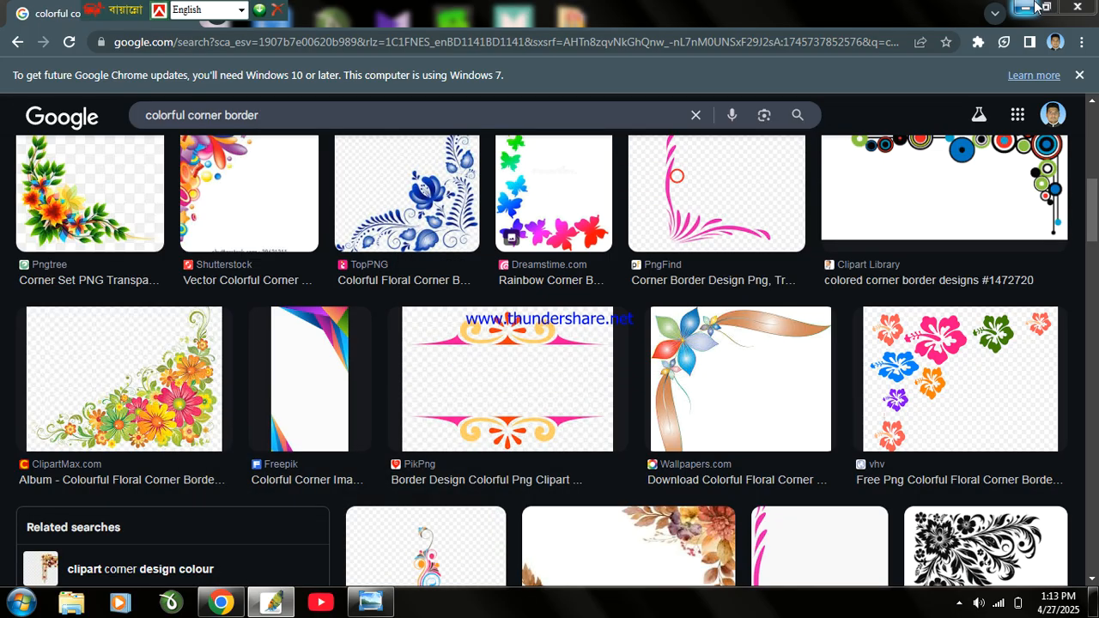
pyautogui.click(271, 603)
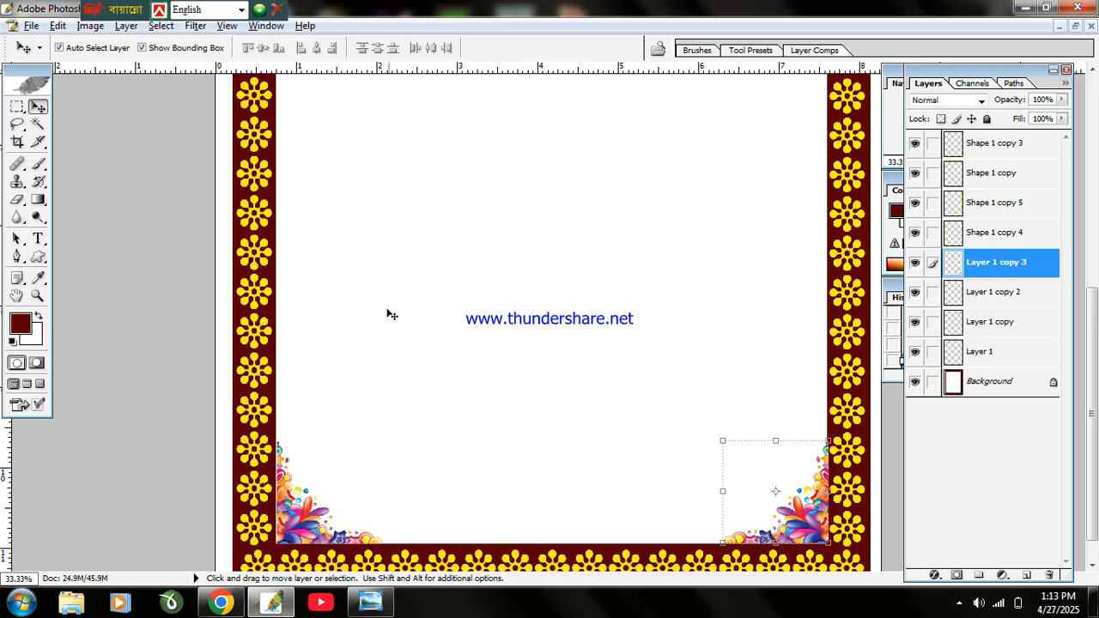
# Clear the Background layer's white areas inside and outside the frame with the Magic Eraser at tolerance 32.
pyautogui.moveTo(16, 199); pyautogui.dragTo(68, 230)
pyautogui.click(1051, 386)
pyautogui.click(454, 429)
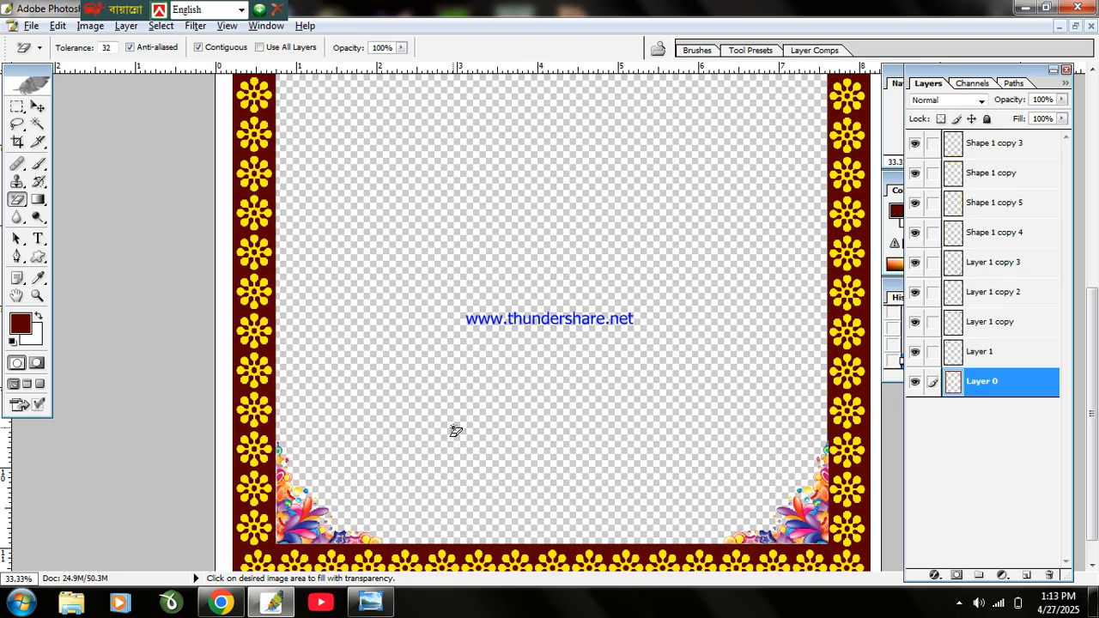
pyautogui.click(224, 381)
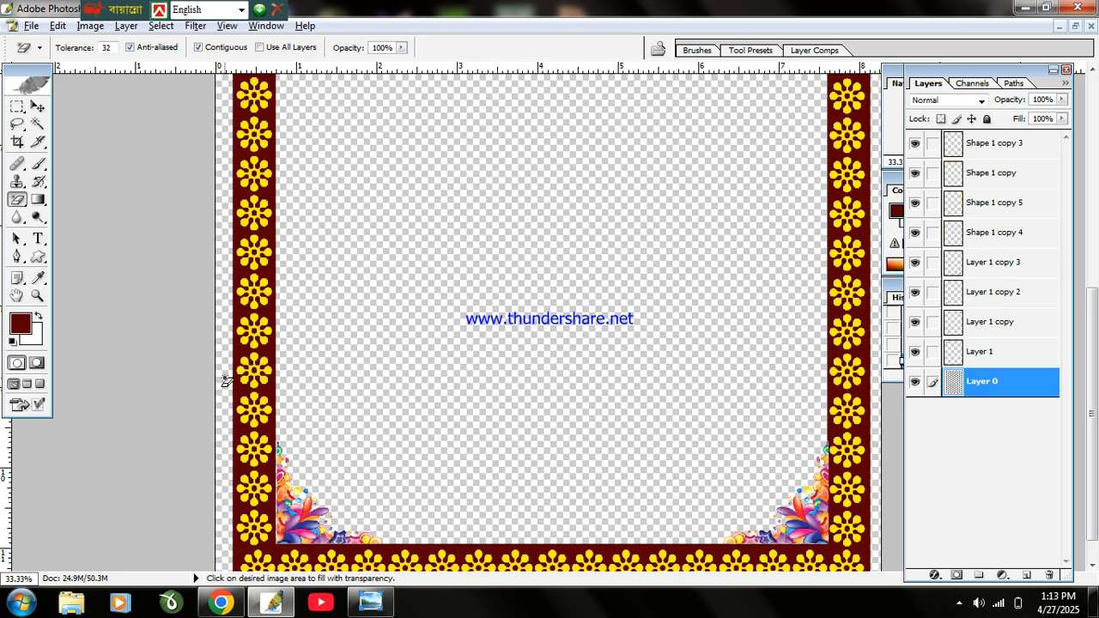
pyautogui.click(639, 354)
pyautogui.hotkey('ctrl', 'z')
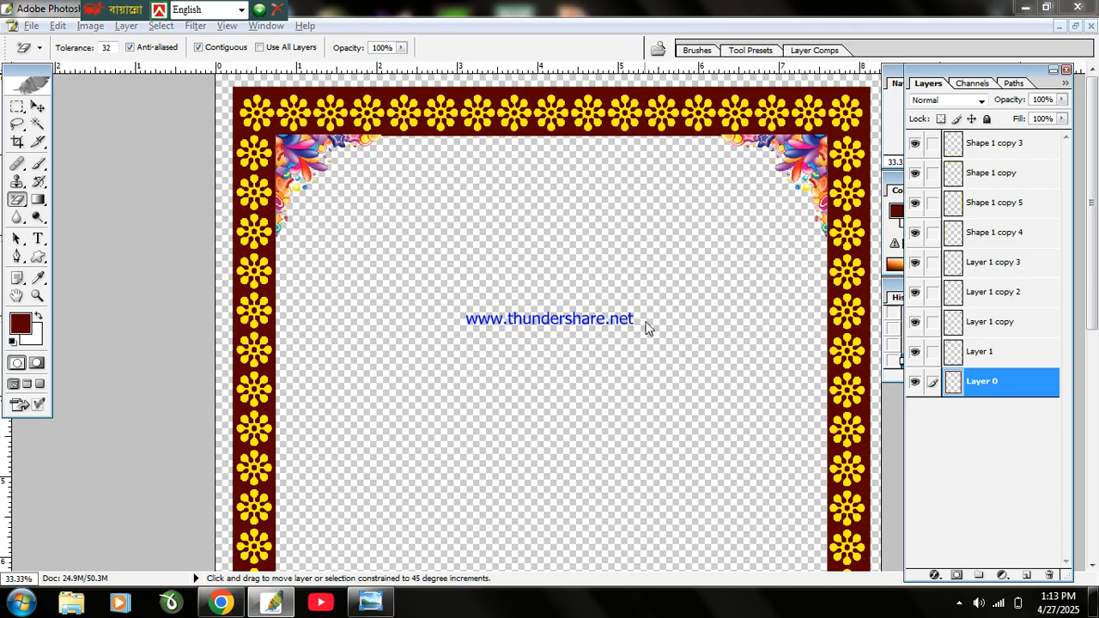
# Save a PNG copy of the transparent border to the Desktop as sss with no interlacing, and switch to the Move tool.
pyautogui.hotkey('ctrl', 'shift', 's')
pyautogui.click(411, 355)
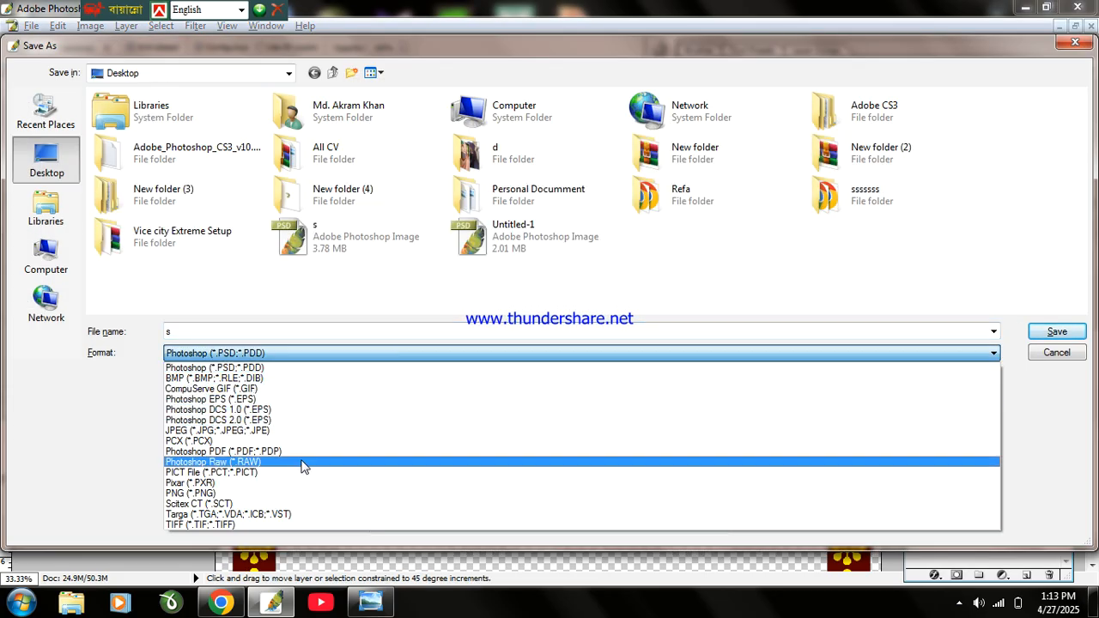
pyautogui.click(295, 494)
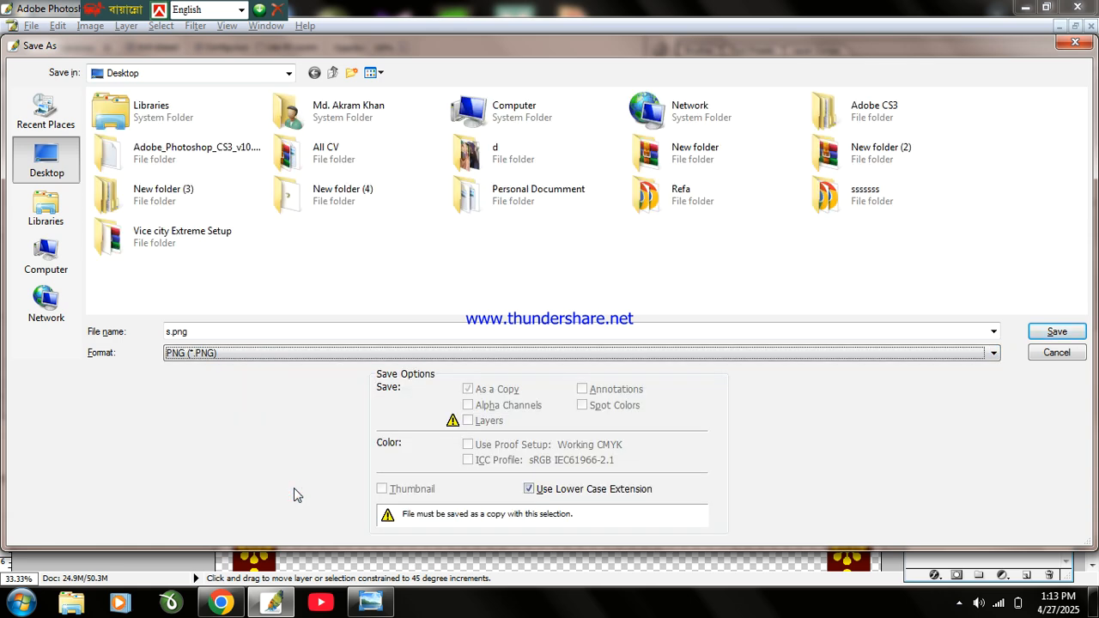
pyautogui.doubleClick(239, 332)
pyautogui.write('sss')
pyautogui.click(1051, 335)
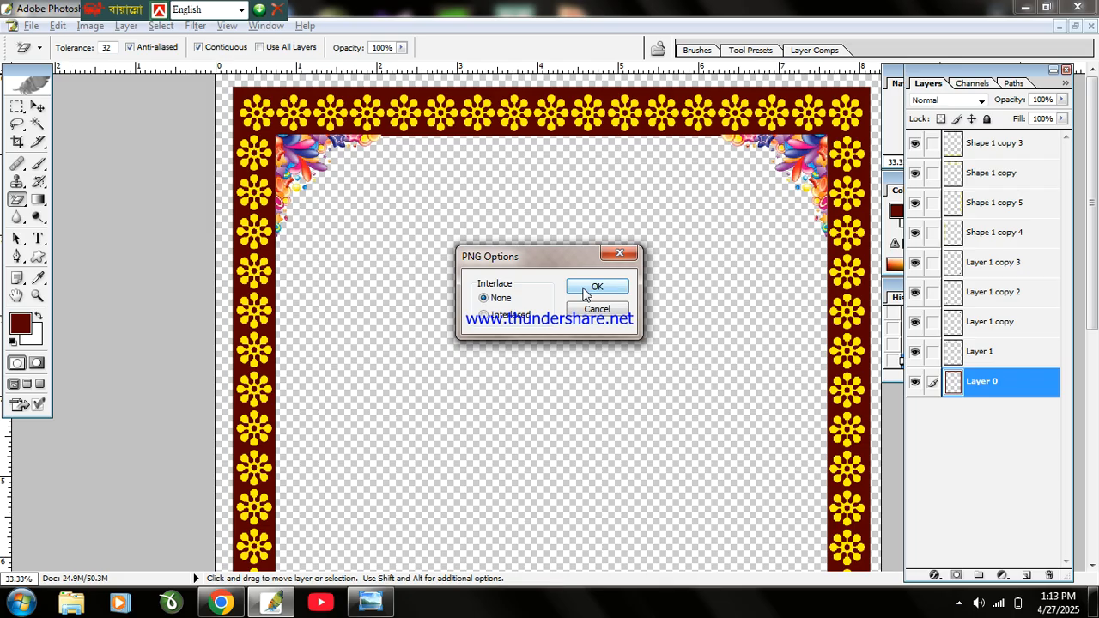
pyautogui.click(577, 286)
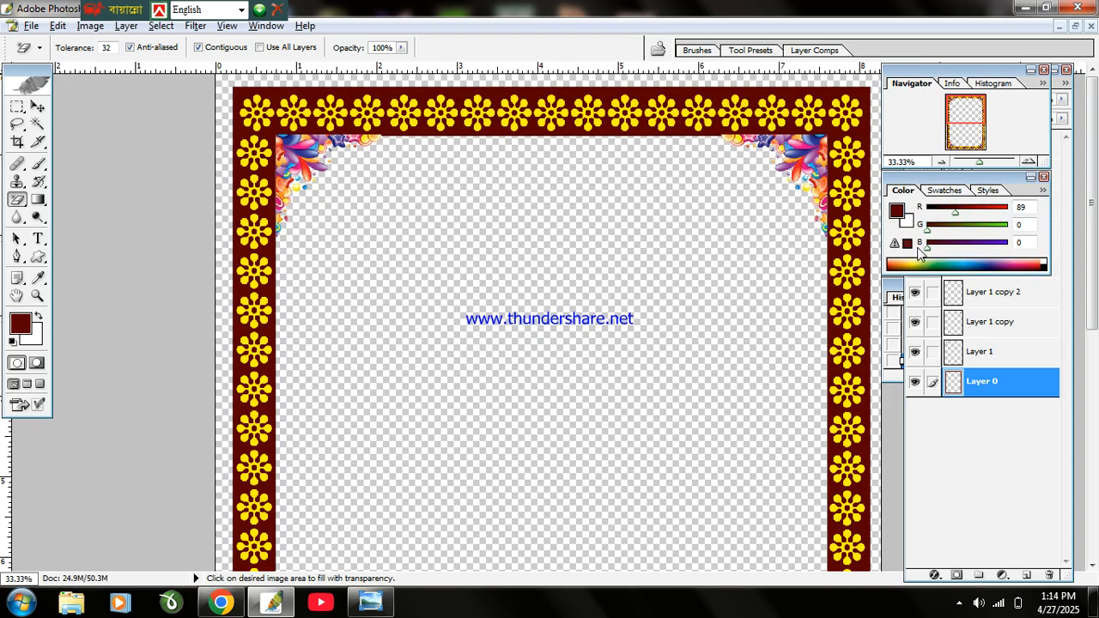
pyautogui.click(37, 105)
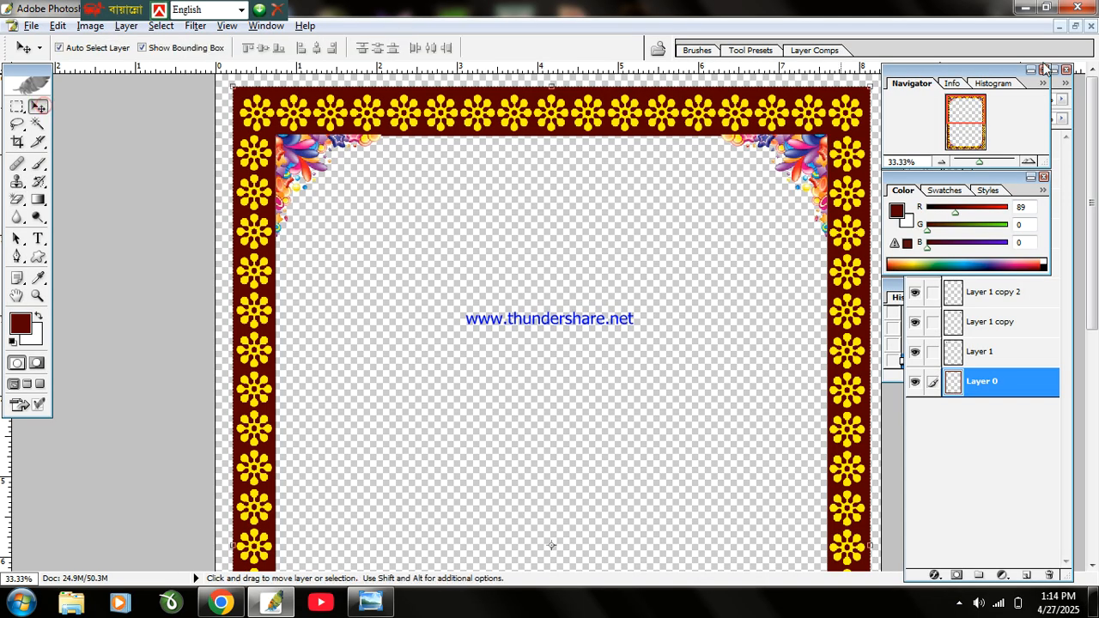
# Close the layered border document and minimize Photoshop to reach the saved files on the desktop.
pyautogui.click(1090, 26)
pyautogui.click(537, 243)
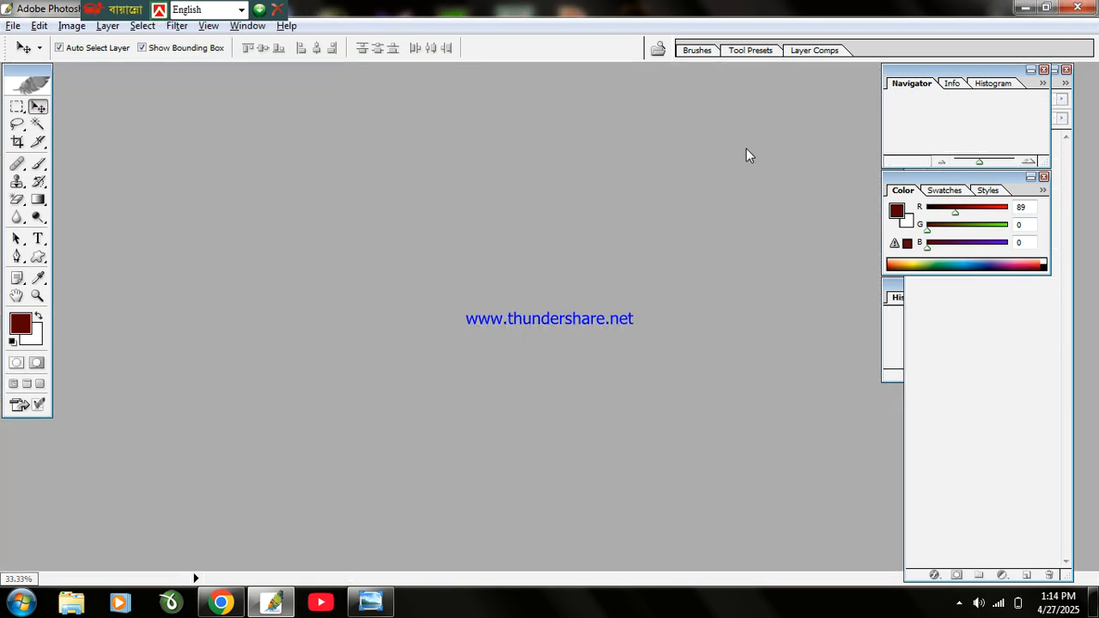
pyautogui.click(1025, 8)
pyautogui.click(1015, 10)
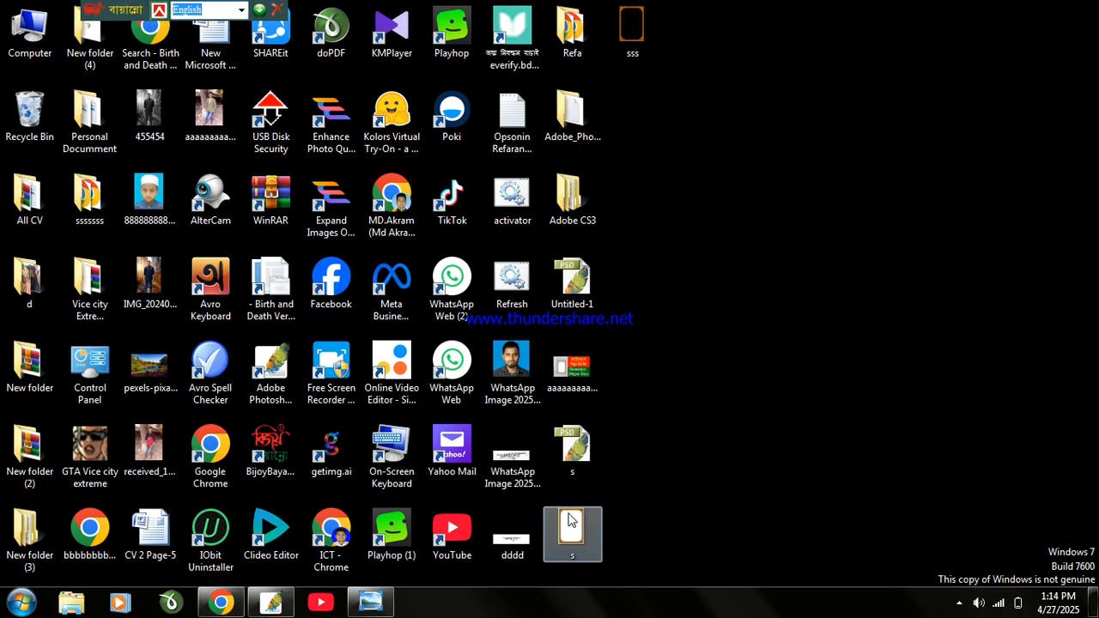
# Open sss.png from the desktop in Photoshop, inspect the border's transparent background, and close the file.
pyautogui.moveTo(290, 596); pyautogui.dragTo(417, 215)
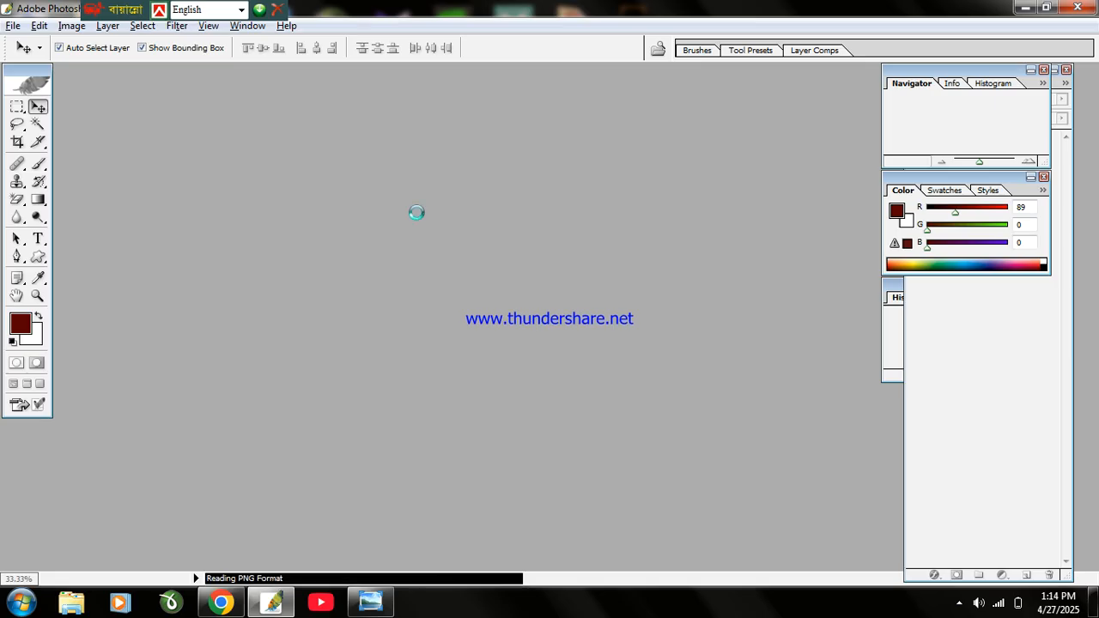
pyautogui.scroll(-4, 258, 196)
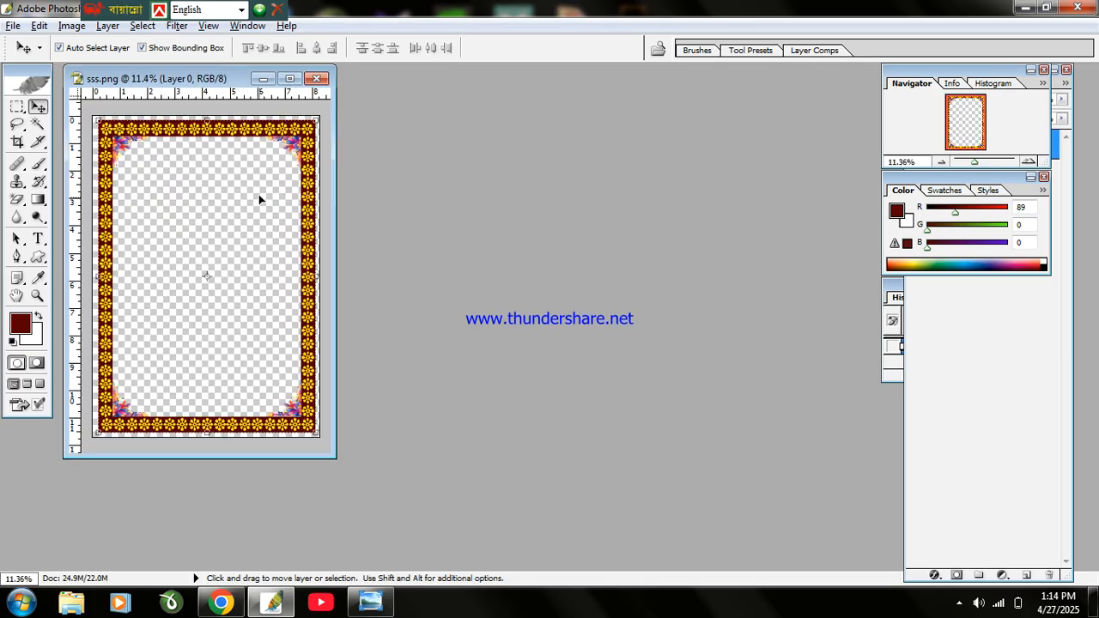
pyautogui.scroll(1, 259, 193)
pyautogui.click(319, 79)
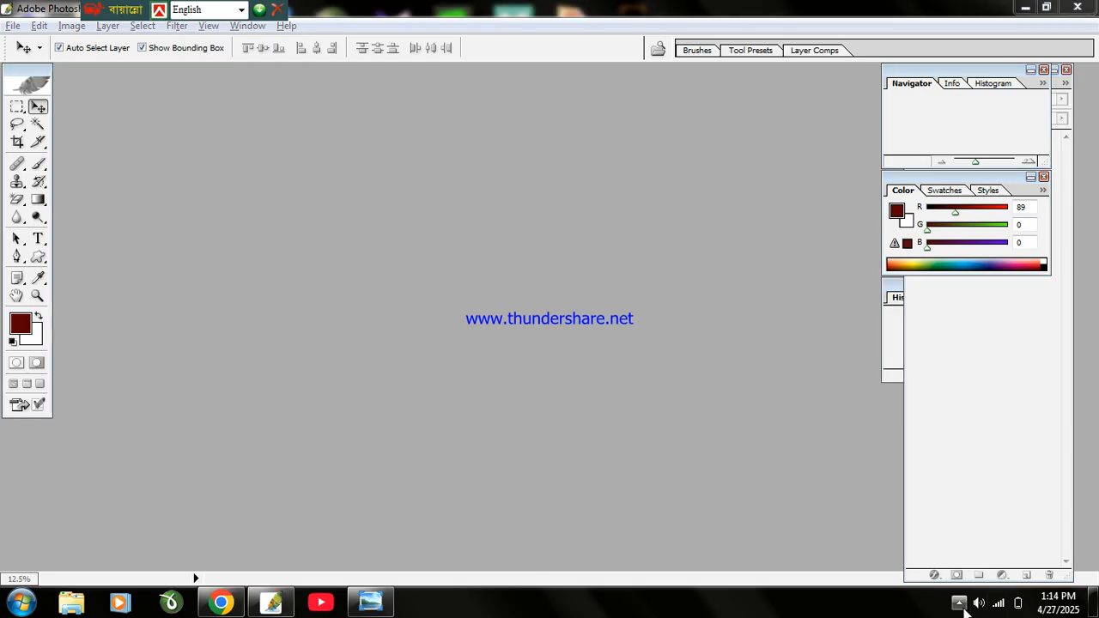
pyautogui.click(960, 604)
pyautogui.click(983, 495)
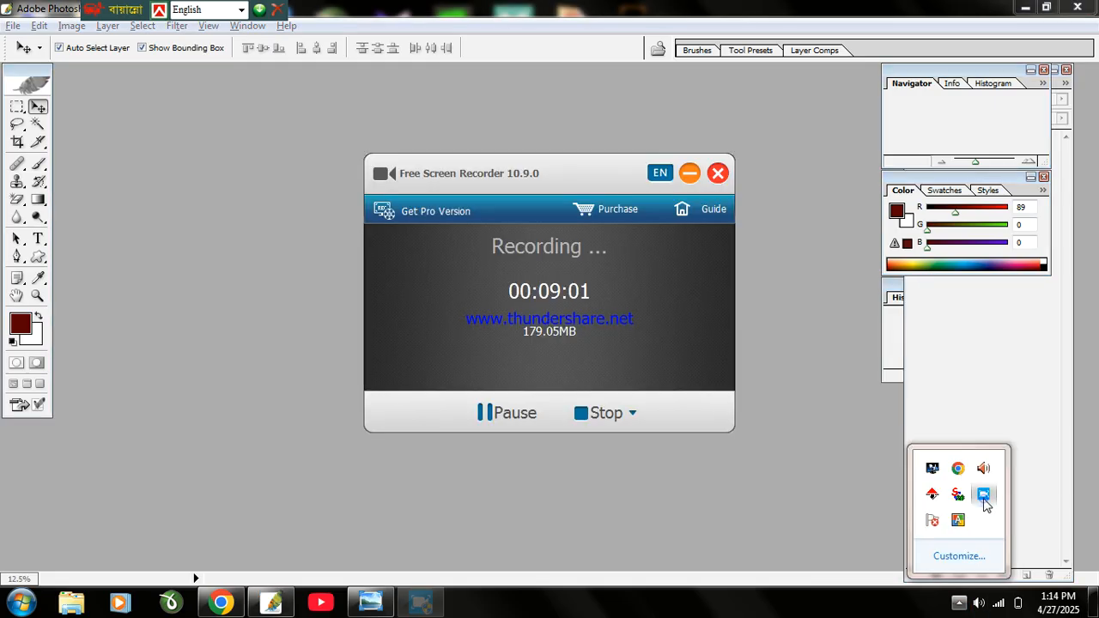